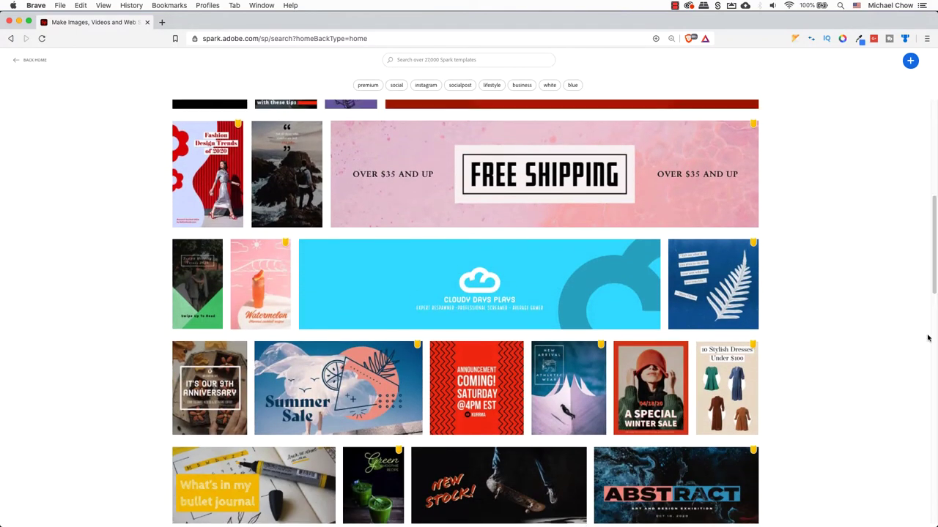
Look over the home, Projects and Brands pages, and dismiss the brand upgrade offer
{"action": "left_click", "coordinate": [22, 62]}
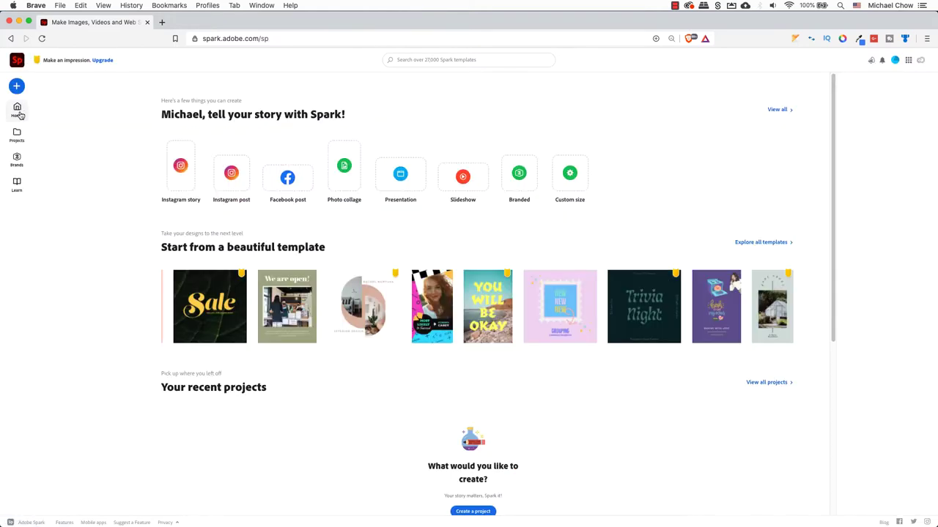
{"action": "left_click", "coordinate": [16, 135]}
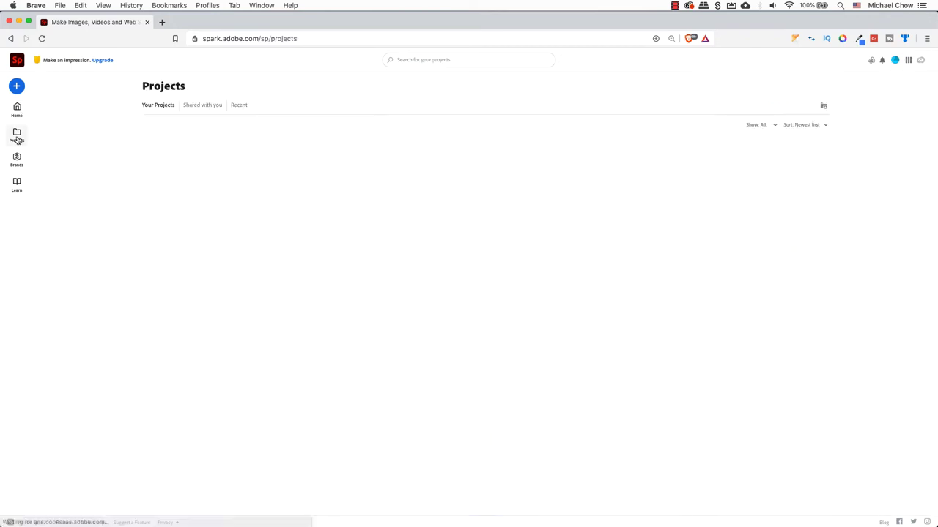
{"action": "left_click", "coordinate": [17, 155]}
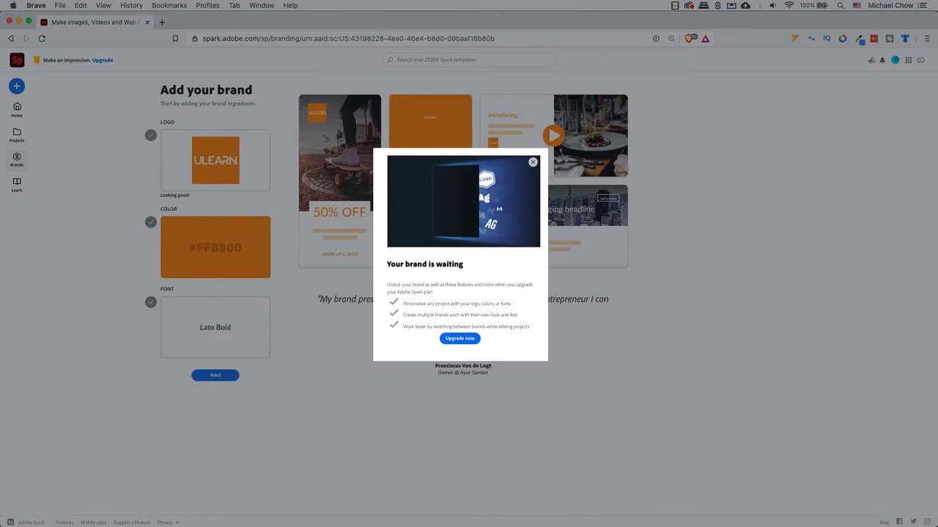
{"action": "key", "text": "Escape"}
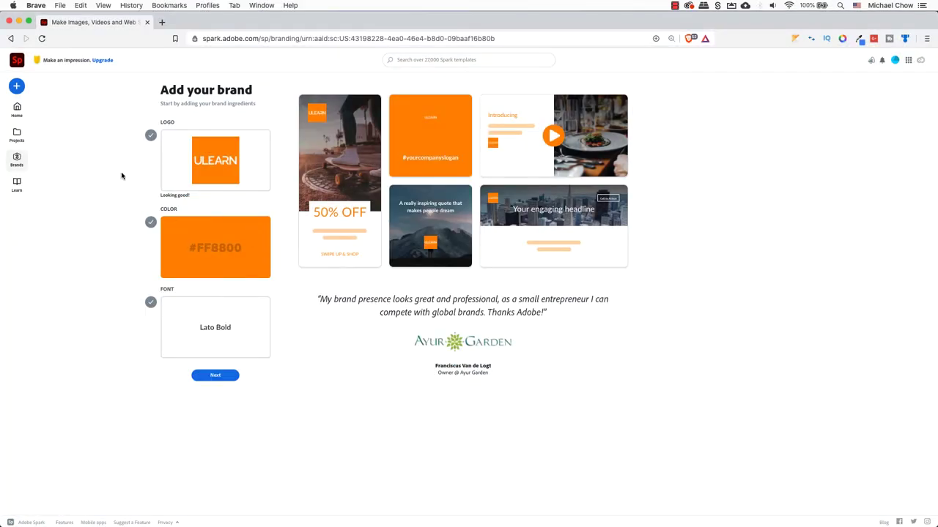
Create a new video project titled "My YouTube Channel"
{"action": "left_click", "coordinate": [17, 88]}
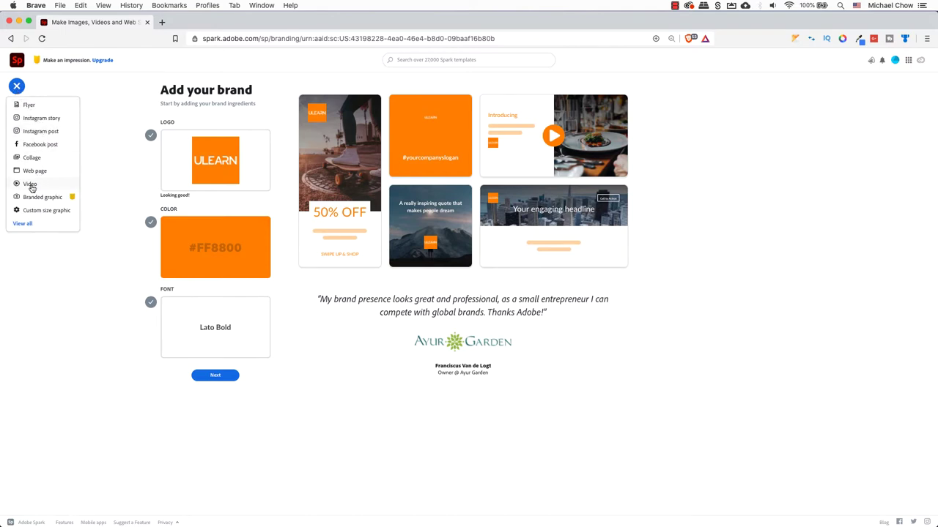
{"action": "left_click", "coordinate": [30, 184]}
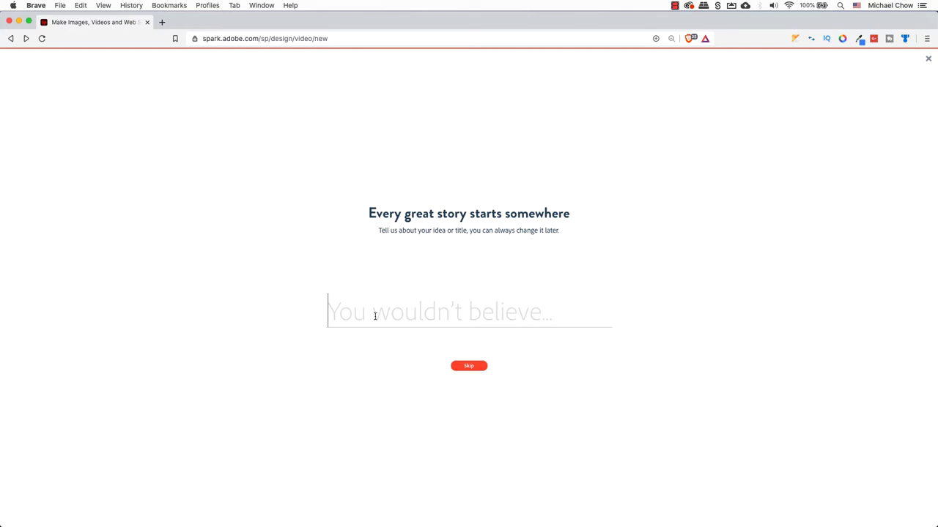
{"action": "type", "text": "My YouTube Channel"}
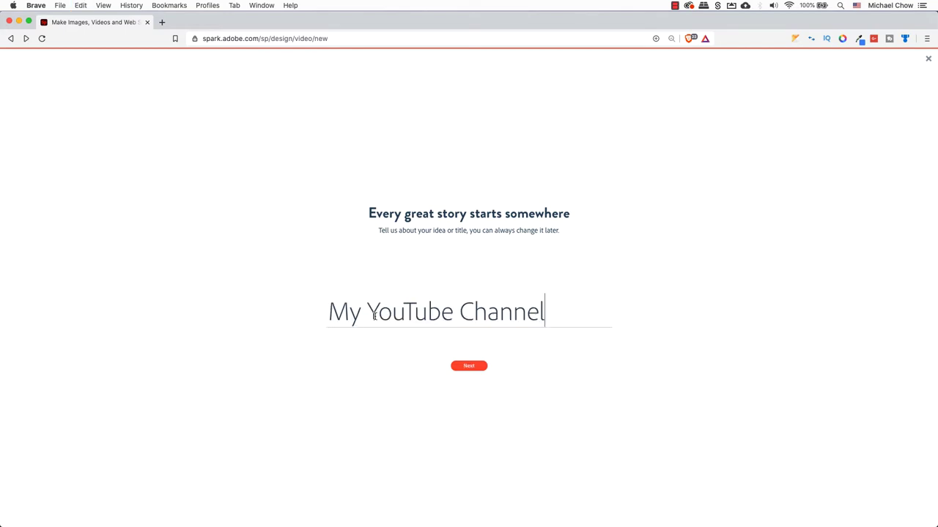
{"action": "left_click", "coordinate": [470, 367]}
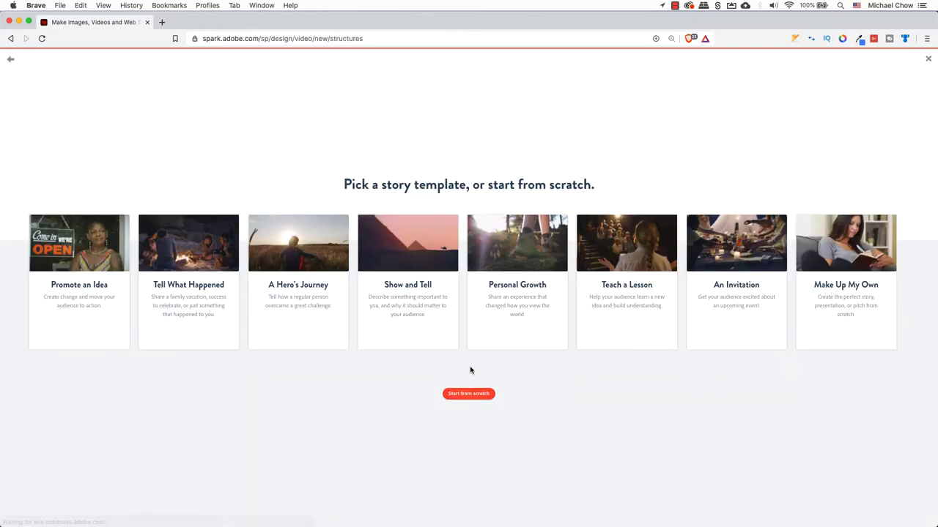
Review the story templates and start the video from the Teach a Lesson template
{"action": "mouse_move", "coordinate": [95, 299]}
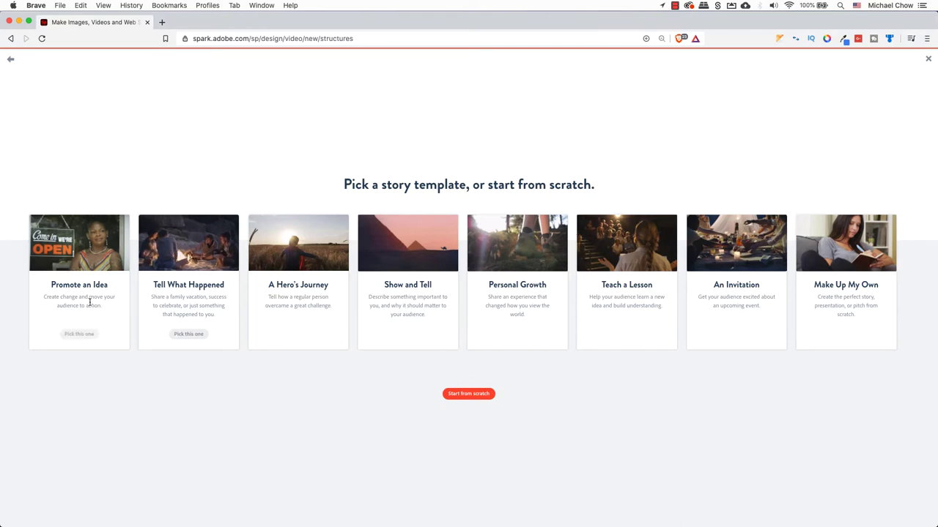
{"action": "mouse_move", "coordinate": [191, 305]}
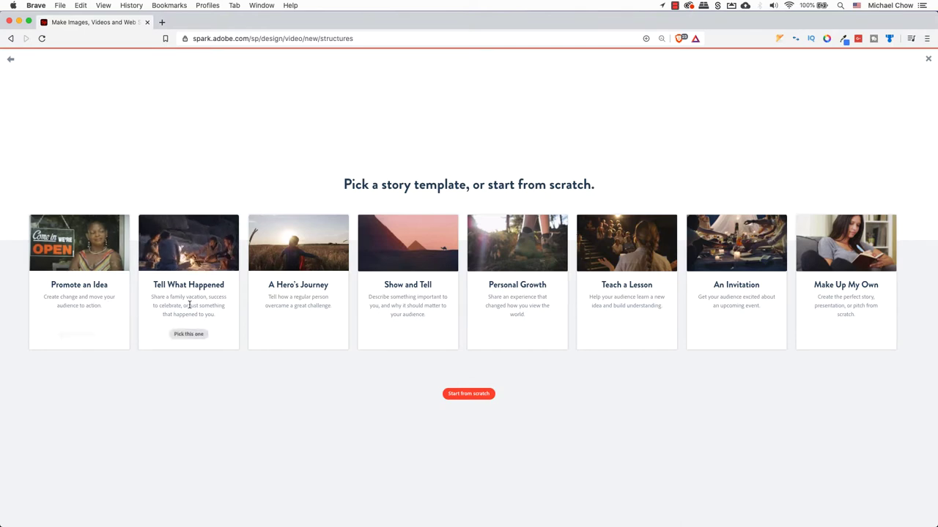
{"action": "mouse_move", "coordinate": [300, 305]}
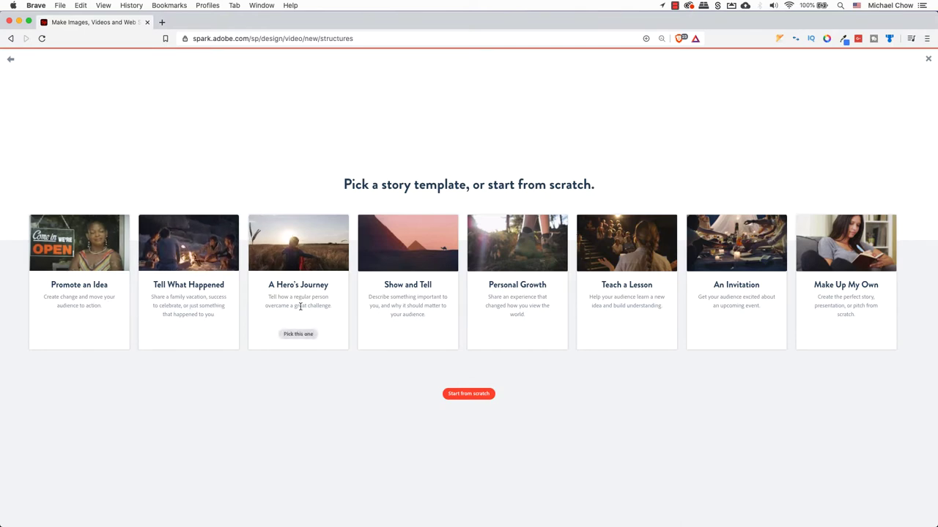
{"action": "mouse_move", "coordinate": [420, 313]}
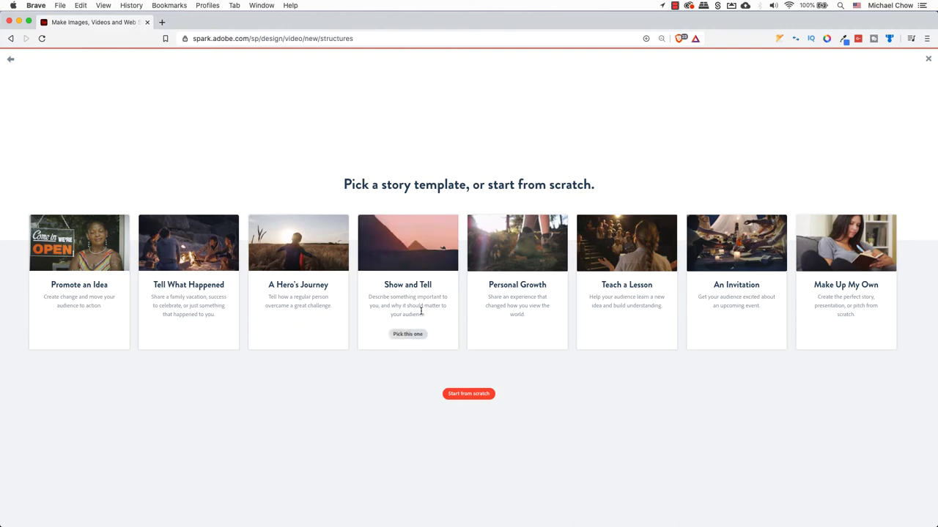
{"action": "mouse_move", "coordinate": [595, 317]}
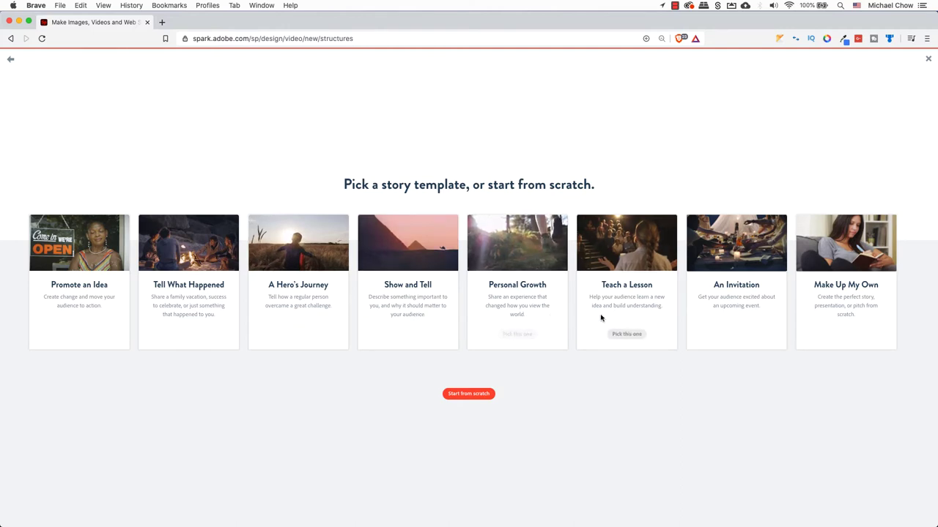
{"action": "mouse_move", "coordinate": [720, 318]}
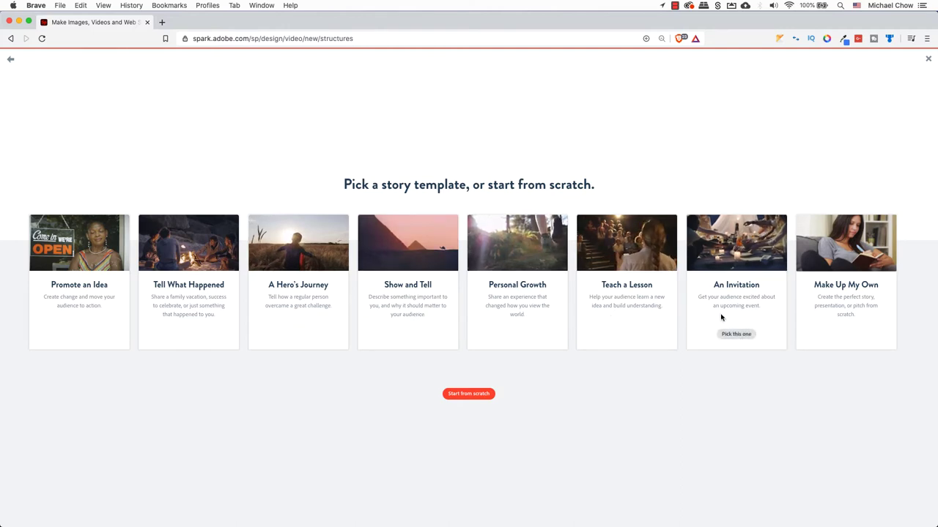
{"action": "mouse_move", "coordinate": [822, 319]}
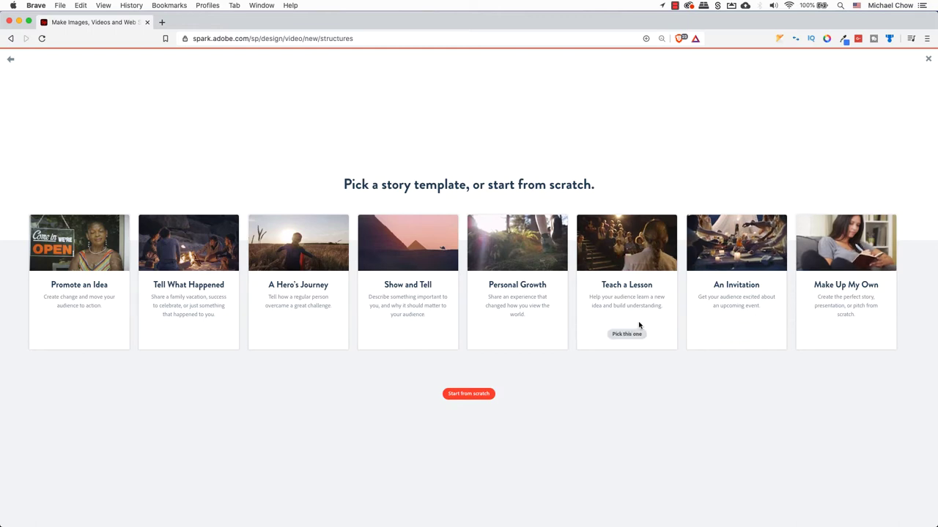
{"action": "left_click", "coordinate": [632, 334]}
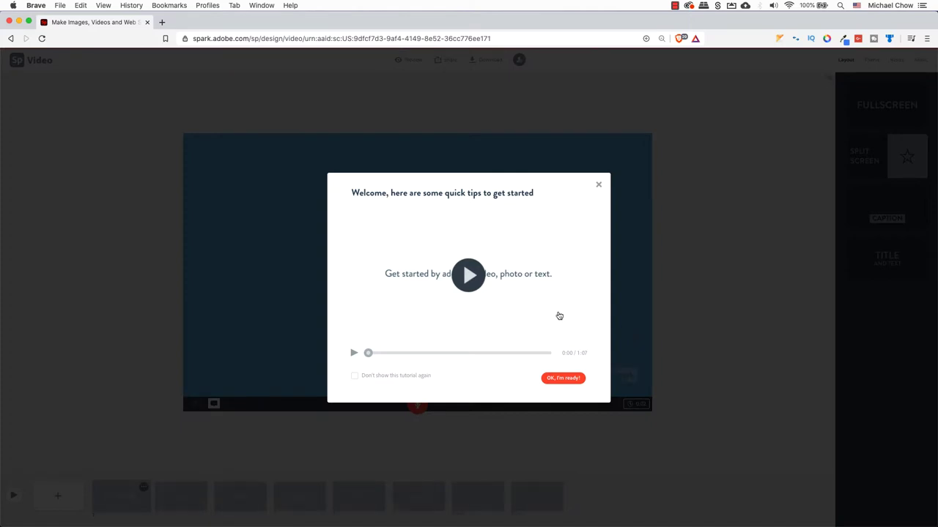
Play the quick tips tutorial, dismiss it, and preview the video slides
{"action": "left_click", "coordinate": [473, 279]}
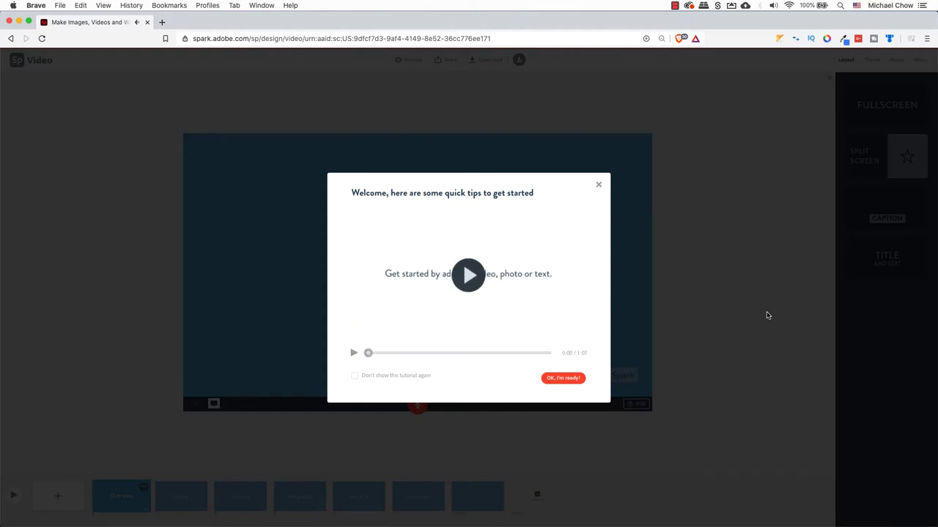
{"action": "left_click", "coordinate": [572, 381]}
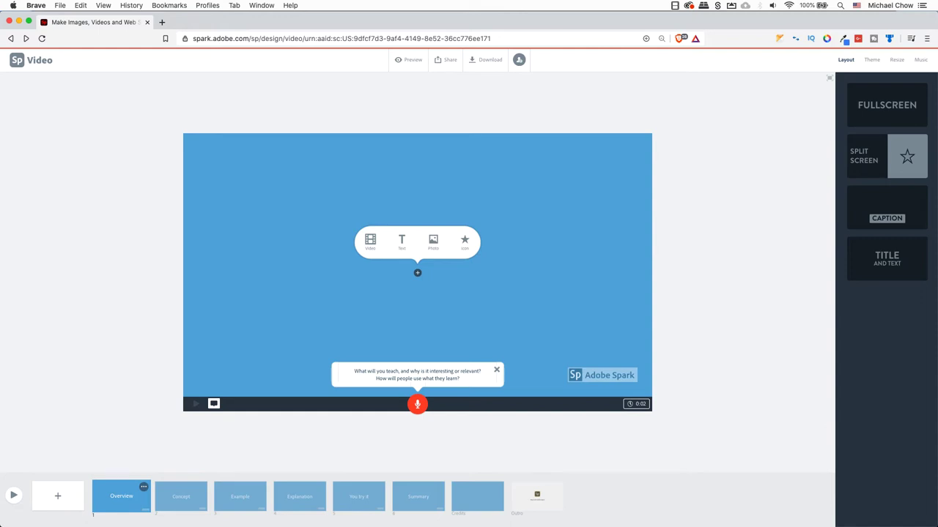
{"action": "left_click", "coordinate": [410, 61]}
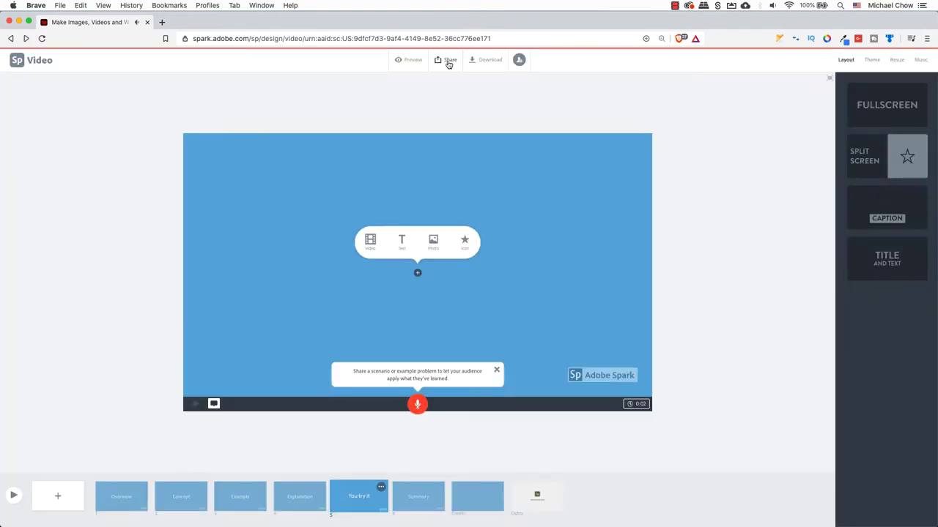
Inspect the publishing form and the collaborator invitation among the sharing options, closing each without submitting
{"action": "left_click", "coordinate": [448, 63]}
{"action": "left_click", "coordinate": [437, 80]}
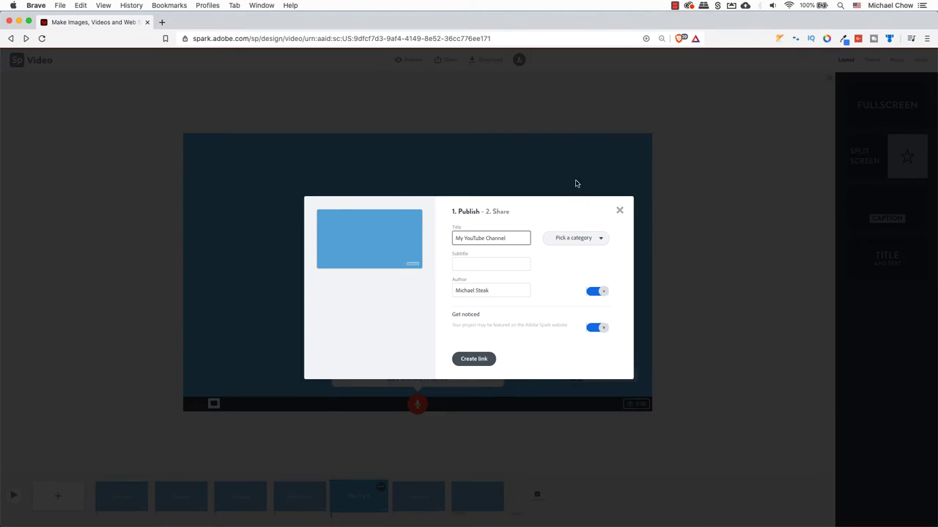
{"action": "left_click", "coordinate": [620, 212]}
{"action": "left_click", "coordinate": [448, 61]}
{"action": "left_click", "coordinate": [429, 95]}
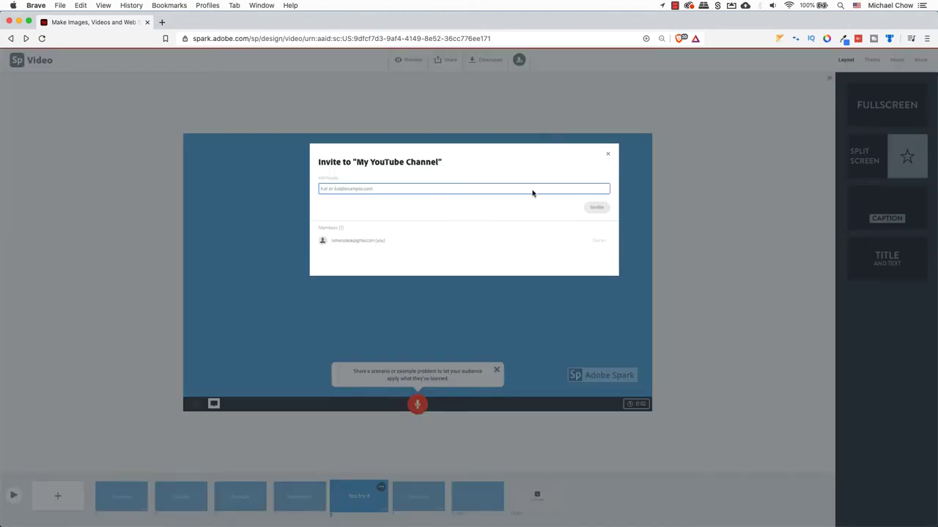
{"action": "left_click", "coordinate": [608, 157]}
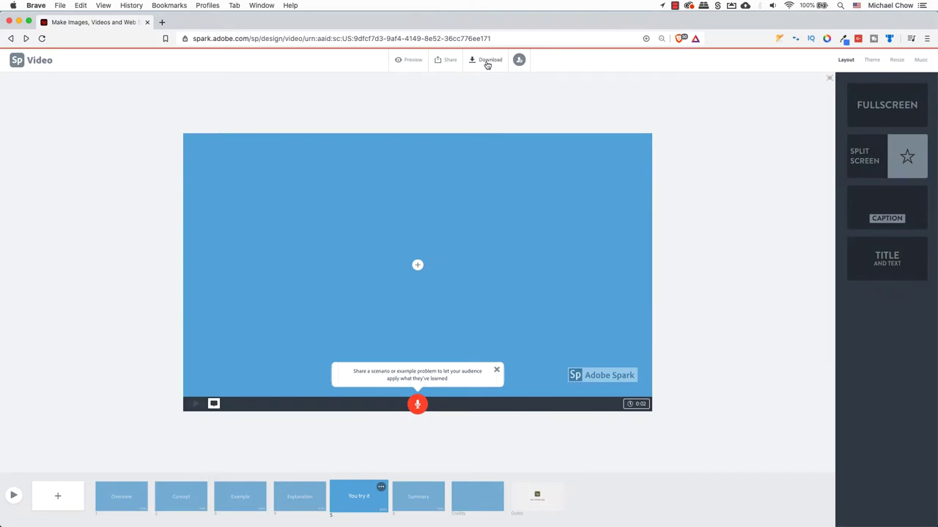
Start the video download and cancel it, and check the direct collaborator invitation without sending one
{"action": "left_click", "coordinate": [487, 61]}
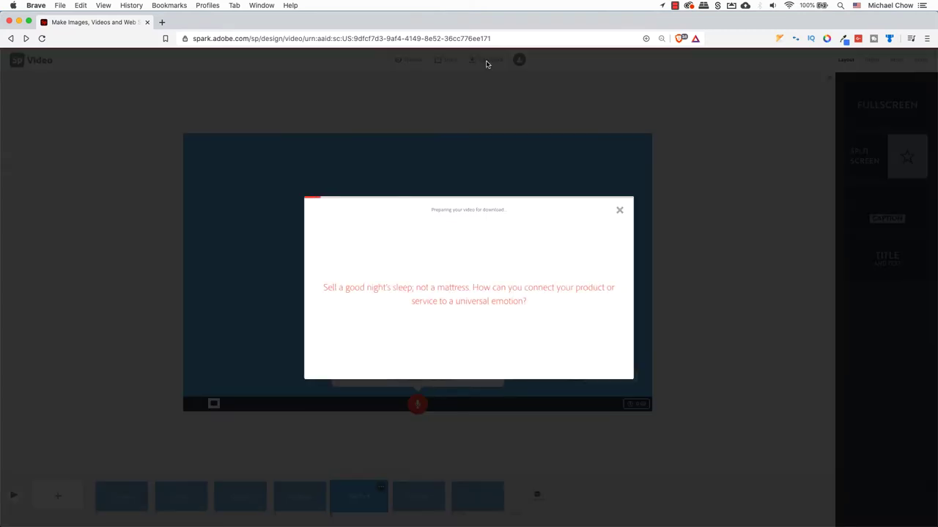
{"action": "left_click", "coordinate": [619, 212]}
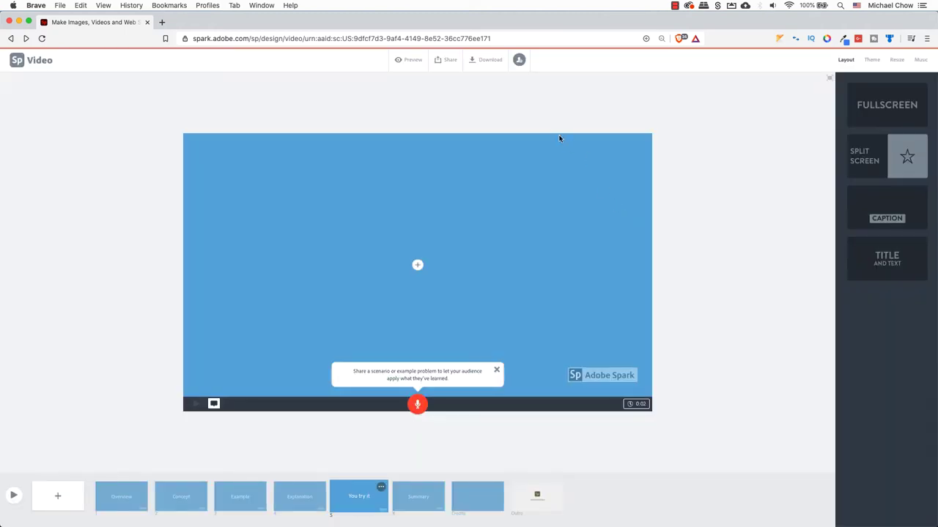
{"action": "left_click", "coordinate": [520, 61]}
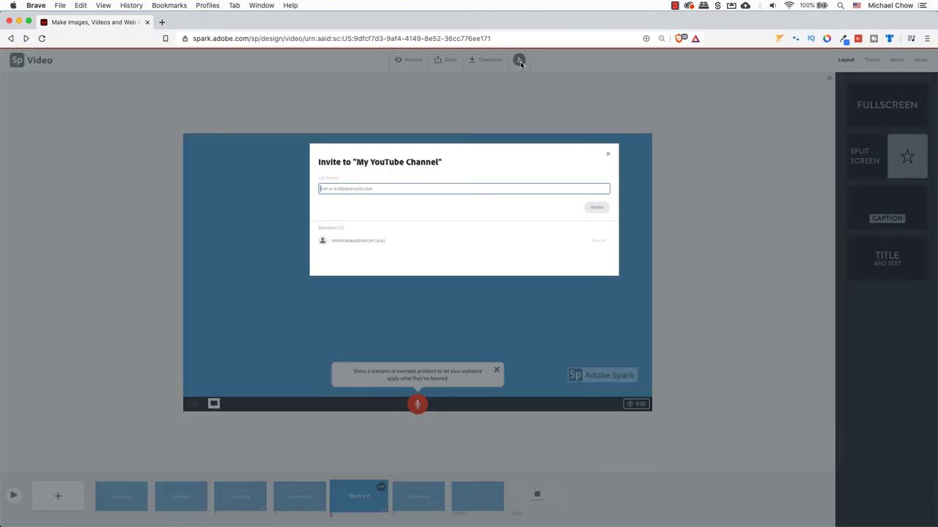
{"action": "left_click", "coordinate": [610, 153]}
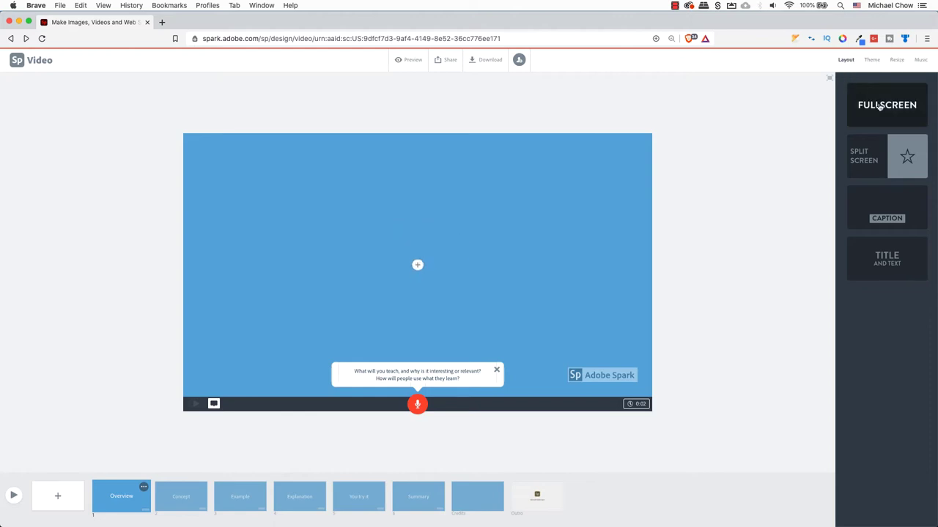
Try the Split Screen and Caption layouts on the Overview slide, and apply the Title and Text layout
{"action": "left_click", "coordinate": [879, 155]}
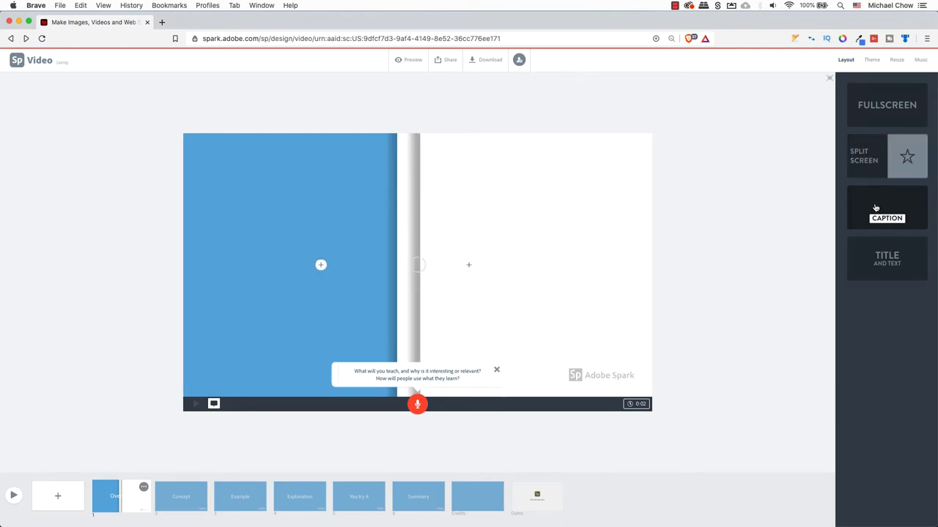
{"action": "left_click", "coordinate": [875, 209]}
{"action": "left_click", "coordinate": [888, 258]}
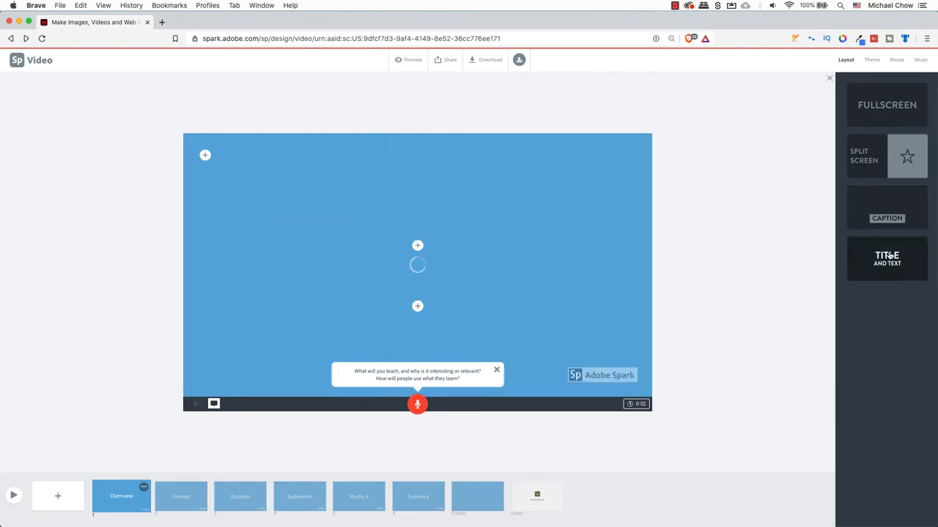
Try the Elevate and Grace themes on the video, and switch it to the Noir theme
{"action": "left_click", "coordinate": [872, 60]}
{"action": "double_click", "coordinate": [886, 196]}
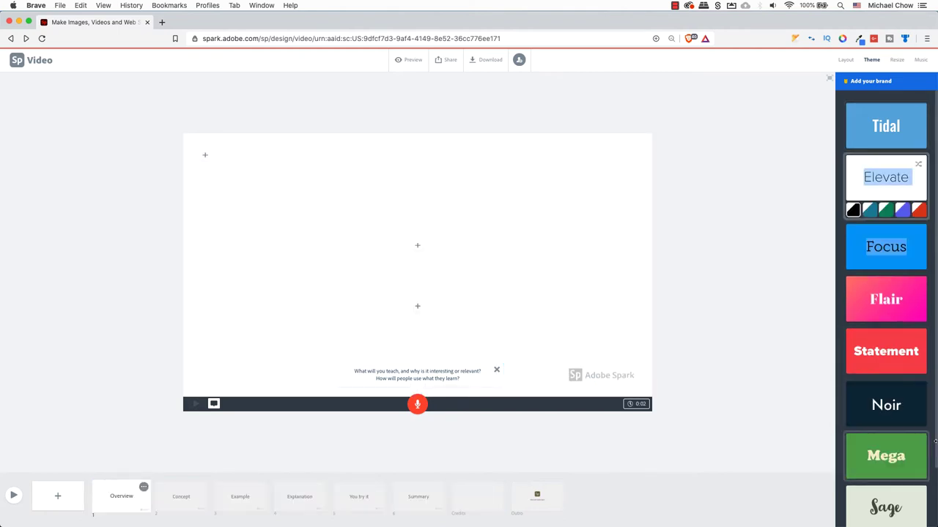
{"action": "scroll", "coordinate": [894, 455], "scroll_direction": "down", "scroll_amount": 2}
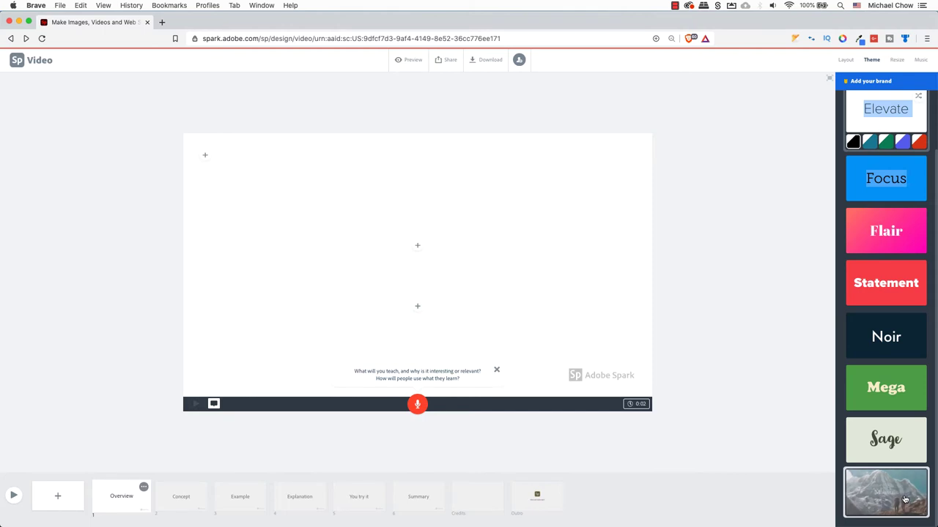
{"action": "left_click", "coordinate": [904, 498]}
{"action": "left_click", "coordinate": [879, 402]}
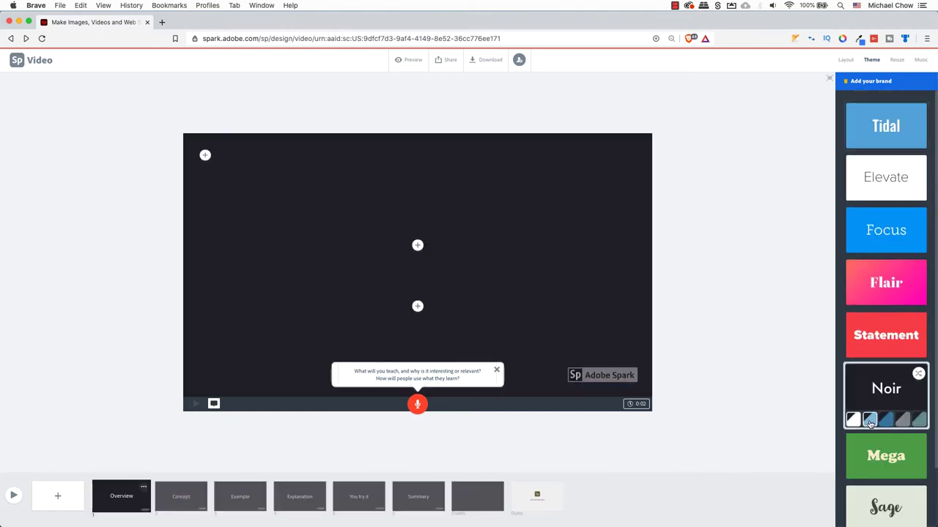
Shuffle through the Noir theme's color variations and apply the dark navy background one
{"action": "left_click", "coordinate": [919, 420]}
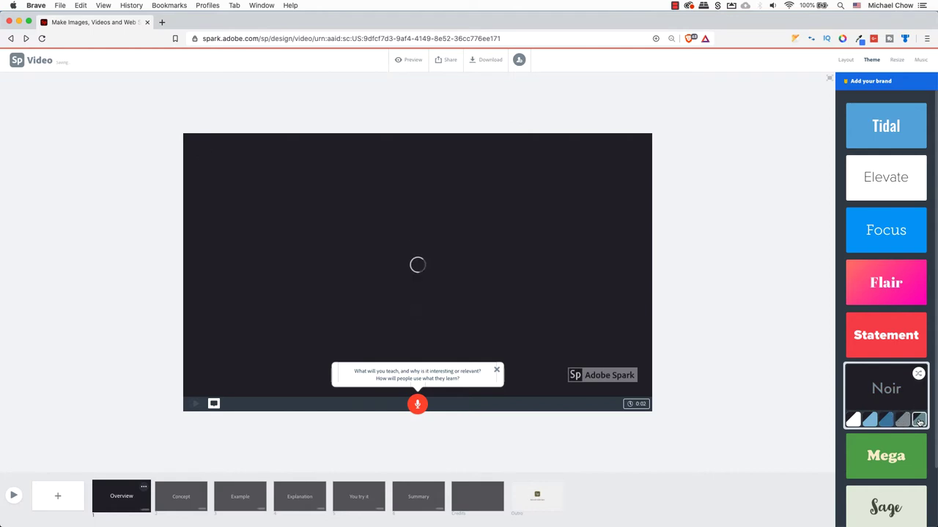
{"action": "left_click", "coordinate": [918, 375]}
{"action": "left_click", "coordinate": [870, 419]}
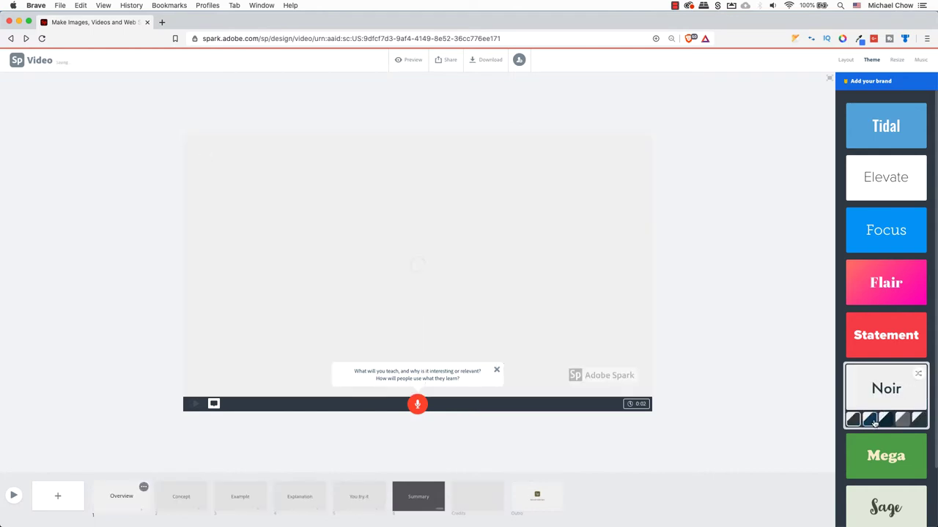
{"action": "left_click", "coordinate": [919, 419]}
{"action": "left_click", "coordinate": [918, 375]}
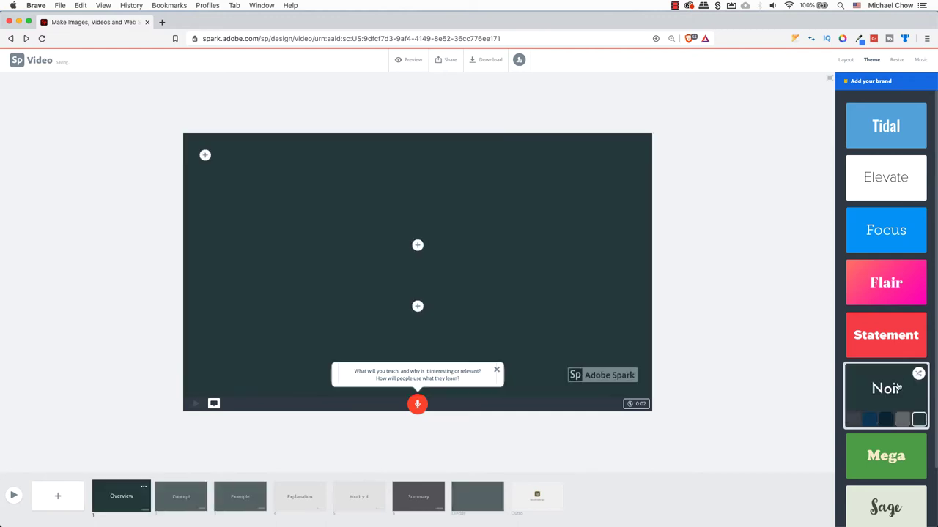
{"action": "left_click", "coordinate": [885, 419]}
{"action": "scroll", "coordinate": [885, 410], "scroll_direction": "down", "scroll_amount": 2}
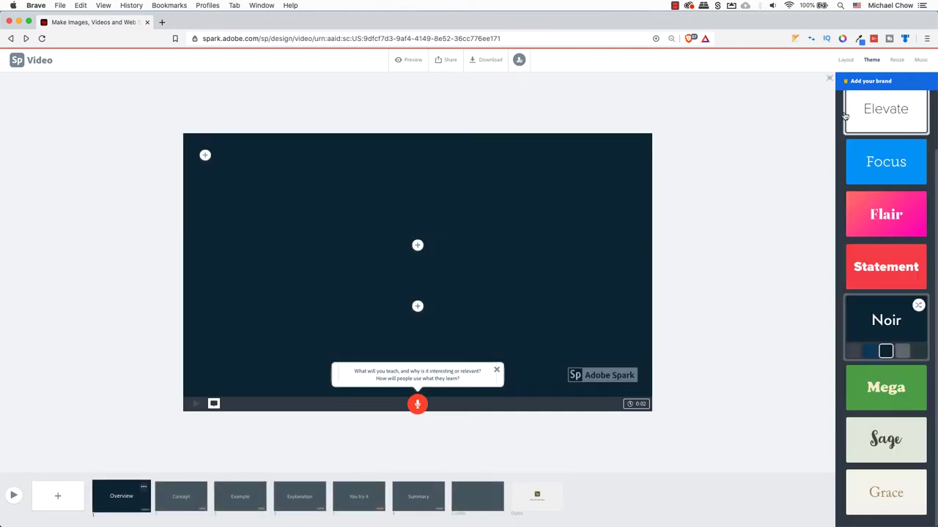
Try the Square format on the video and switch it back to Widescreen
{"action": "left_click", "coordinate": [896, 61]}
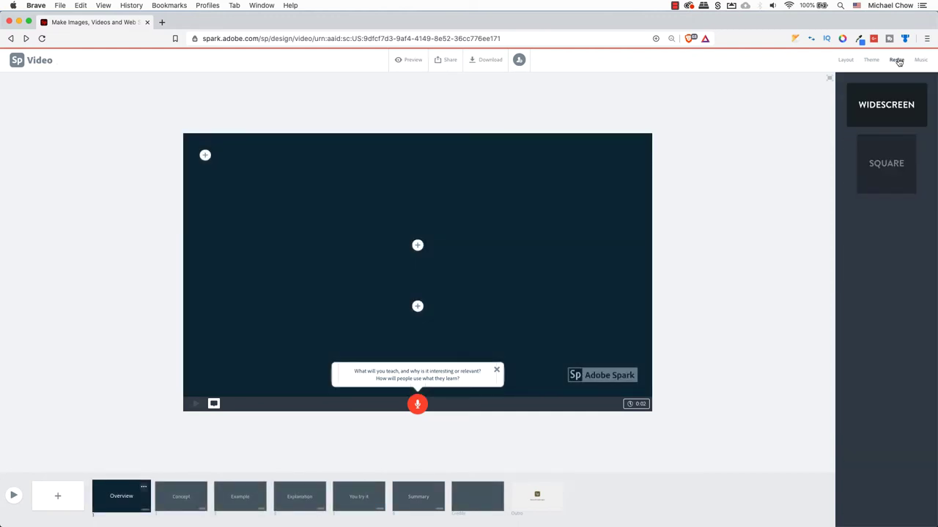
{"action": "left_click", "coordinate": [887, 170]}
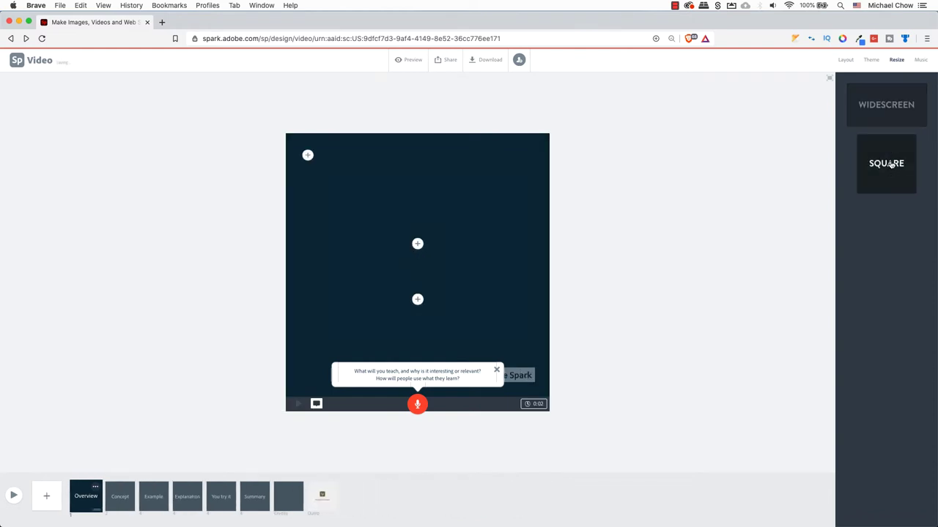
{"action": "left_click", "coordinate": [891, 126]}
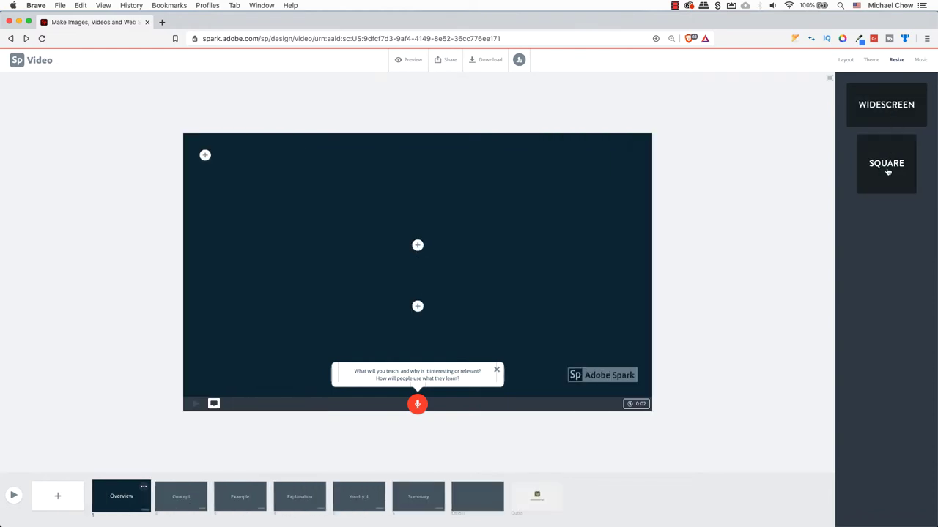
{"action": "left_click", "coordinate": [887, 171]}
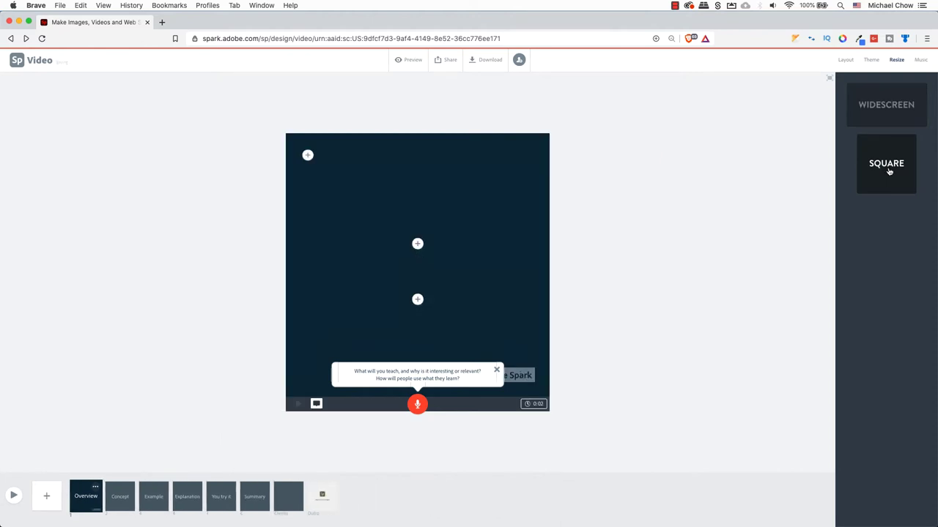
{"action": "left_click", "coordinate": [892, 123]}
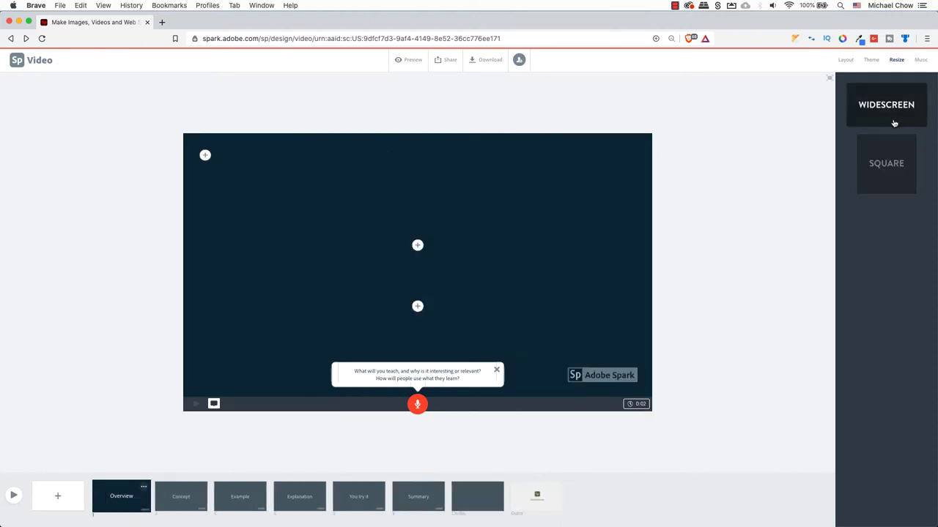
{"action": "left_click", "coordinate": [887, 170]}
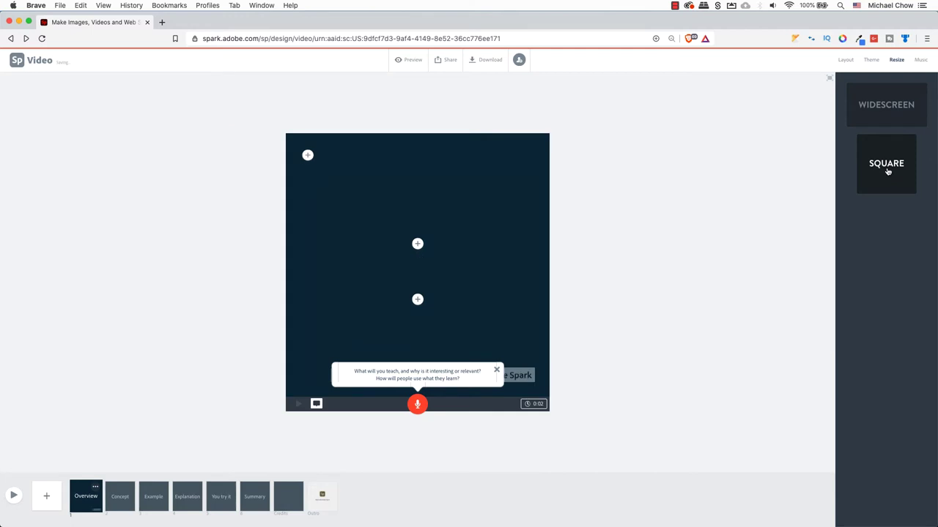
{"action": "left_click", "coordinate": [892, 121]}
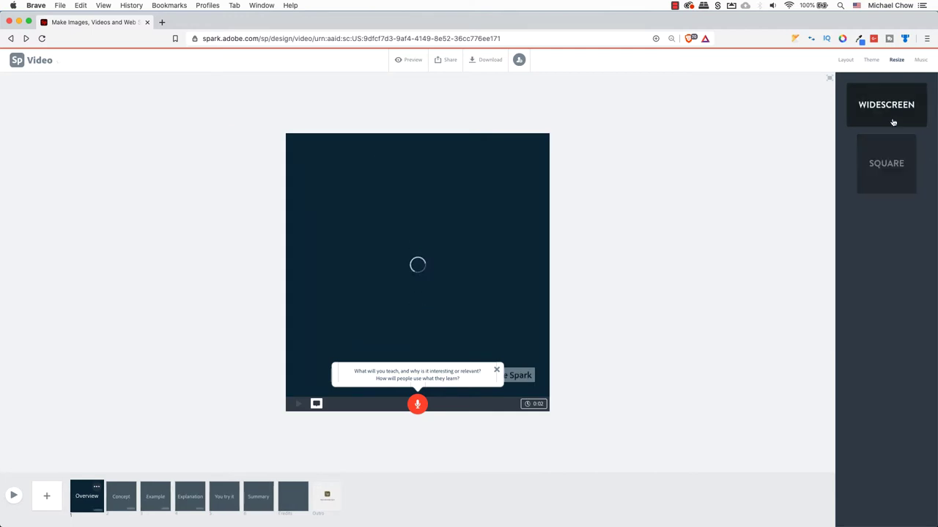
{"action": "left_click", "coordinate": [887, 171]}
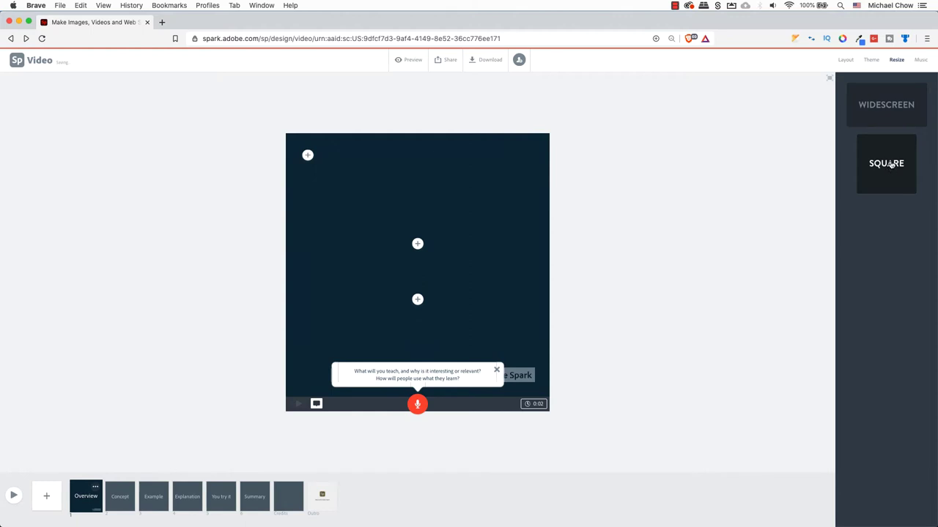
{"action": "left_click", "coordinate": [892, 122]}
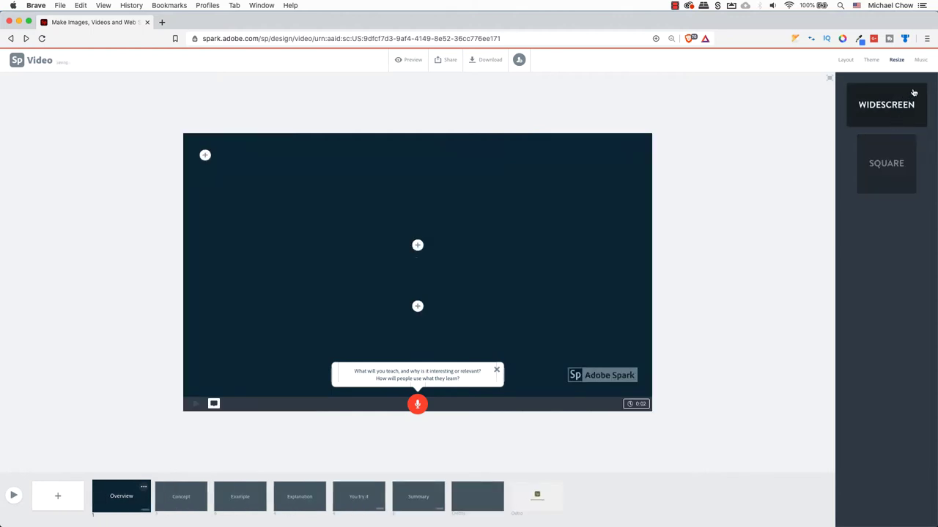
Browse the soundtrack list, and review the prompts on the Concept, Example, Explanation, You try it, Summary and Credits slides
{"action": "left_click", "coordinate": [921, 62]}
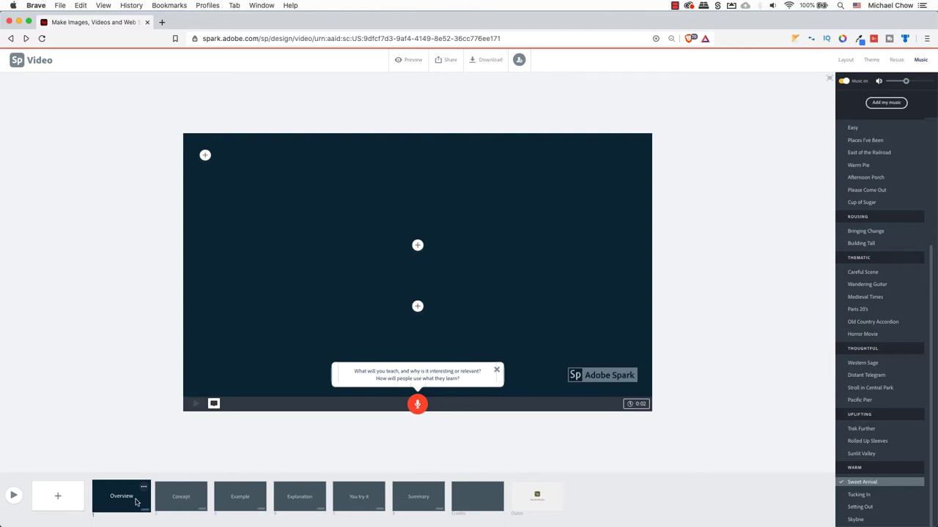
{"action": "left_click", "coordinate": [192, 501]}
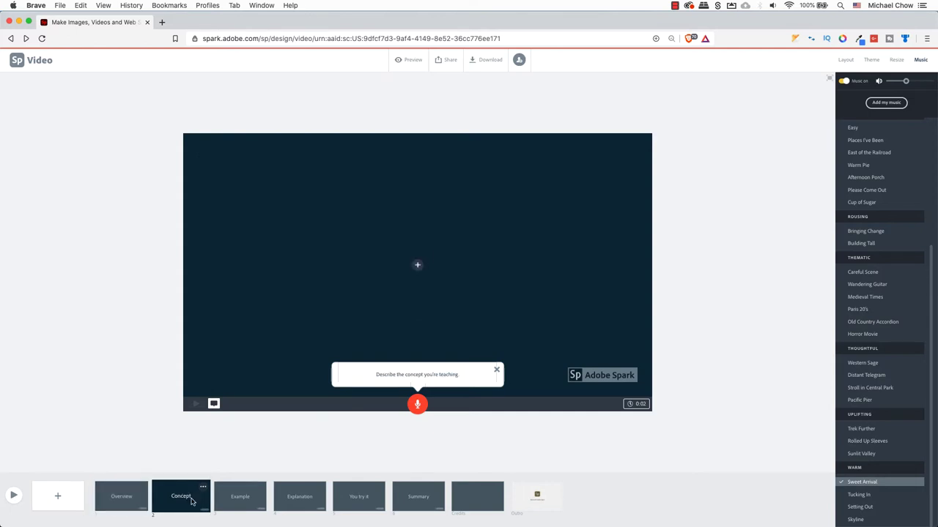
{"action": "left_click", "coordinate": [244, 501]}
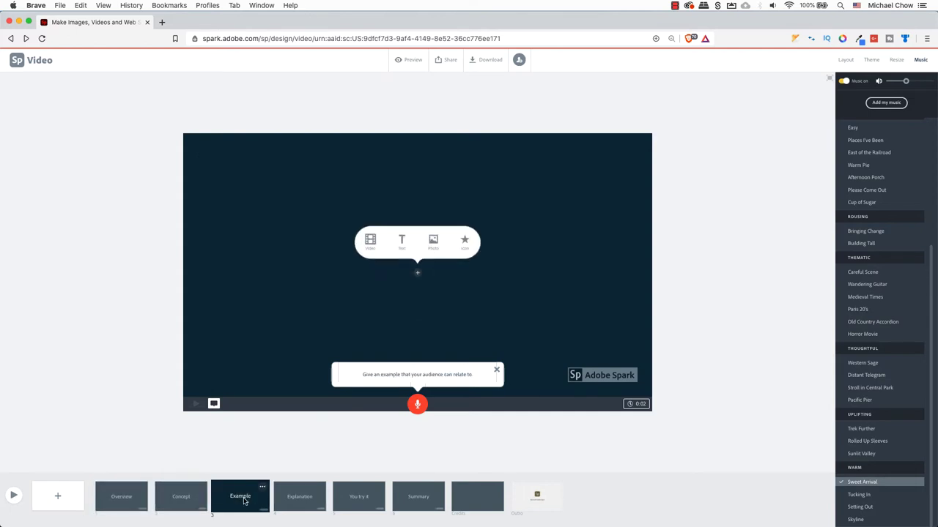
{"action": "left_click", "coordinate": [308, 502]}
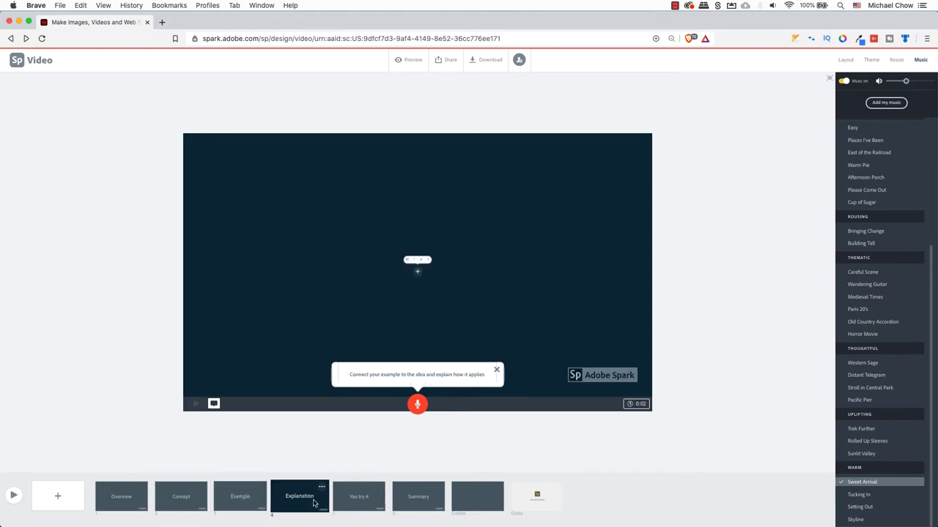
{"action": "left_click", "coordinate": [361, 503]}
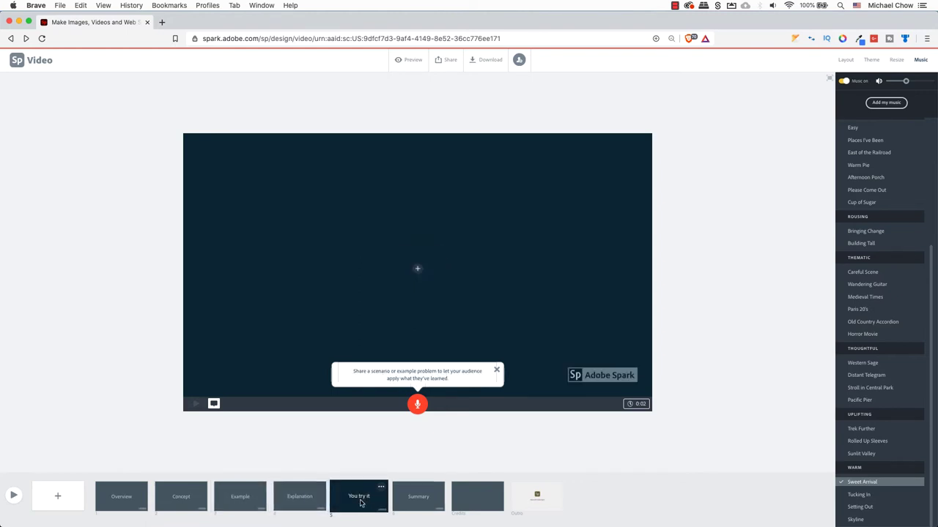
{"action": "left_click", "coordinate": [413, 503]}
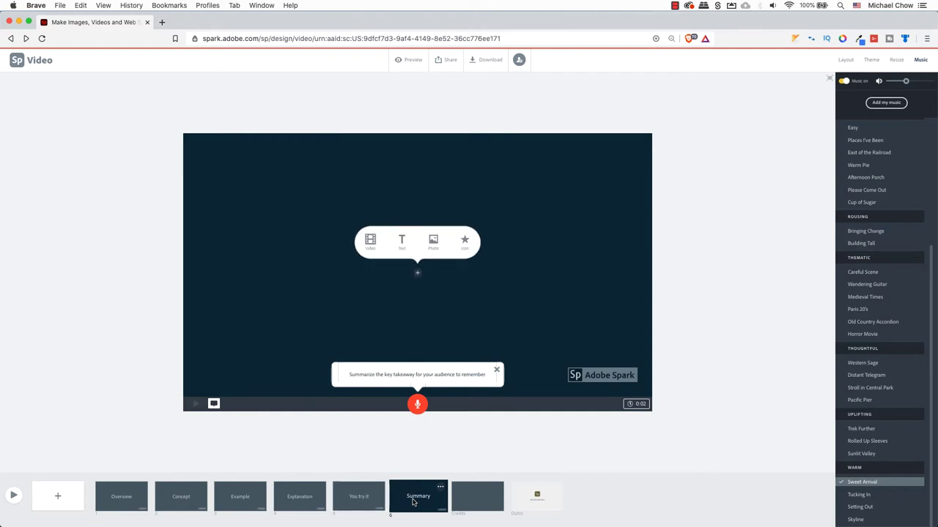
{"action": "left_click", "coordinate": [473, 503]}
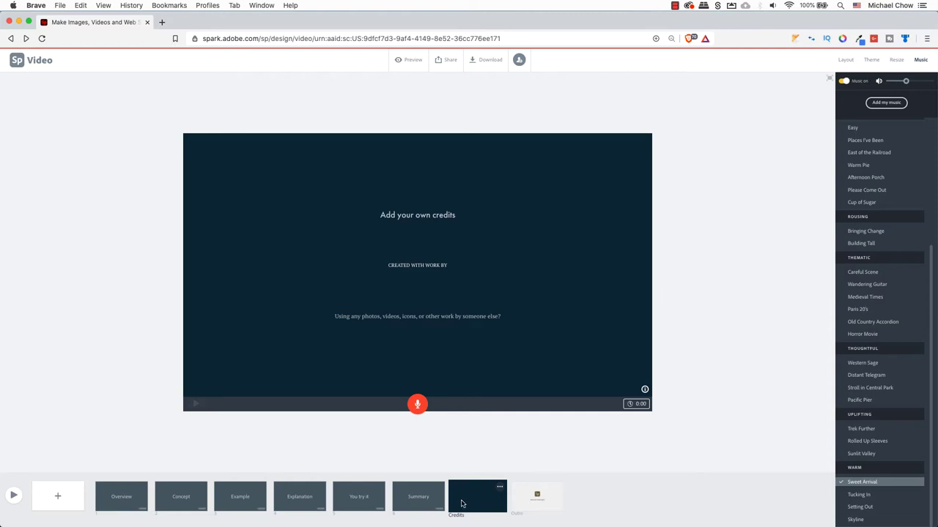
Hide the guidance prompt on the Overview slide and lengthen the slide's duration
{"action": "left_click", "coordinate": [136, 501]}
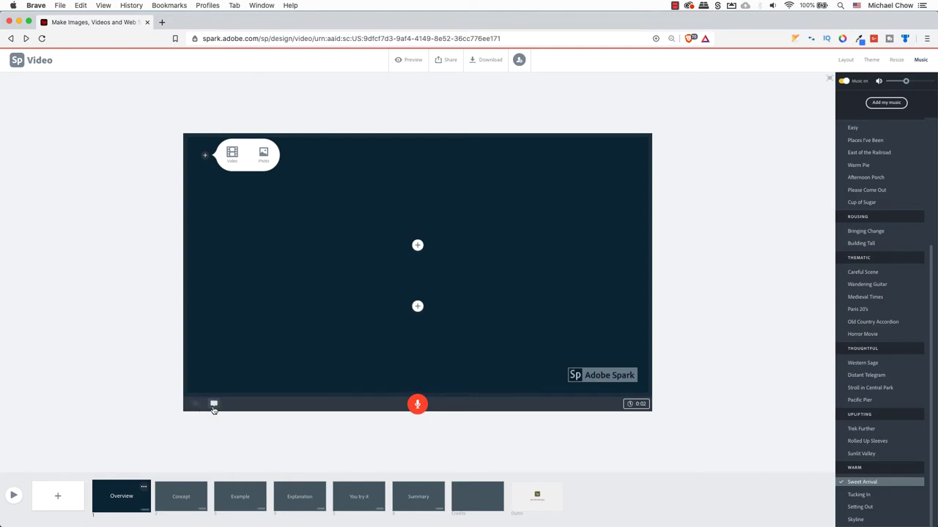
{"action": "left_click", "coordinate": [214, 407]}
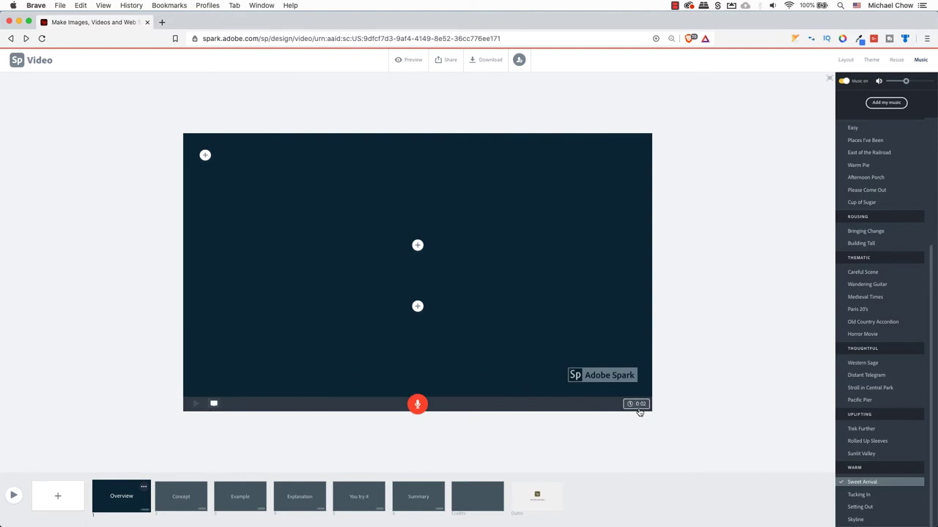
{"action": "left_click", "coordinate": [638, 410]}
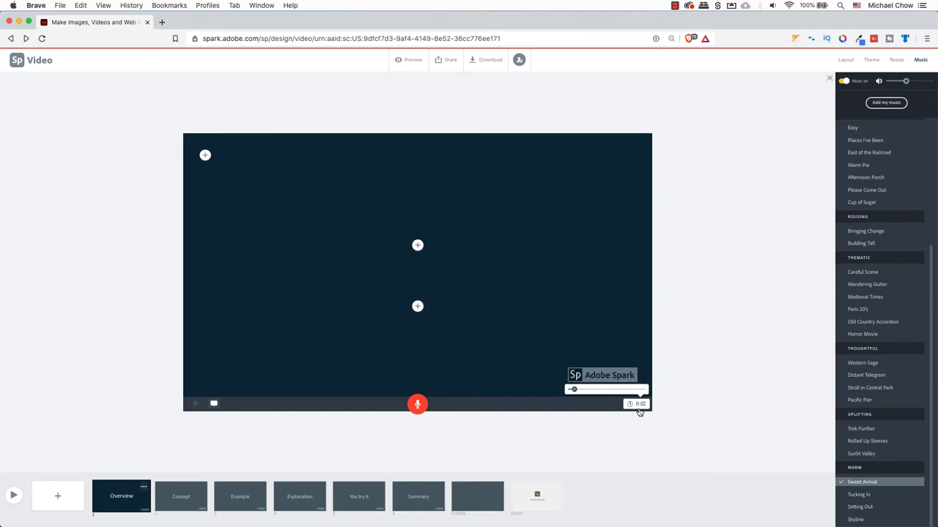
{"action": "left_click_drag", "start_coordinate": [575, 390], "coordinate": [652, 396]}
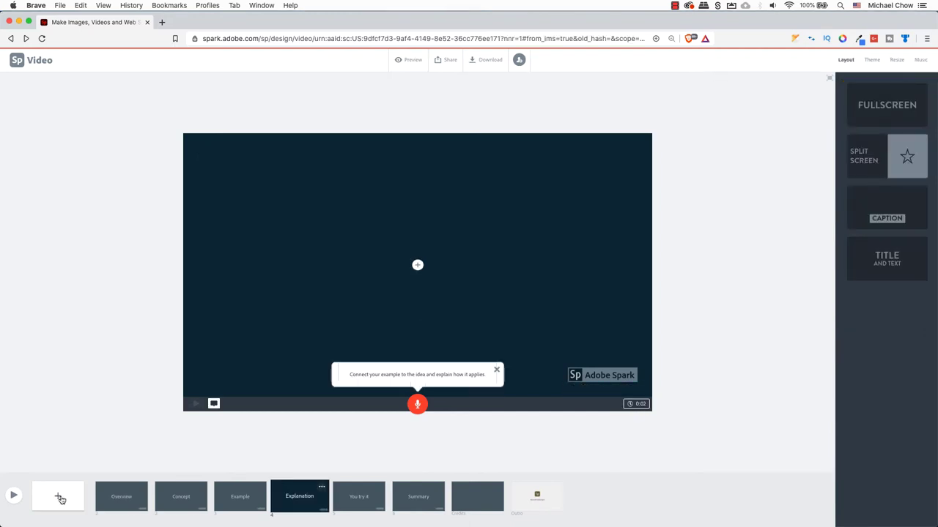
Add two blank slides after the Explanation slide, and check the Video, Text and Photo options on the second one without adding content
{"action": "left_click", "coordinate": [60, 499]}
{"action": "left_click", "coordinate": [58, 498]}
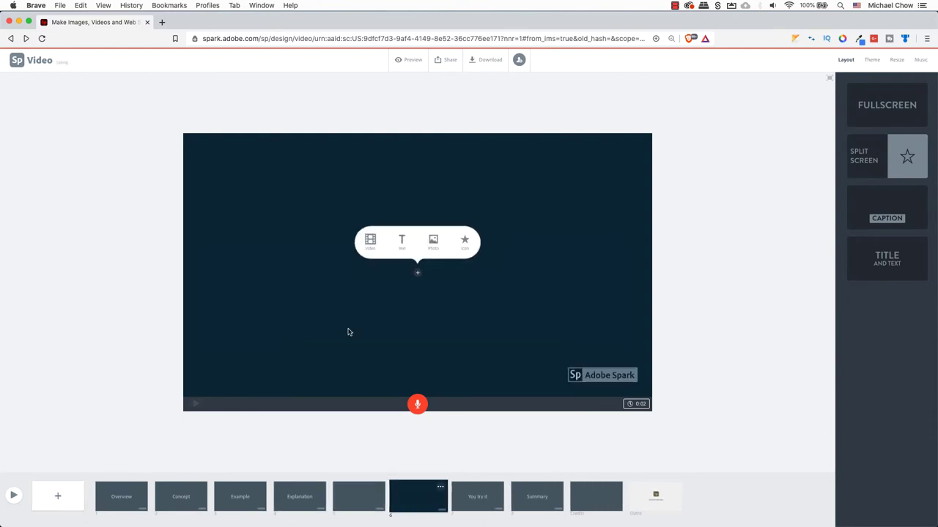
{"action": "left_click", "coordinate": [370, 241]}
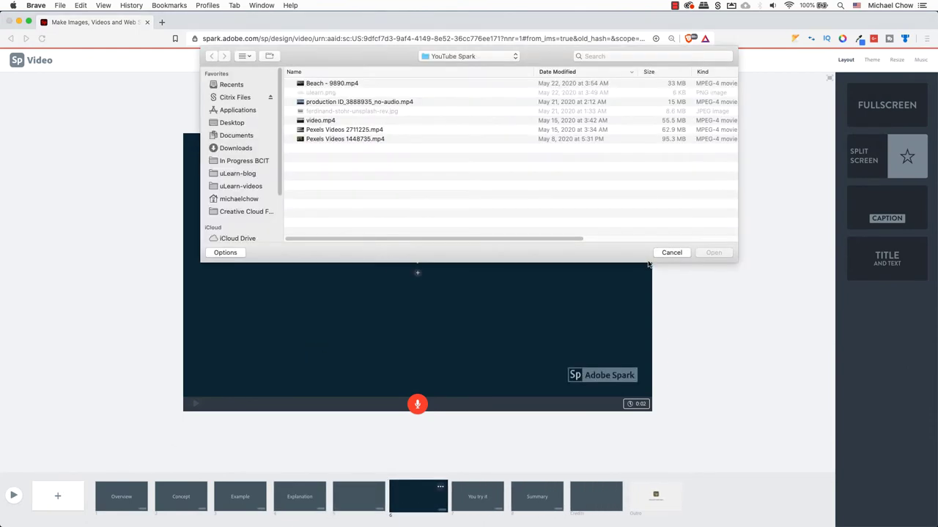
{"action": "left_click", "coordinate": [668, 253]}
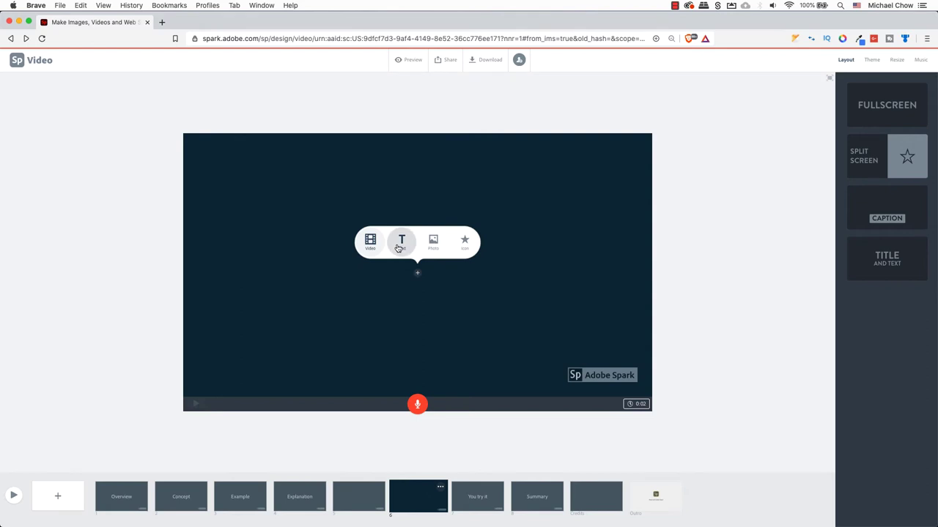
{"action": "left_click", "coordinate": [400, 243]}
{"action": "left_click", "coordinate": [624, 280]}
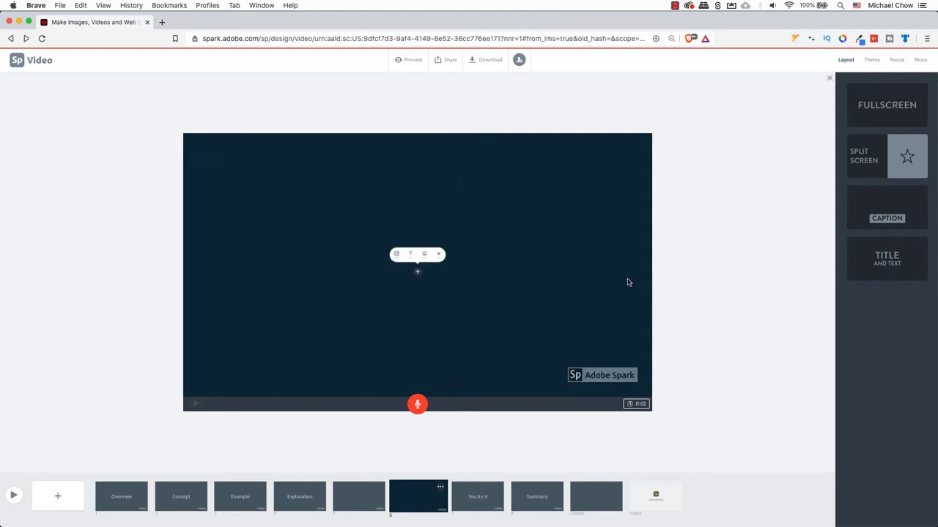
{"action": "left_click", "coordinate": [435, 243]}
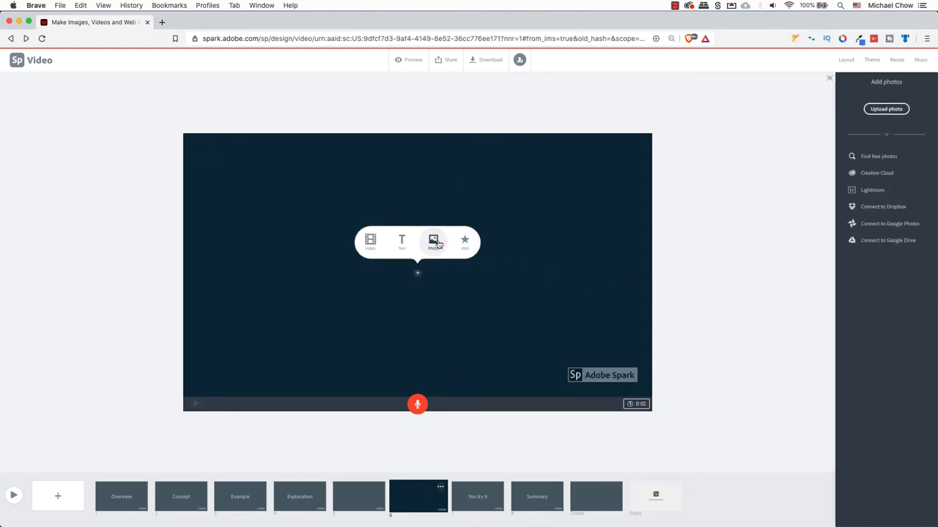
Upload the photo ferdinand-stohr-unsplash-rev.jpg to the Overview slide
{"action": "left_click", "coordinate": [136, 497]}
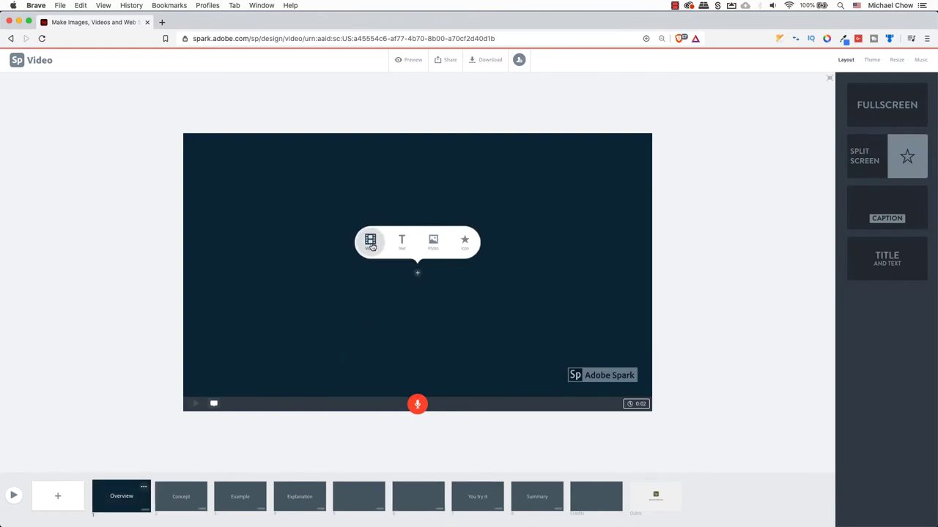
{"action": "left_click", "coordinate": [433, 244]}
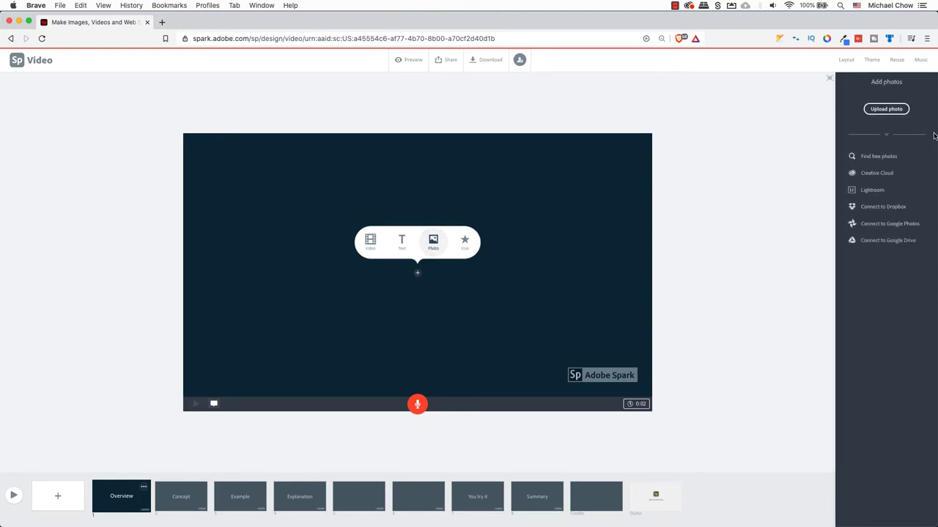
{"action": "left_click", "coordinate": [883, 110]}
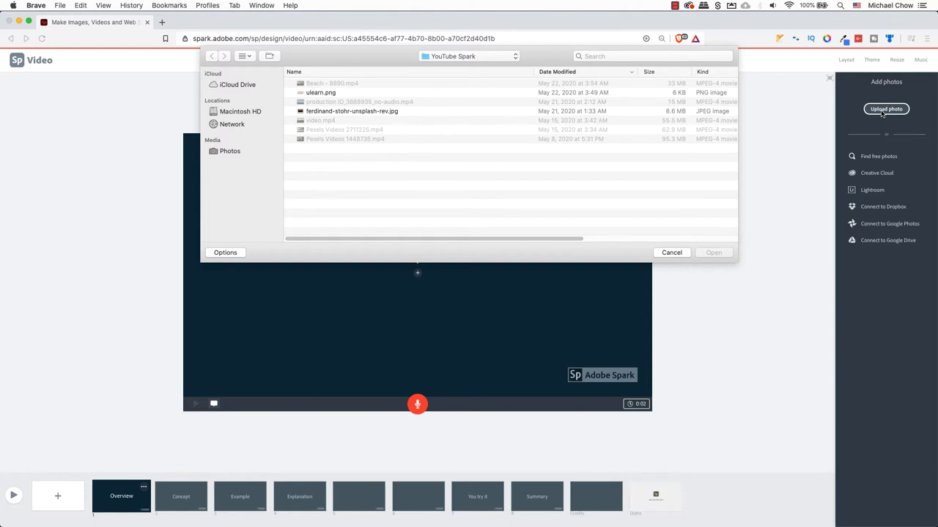
{"action": "key", "text": "Escape"}
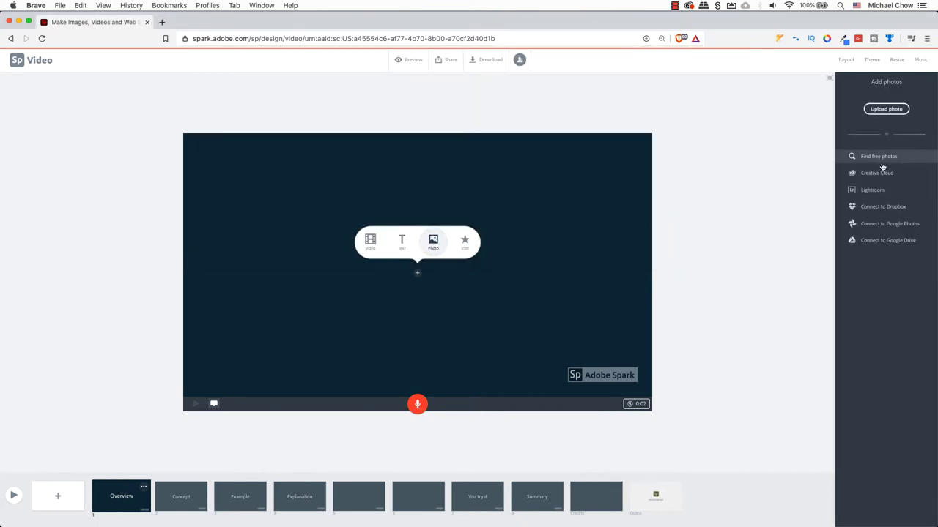
{"action": "left_click", "coordinate": [884, 109]}
{"action": "left_click", "coordinate": [392, 112]}
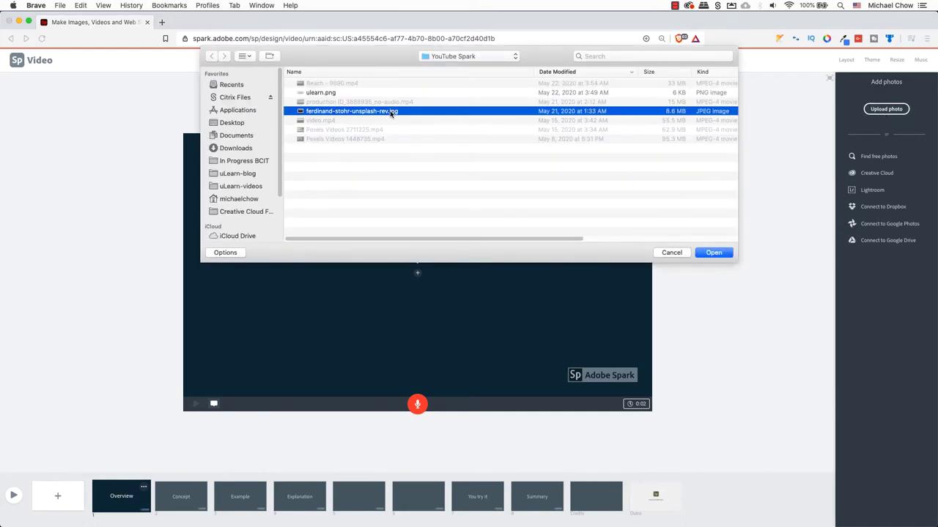
{"action": "left_click", "coordinate": [705, 252]}
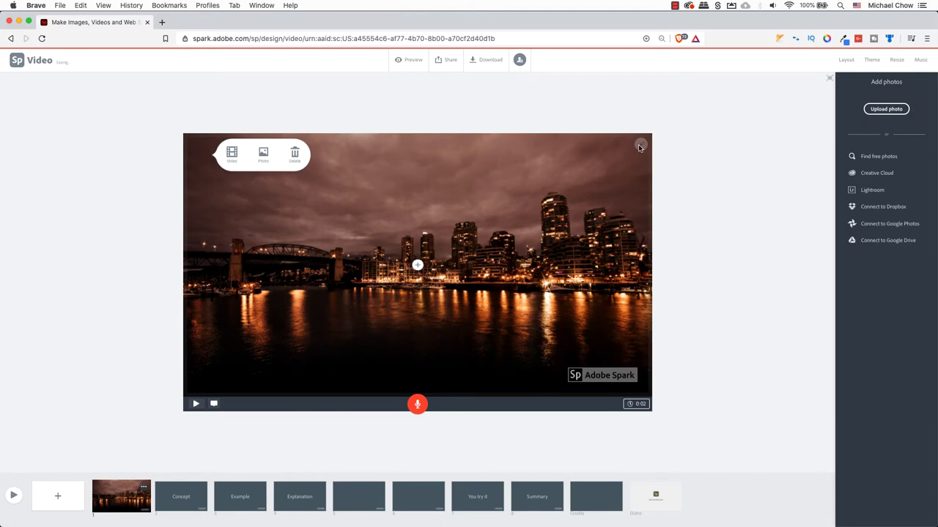
Zoom the Overview slide's photo out and back in so that it fills the whole frame
{"action": "left_click", "coordinate": [641, 148]}
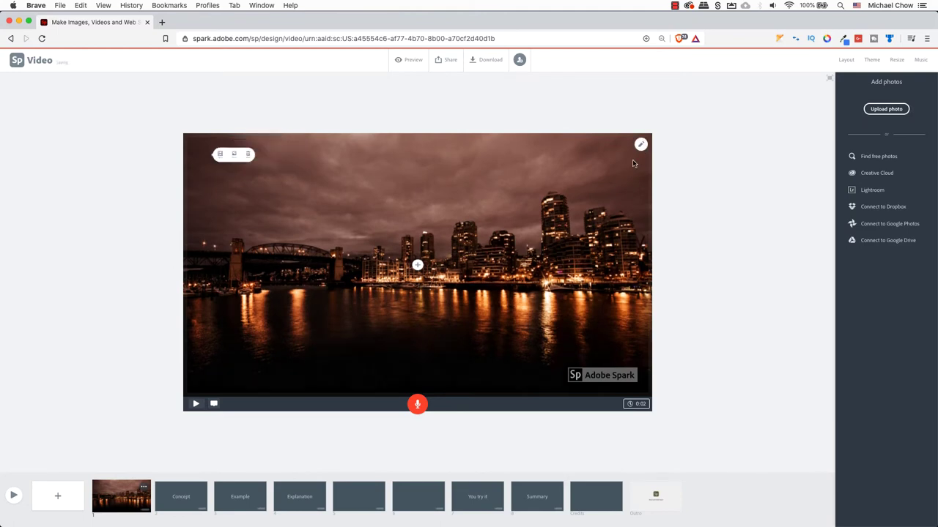
{"action": "left_click", "coordinate": [641, 157]}
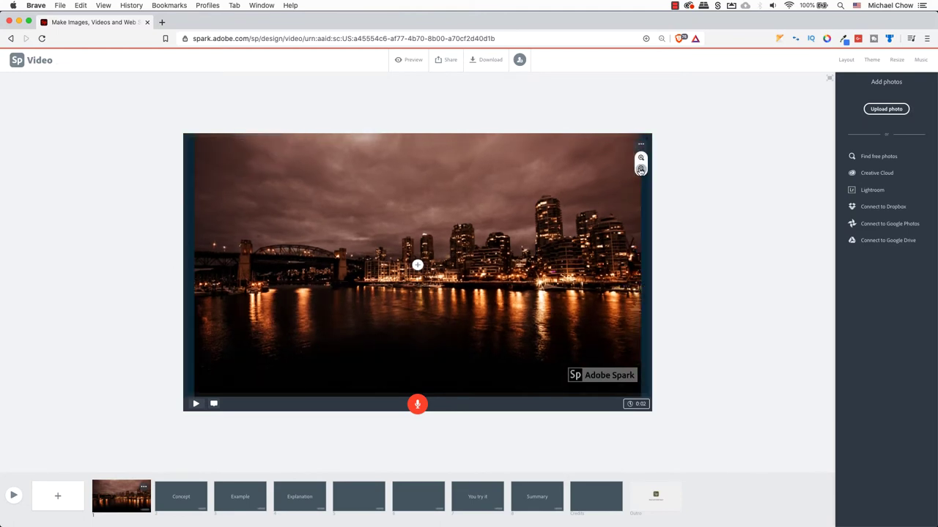
{"action": "left_click", "coordinate": [641, 158]}
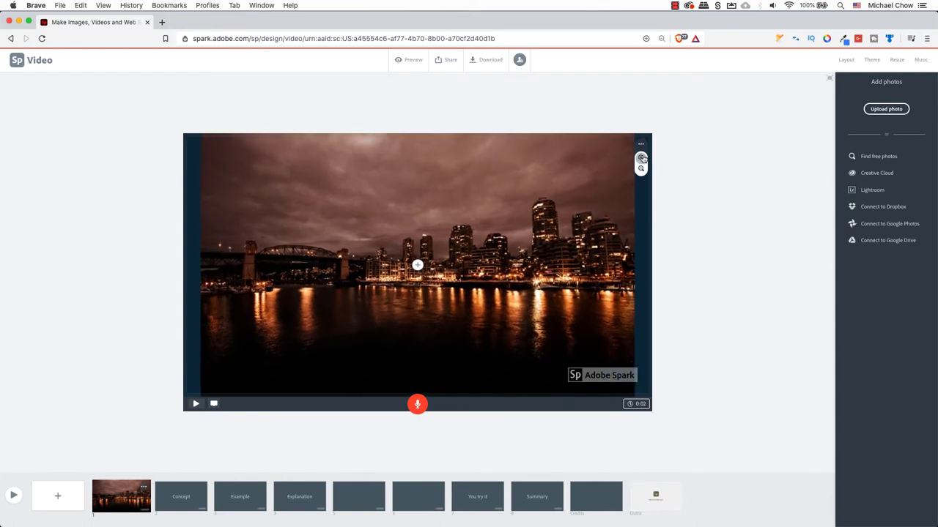
{"action": "left_click", "coordinate": [640, 158]}
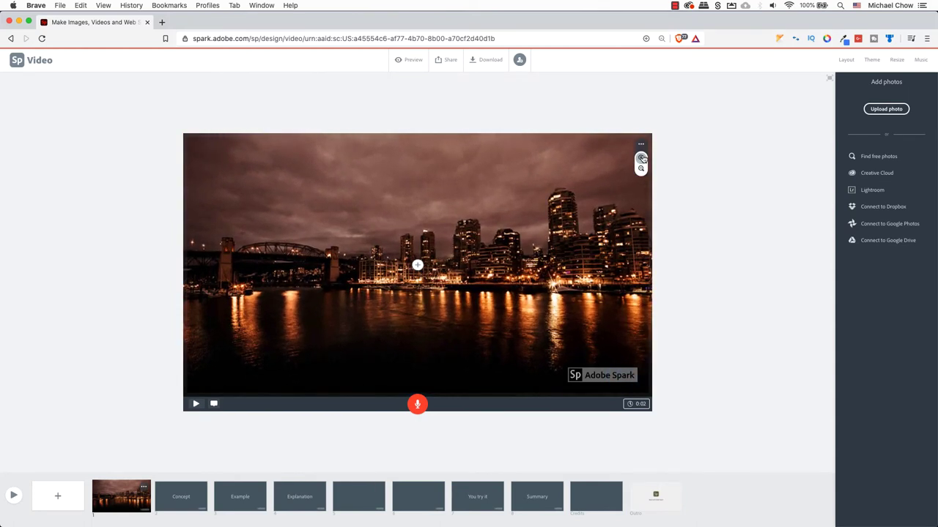
Zoom in on the Overview slide's photo, reposition it within the frame, and zoom it back out
{"action": "left_click", "coordinate": [641, 158]}
{"action": "left_click_drag", "start_coordinate": [577, 193], "coordinate": [563, 160]}
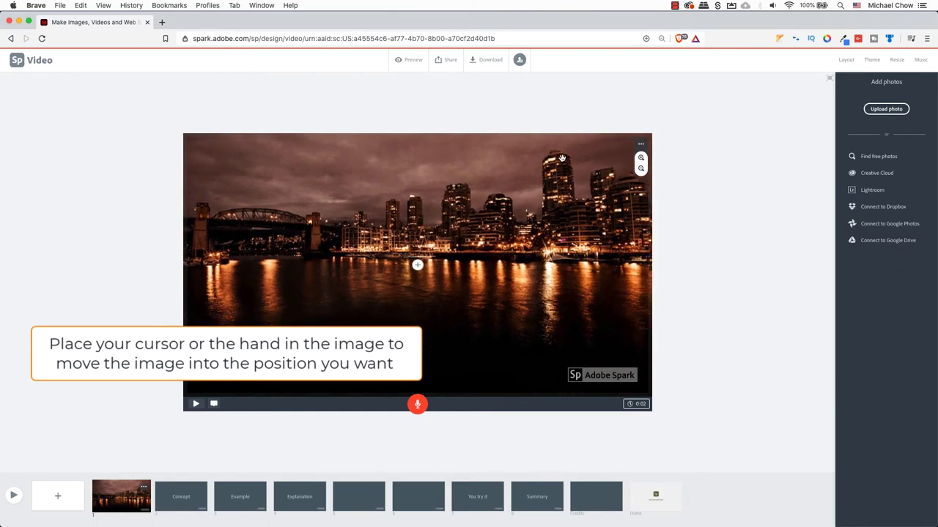
{"action": "left_click_drag", "start_coordinate": [546, 206], "coordinate": [550, 194]}
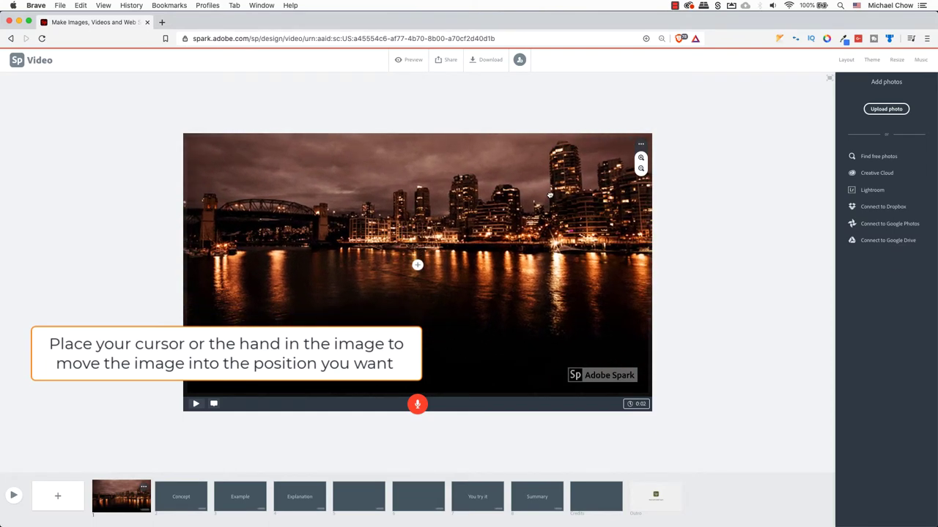
{"action": "left_click", "coordinate": [641, 168]}
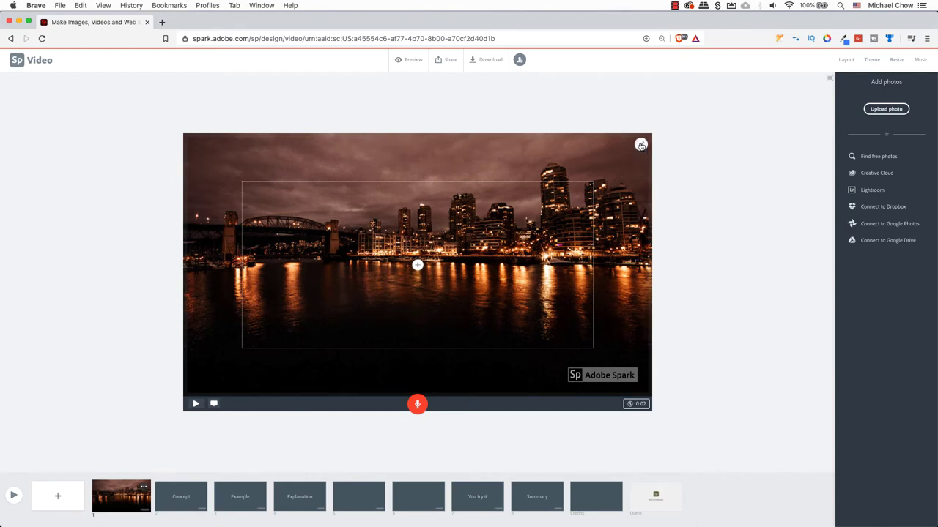
Add the text "49.277676° N, -123.13758° E" to the Overview slide
{"action": "left_click", "coordinate": [418, 267]}
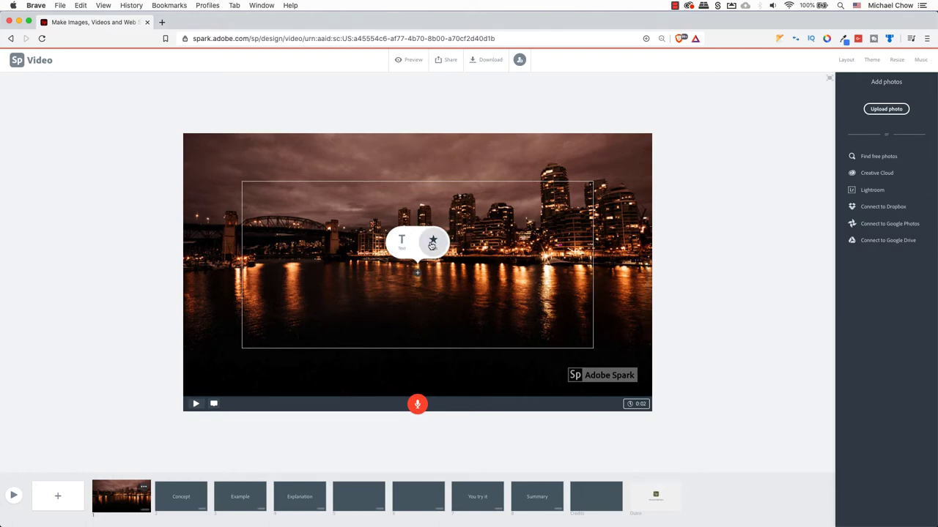
{"action": "left_click", "coordinate": [310, 167]}
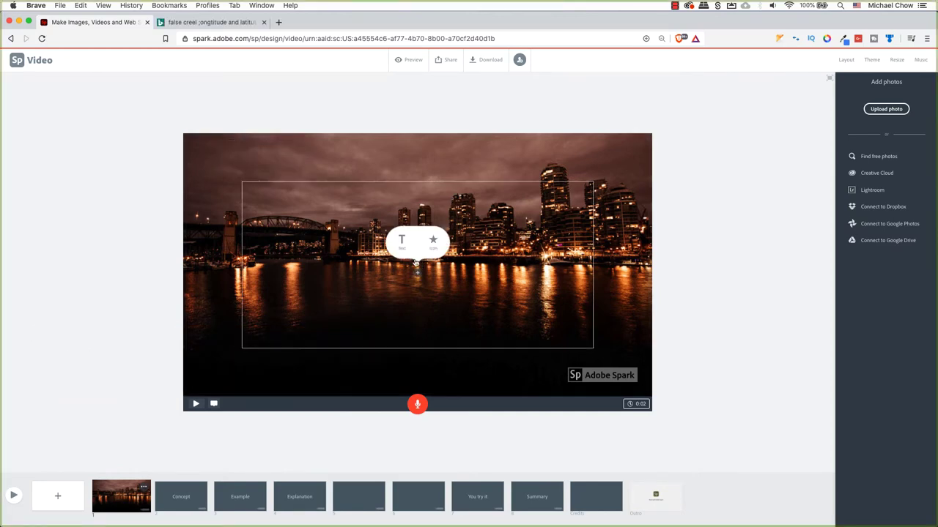
{"action": "left_click", "coordinate": [402, 239]}
{"action": "type", "text": "49.277676° N, -123.13758° E"}
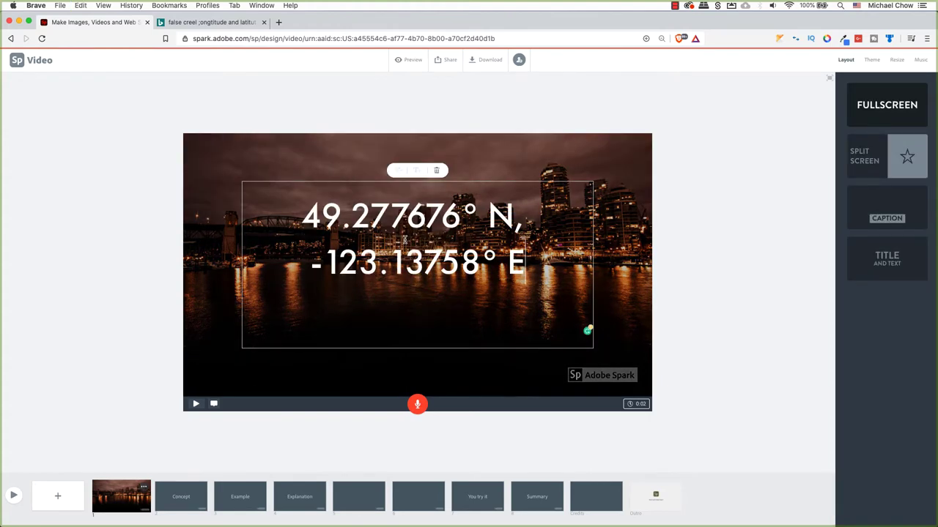
Try larger and smaller sizes for the coordinates, reduce them to fit on one line, and dismiss the text placement tip
{"action": "left_click_drag", "start_coordinate": [525, 263], "coordinate": [303, 219]}
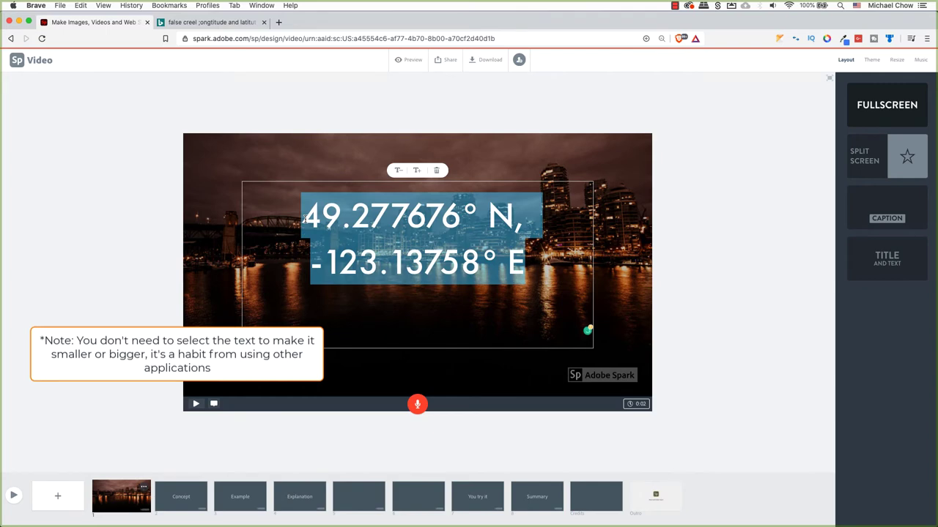
{"action": "left_click", "coordinate": [398, 172]}
{"action": "left_click", "coordinate": [416, 171]}
{"action": "left_click", "coordinate": [415, 171]}
{"action": "left_click", "coordinate": [398, 171]}
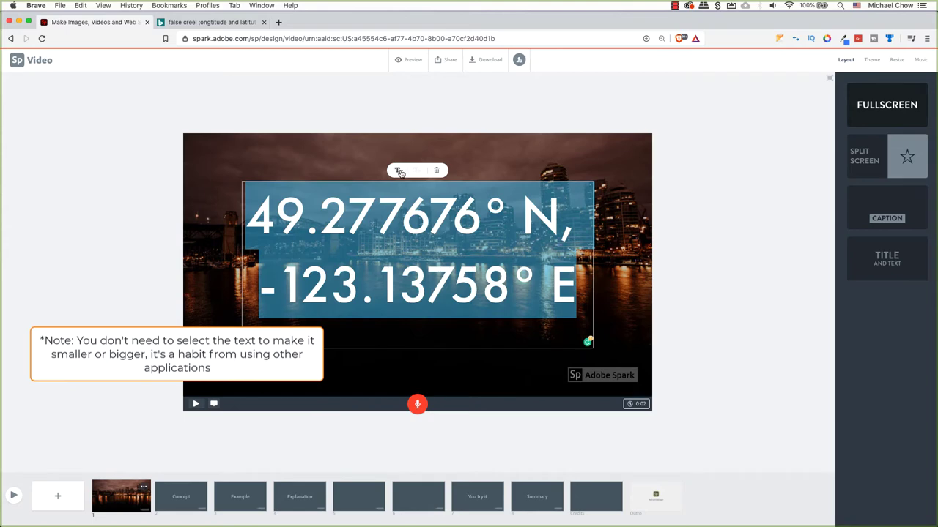
{"action": "left_click", "coordinate": [398, 171]}
{"action": "left_click", "coordinate": [398, 171]}
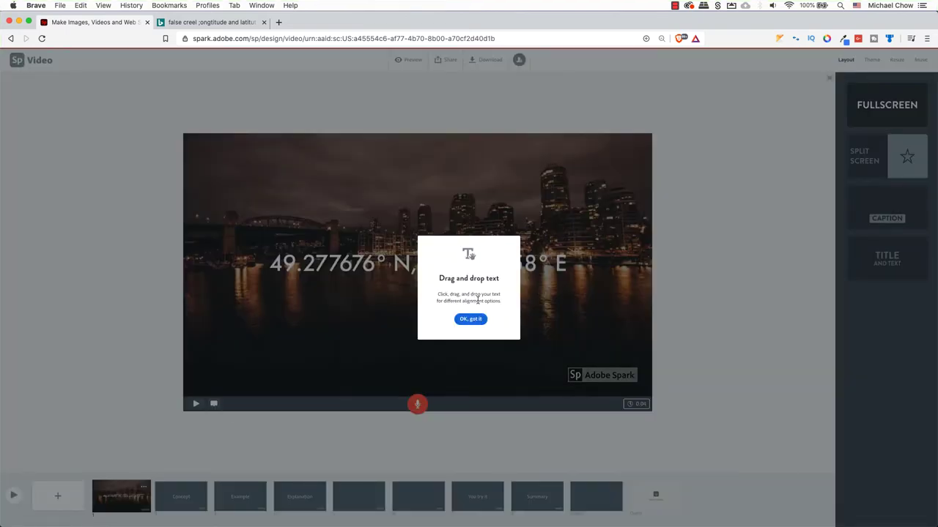
{"action": "left_click_drag", "start_coordinate": [437, 294], "coordinate": [502, 309]}
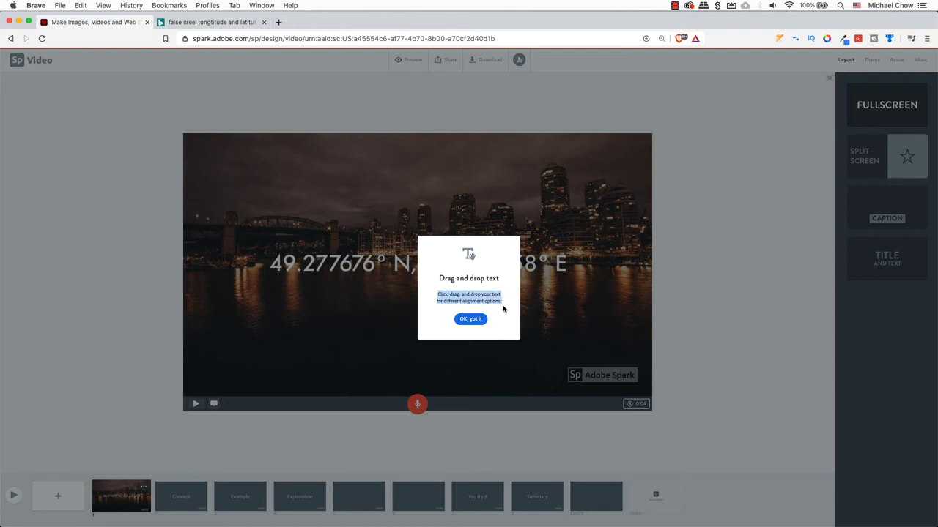
{"action": "left_click", "coordinate": [468, 320]}
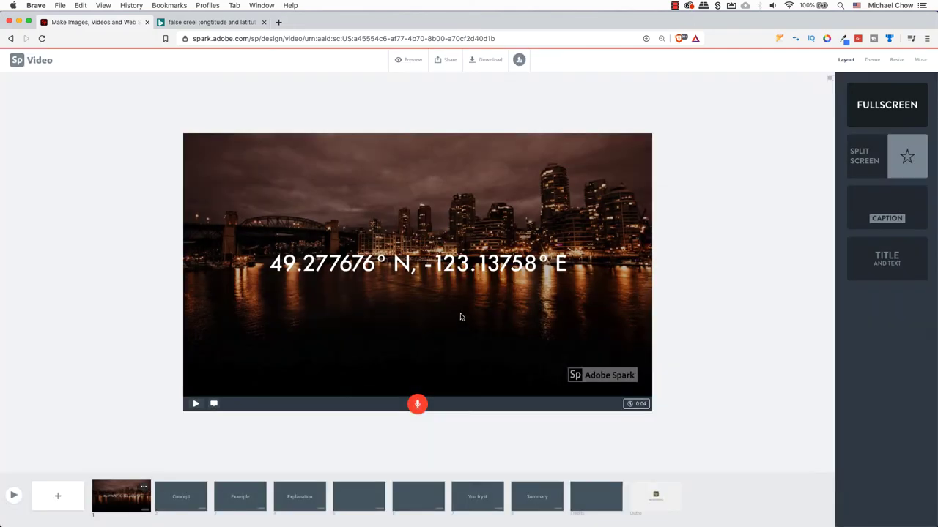
Move the coordinates text to the lower left of the Overview slide
{"action": "left_click", "coordinate": [301, 270]}
{"action": "left_click_drag", "start_coordinate": [301, 270], "coordinate": [343, 297]}
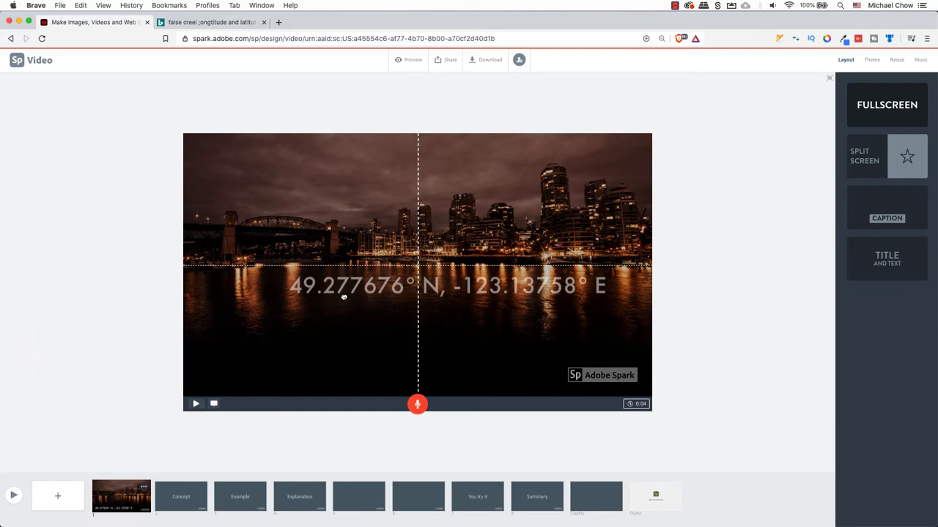
{"action": "left_click_drag", "start_coordinate": [343, 297], "coordinate": [345, 297]}
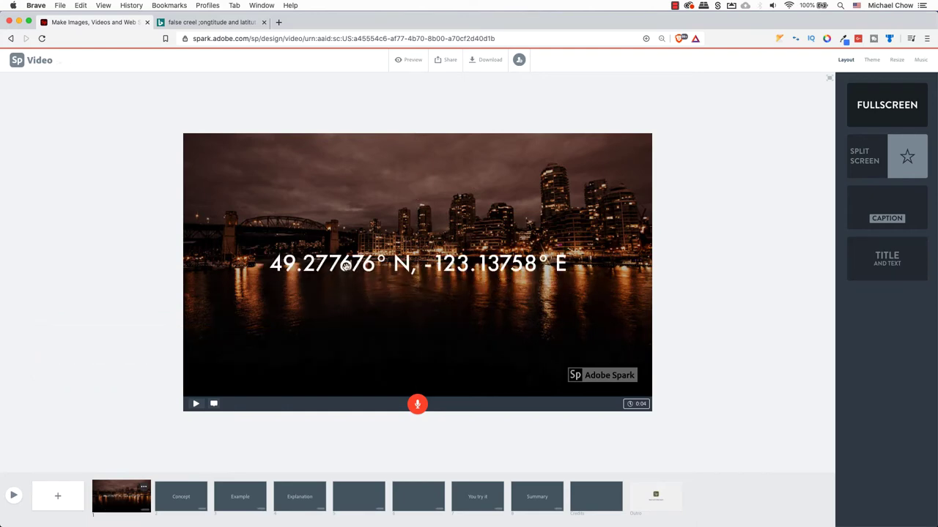
{"action": "left_click_drag", "start_coordinate": [346, 267], "coordinate": [384, 353]}
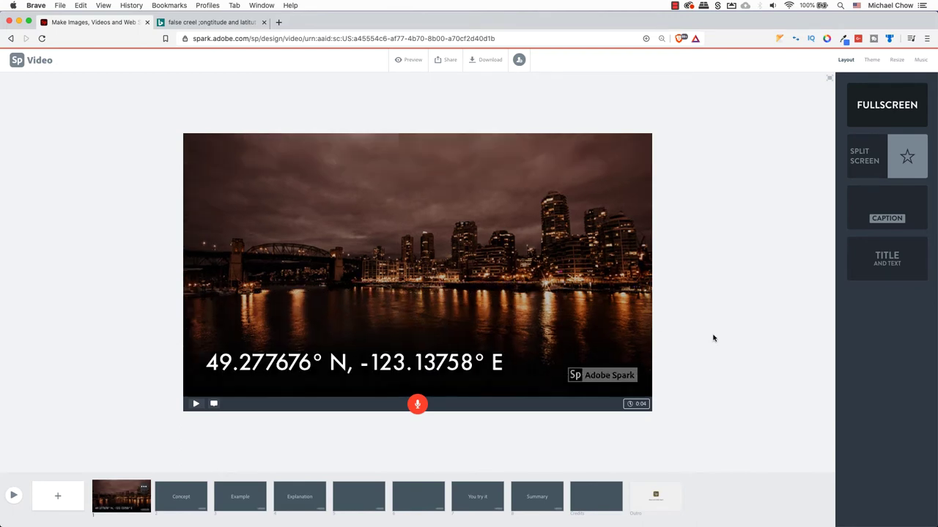
Apply the Title and Text layout and add "ULEARN" below the coordinates at the largest text size
{"action": "left_click", "coordinate": [882, 261]}
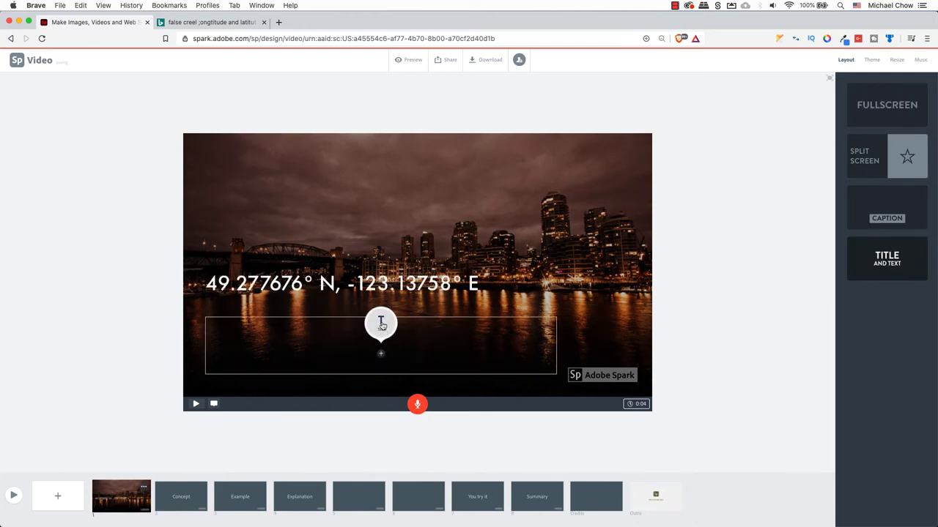
{"action": "left_click", "coordinate": [381, 325]}
{"action": "type", "text": "ULEARN"}
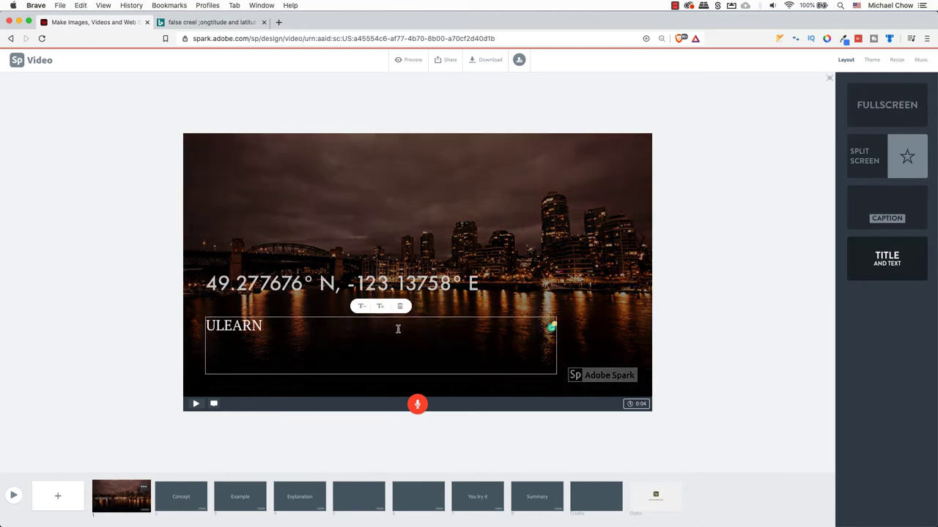
{"action": "key", "text": "super+a"}
{"action": "left_click", "coordinate": [380, 306]}
{"action": "left_click", "coordinate": [380, 306]}
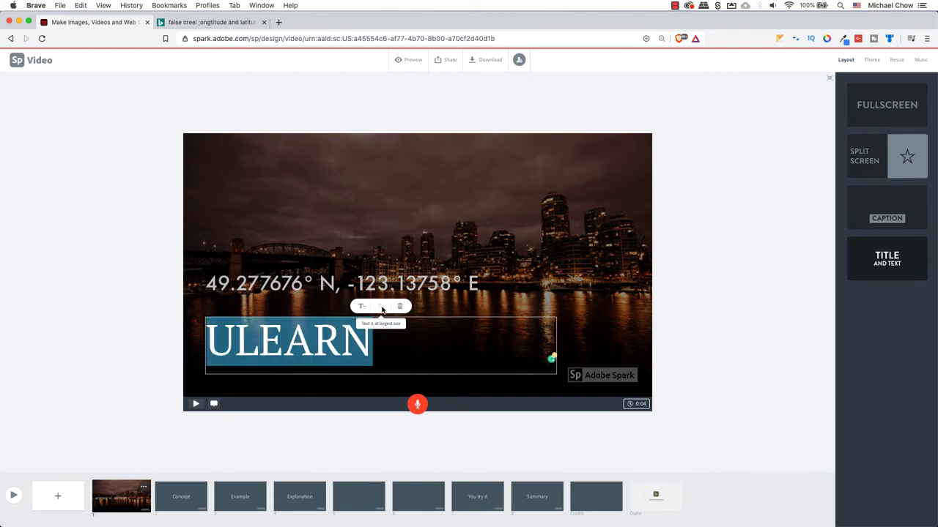
{"action": "left_click", "coordinate": [708, 330]}
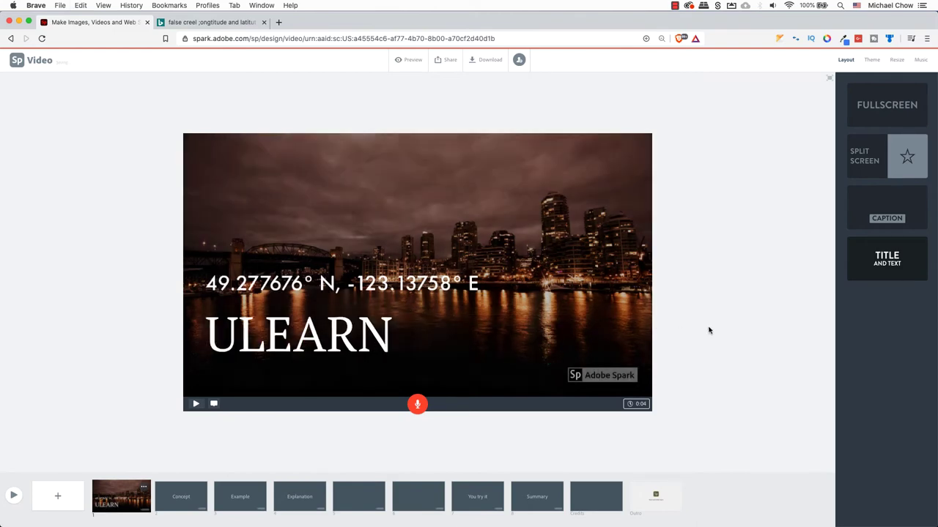
Try the text block at mid-height, and return to the Fullscreen layout with the coordinates at the slide's lower left
{"action": "left_click_drag", "start_coordinate": [323, 338], "coordinate": [344, 293]}
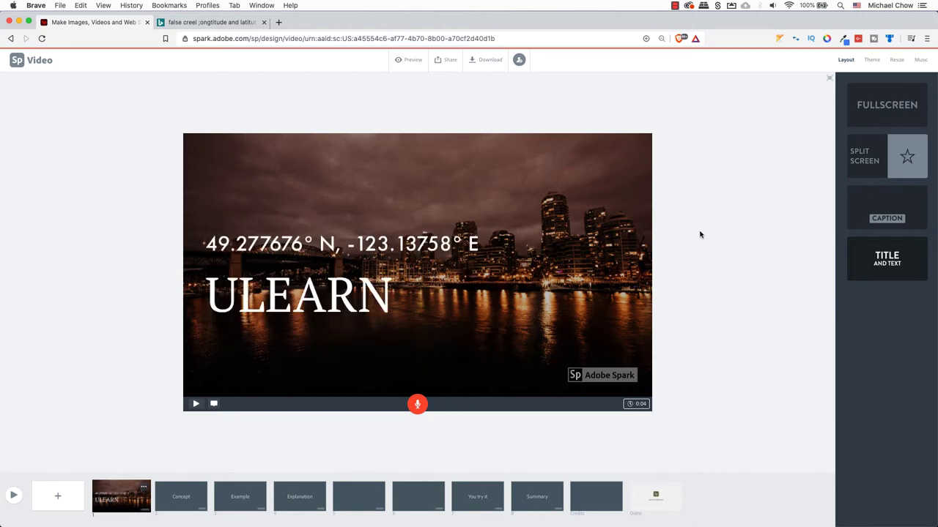
{"action": "left_click", "coordinate": [863, 106]}
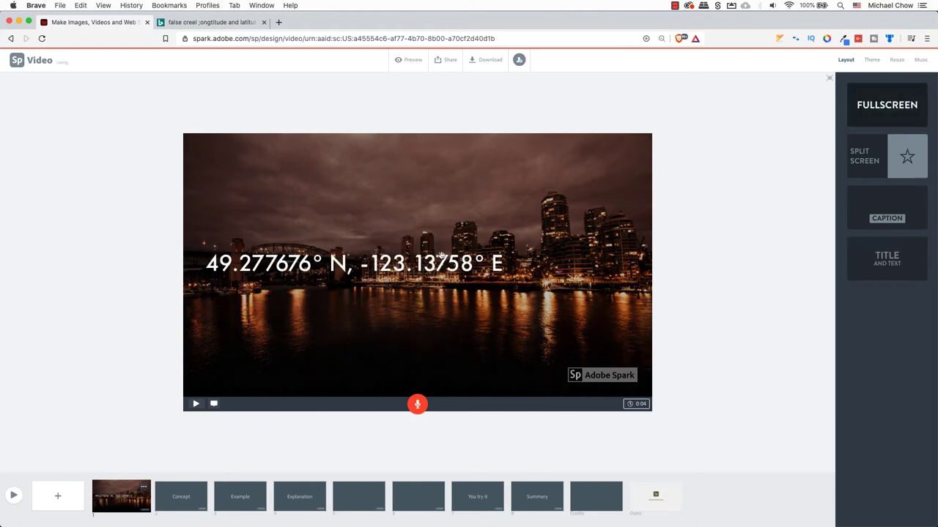
{"action": "left_click_drag", "start_coordinate": [354, 267], "coordinate": [354, 364]}
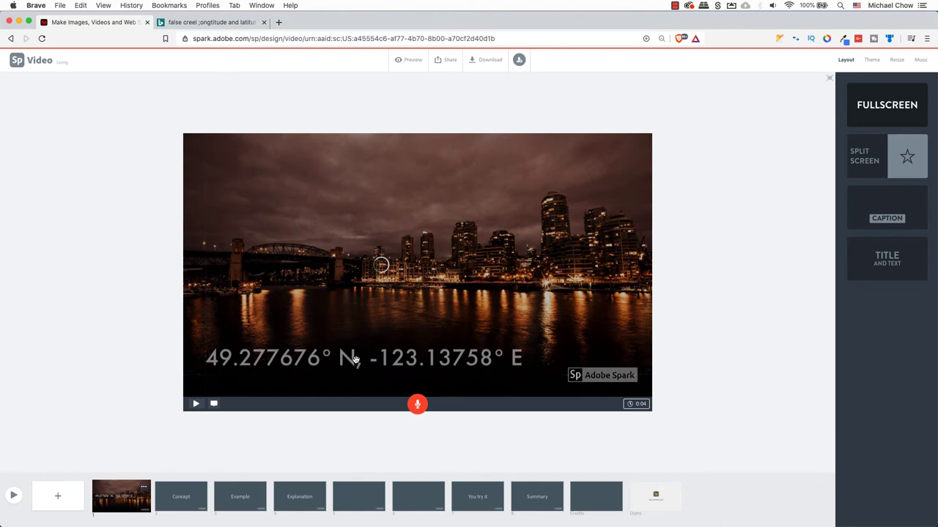
Replace the Overview slide's photo with cover-Youtube-Trailer.png and delete the separate coordinates text
{"action": "left_click", "coordinate": [598, 178]}
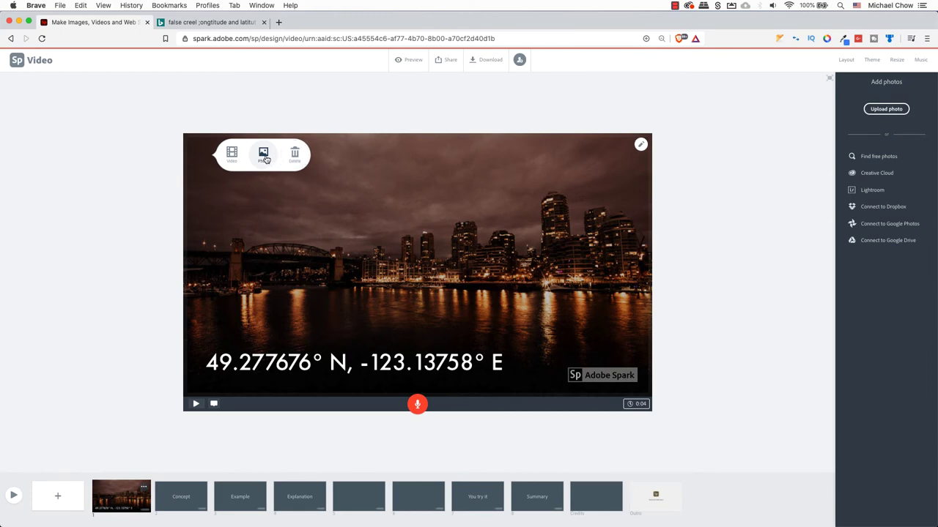
{"action": "left_click", "coordinate": [884, 109]}
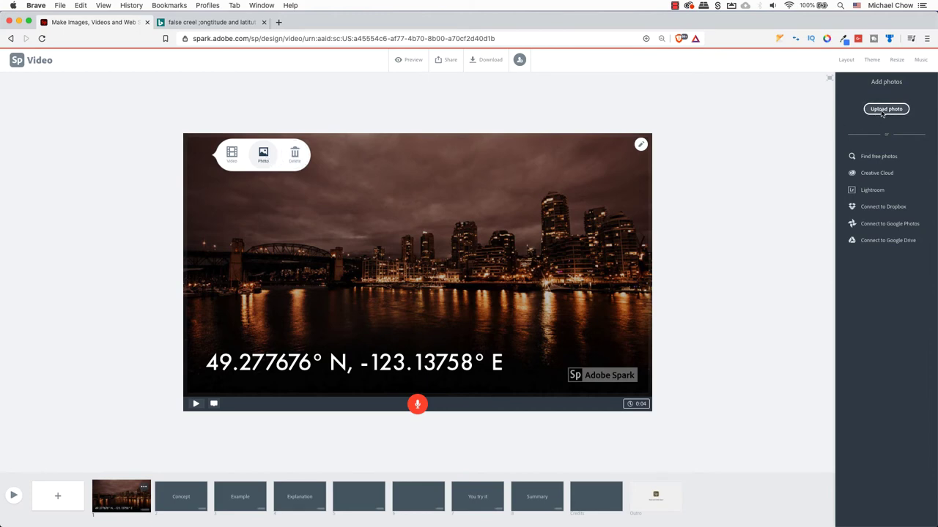
{"action": "left_click", "coordinate": [342, 111]}
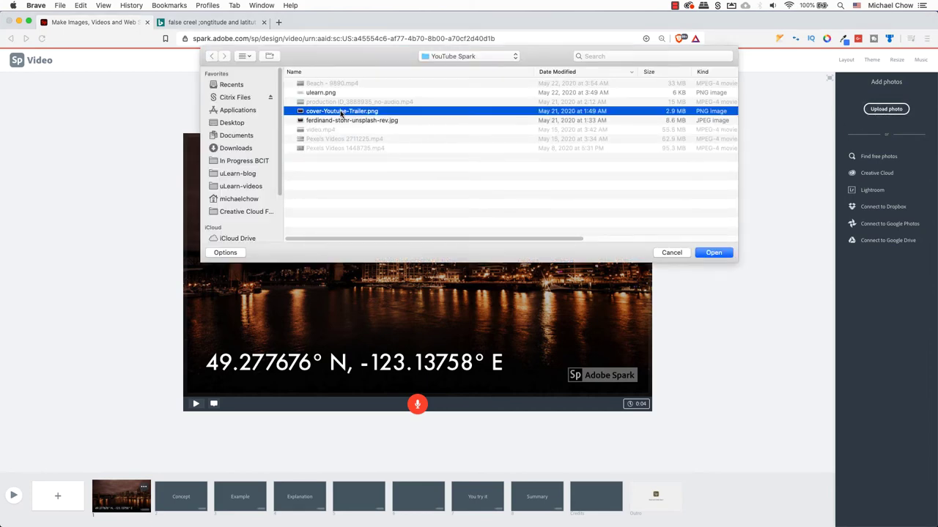
{"action": "left_click", "coordinate": [713, 254]}
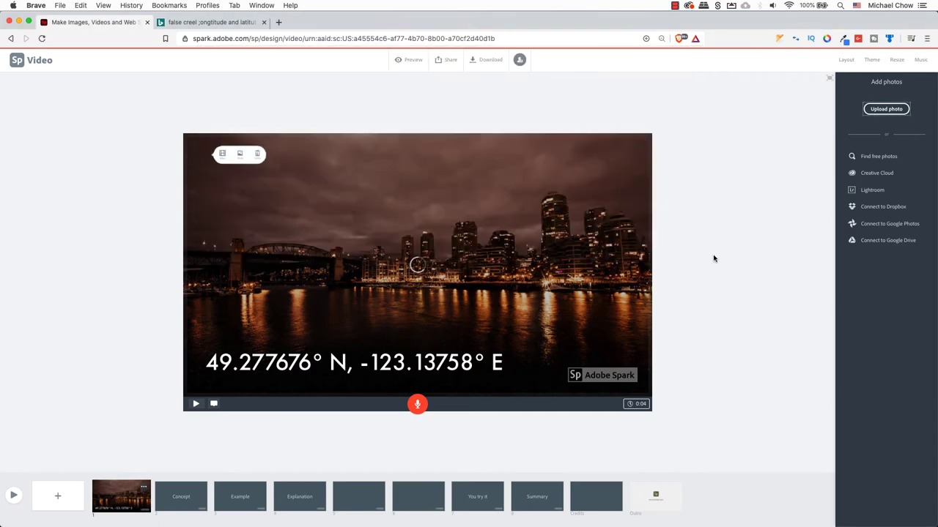
{"action": "left_click", "coordinate": [427, 364]}
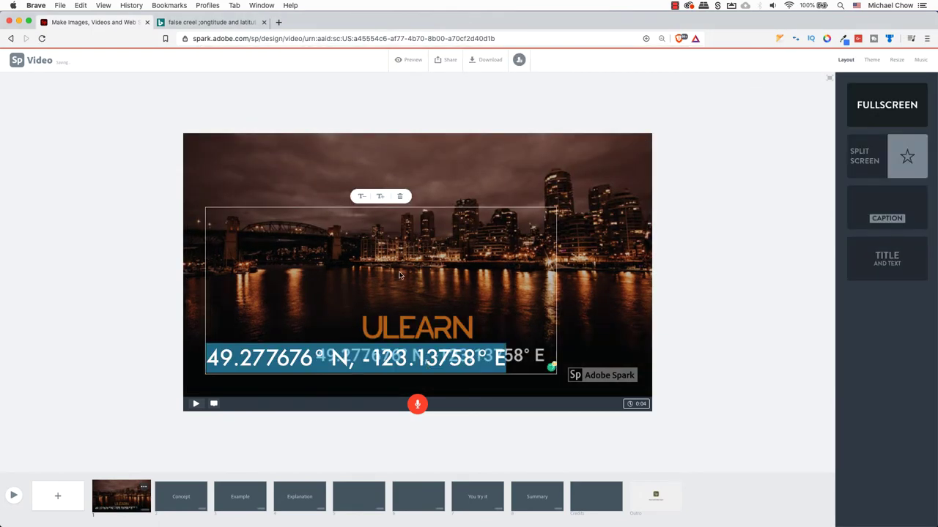
{"action": "left_click", "coordinate": [400, 194]}
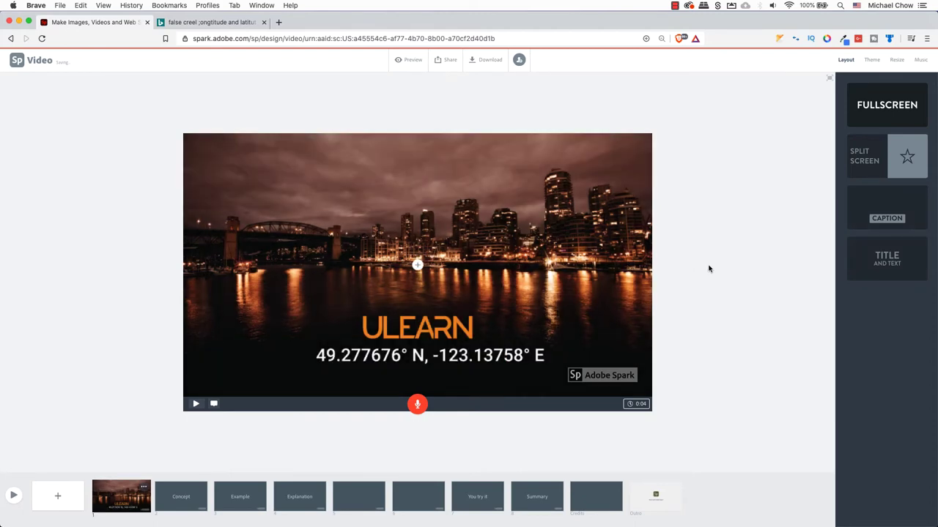
Add a slide after the Overview slide and place video.mp4 on it, trimmed to its first 0:01
{"action": "left_click", "coordinate": [57, 495]}
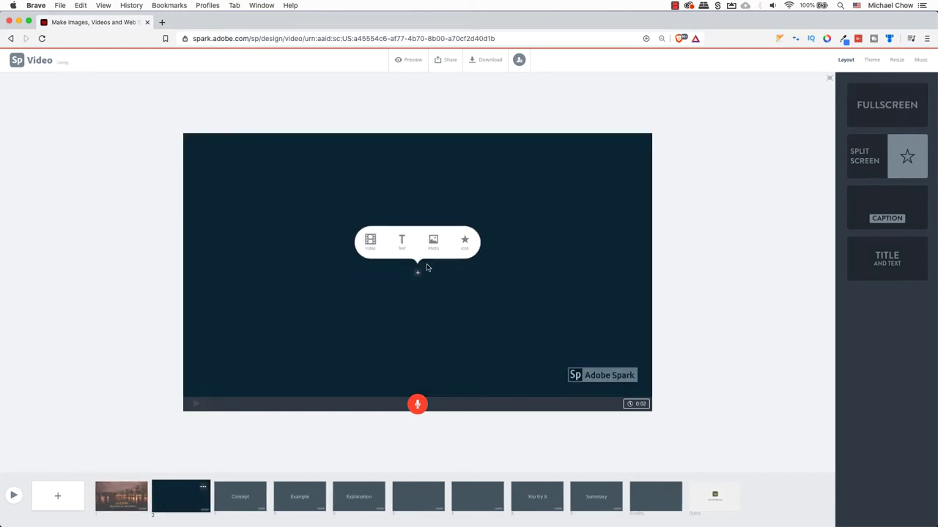
{"action": "left_click", "coordinate": [370, 241]}
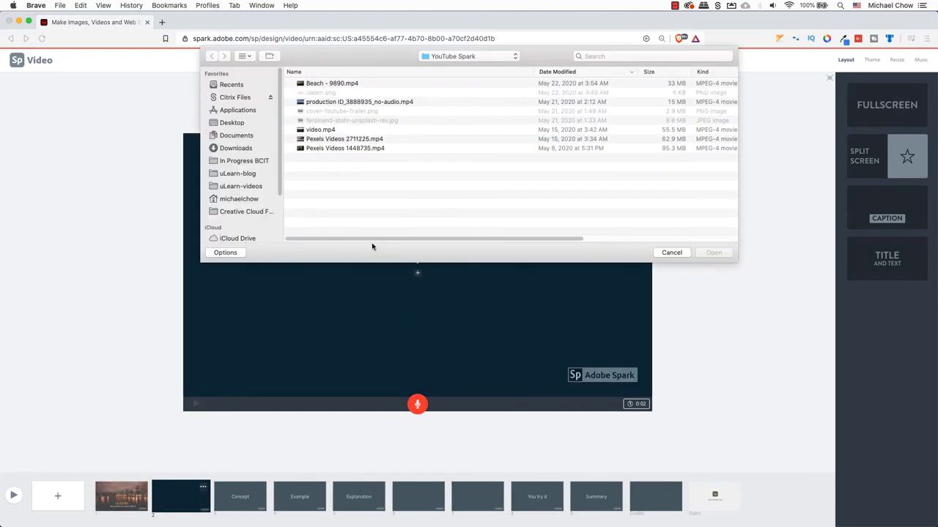
{"action": "left_click", "coordinate": [334, 131]}
{"action": "left_click", "coordinate": [704, 254]}
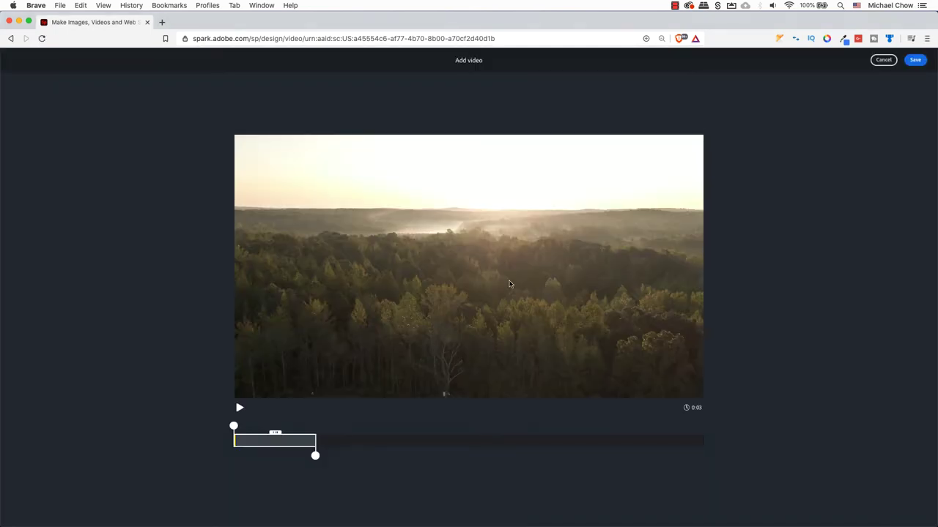
{"action": "left_click_drag", "start_coordinate": [314, 457], "coordinate": [266, 455]}
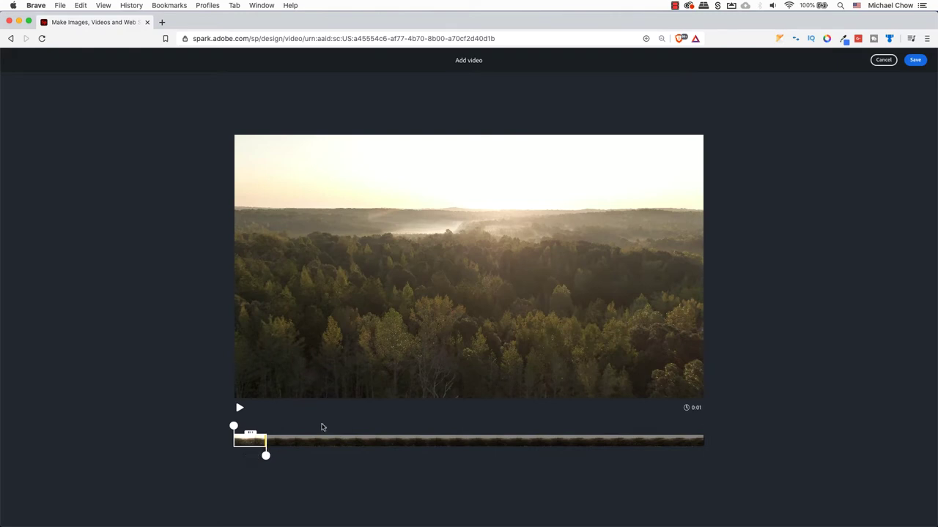
{"action": "left_click", "coordinate": [915, 60]}
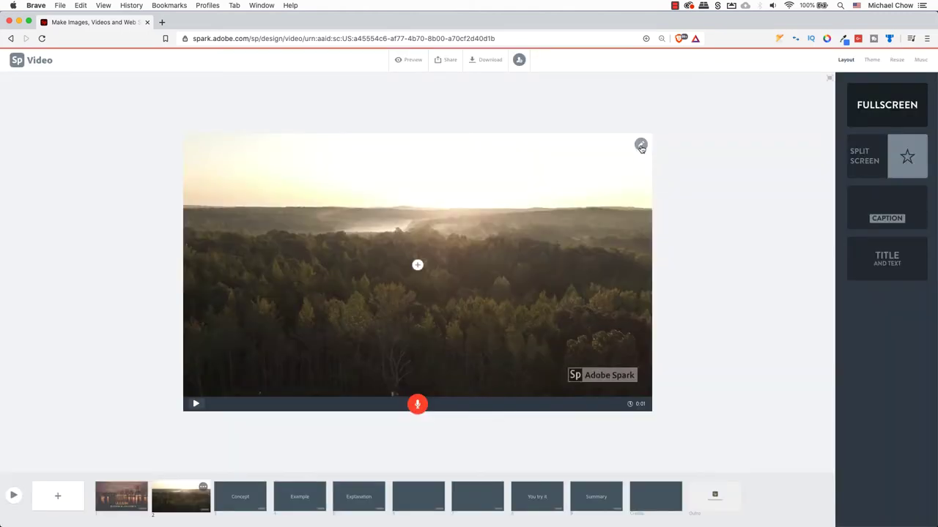
Zoom in on the forest video clip on the second slide
{"action": "mouse_move", "coordinate": [641, 148]}
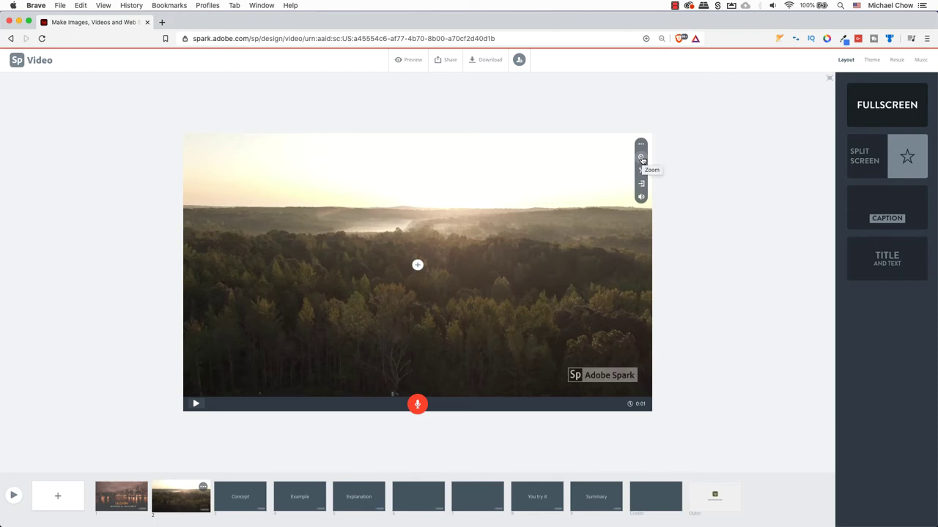
{"action": "left_click", "coordinate": [641, 159]}
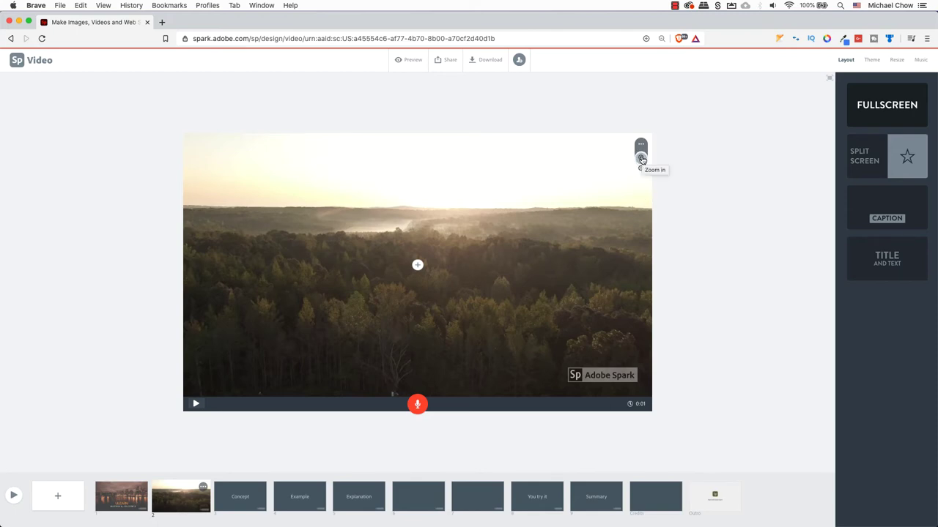
{"action": "left_click", "coordinate": [641, 159]}
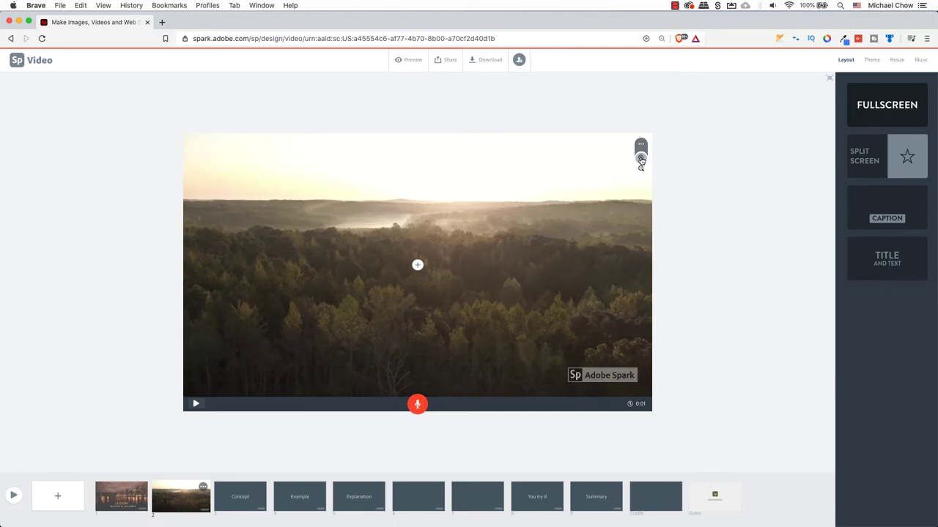
Zoom the forest video clip on the second slide back out to its full frame
{"action": "left_click", "coordinate": [641, 170]}
{"action": "left_click", "coordinate": [641, 170]}
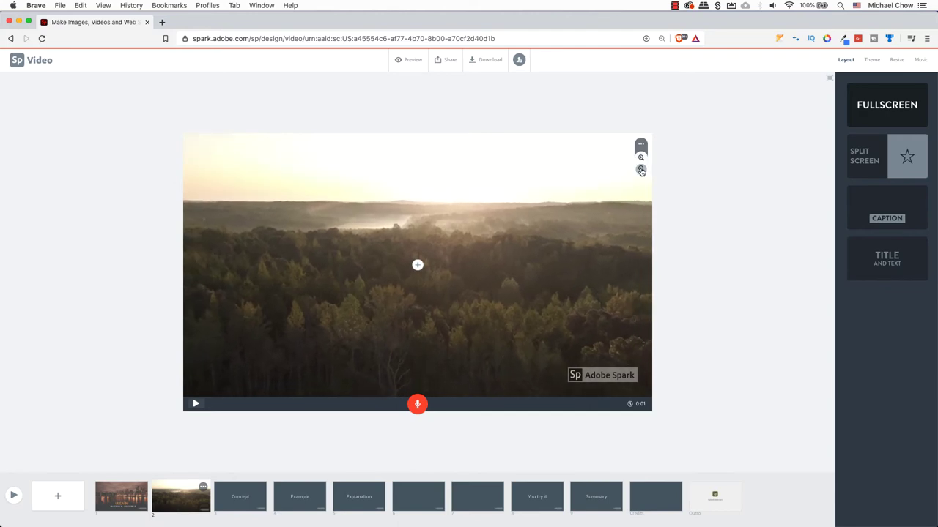
{"action": "left_click", "coordinate": [641, 170]}
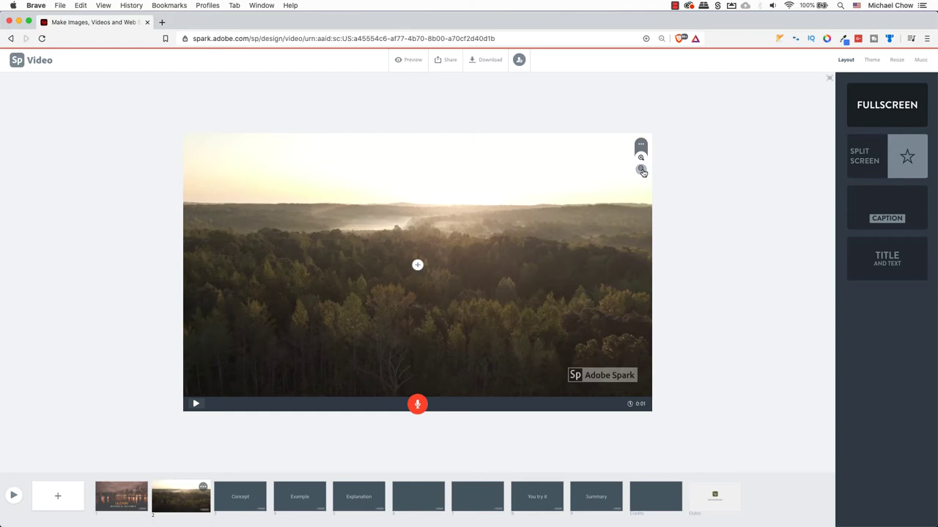
{"action": "left_click", "coordinate": [642, 171]}
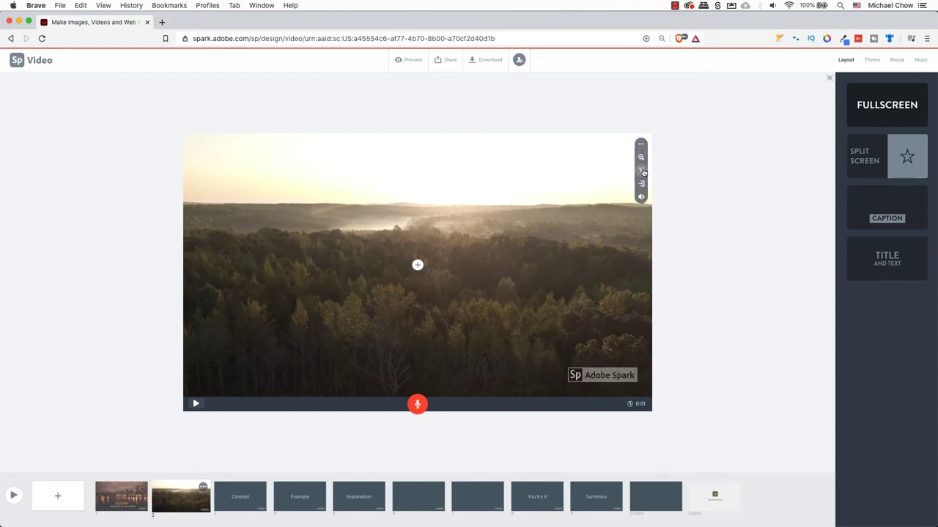
{"action": "left_click", "coordinate": [642, 171]}
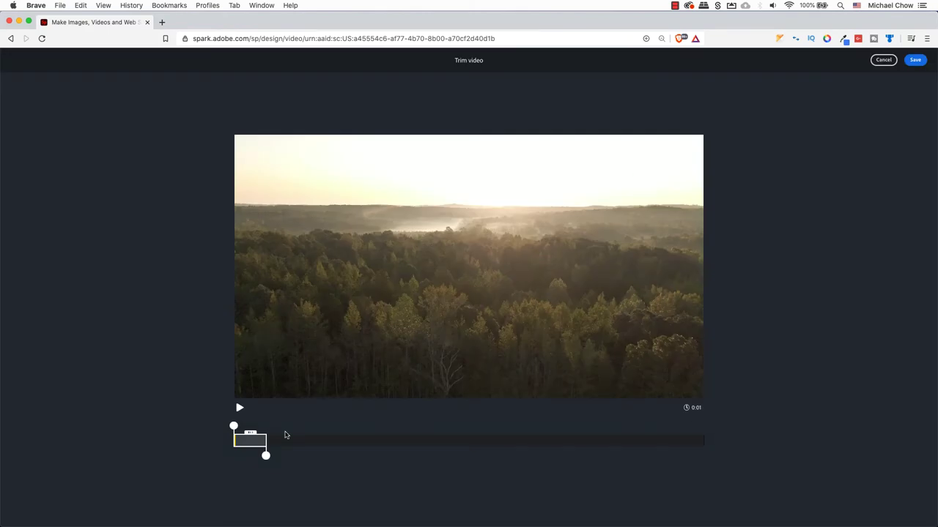
{"action": "left_click_drag", "start_coordinate": [266, 456], "coordinate": [366, 455]}
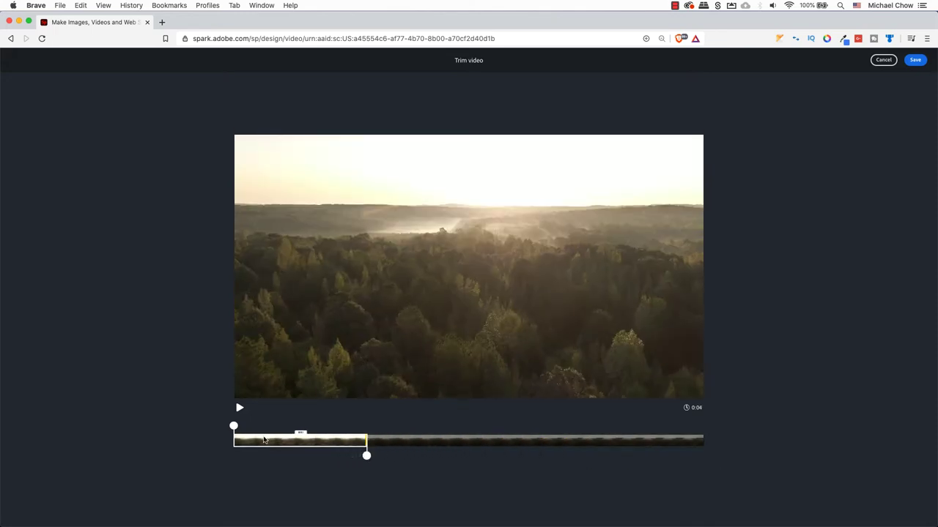
{"action": "left_click_drag", "start_coordinate": [299, 433], "coordinate": [409, 434]}
{"action": "left_click_drag", "start_coordinate": [342, 427], "coordinate": [326, 427]}
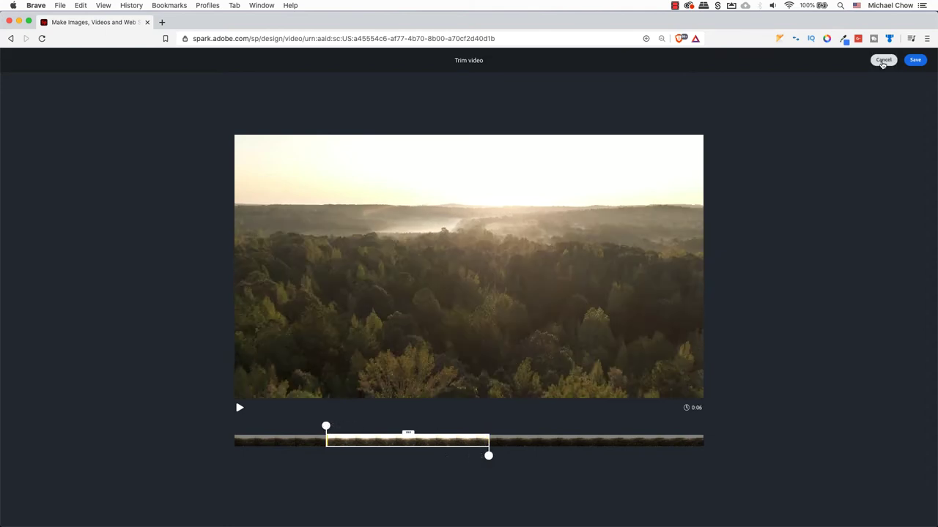
{"action": "left_click", "coordinate": [882, 59]}
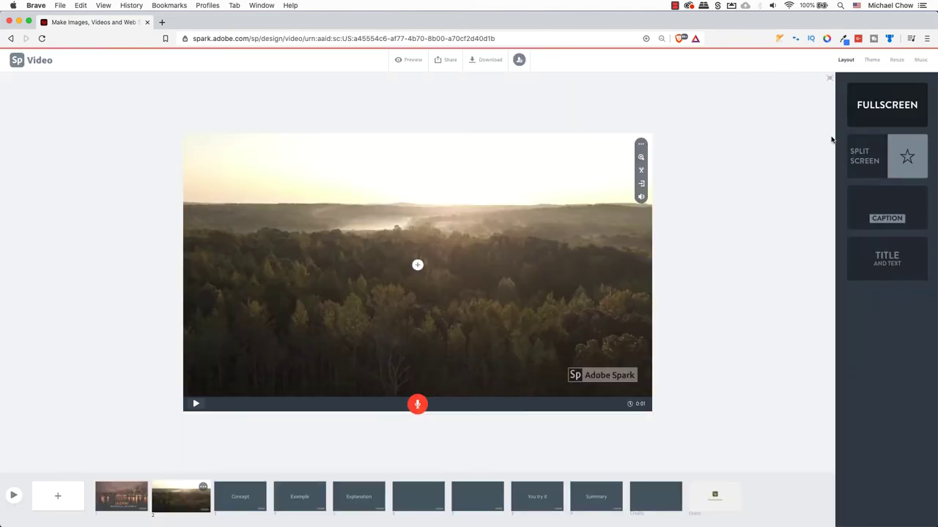
Try the mute and louder sound settings for the forest video clip
{"action": "left_click", "coordinate": [641, 199]}
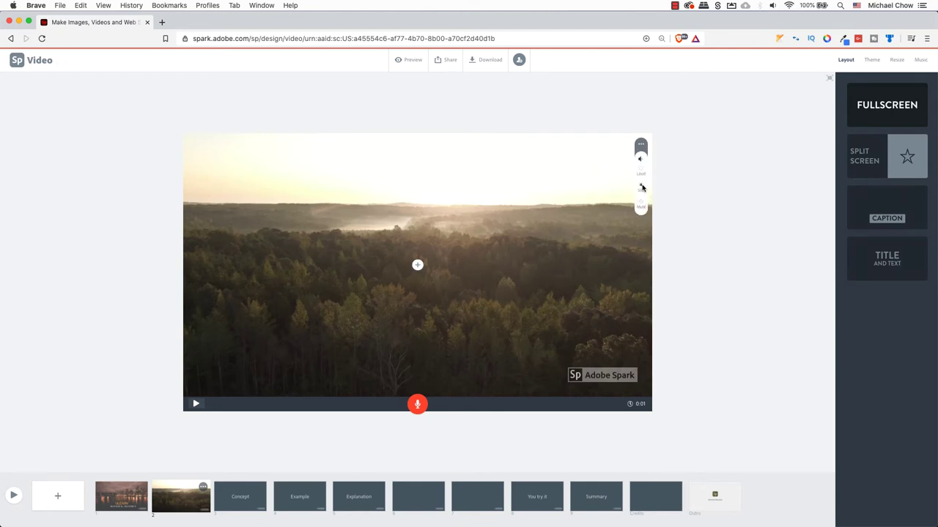
{"action": "left_click", "coordinate": [641, 205]}
{"action": "left_click", "coordinate": [642, 173]}
{"action": "mouse_move", "coordinate": [642, 173]}
{"action": "left_mouse_down"}
{"action": "mouse_move", "coordinate": [642, 205]}
{"action": "mouse_move", "coordinate": [644, 181]}
{"action": "left_mouse_up"}
Add the text "We have to dare to be ourselves, however frightening or strange that may prove to be." May Sarton" over the forest clip
{"action": "left_click", "coordinate": [418, 268]}
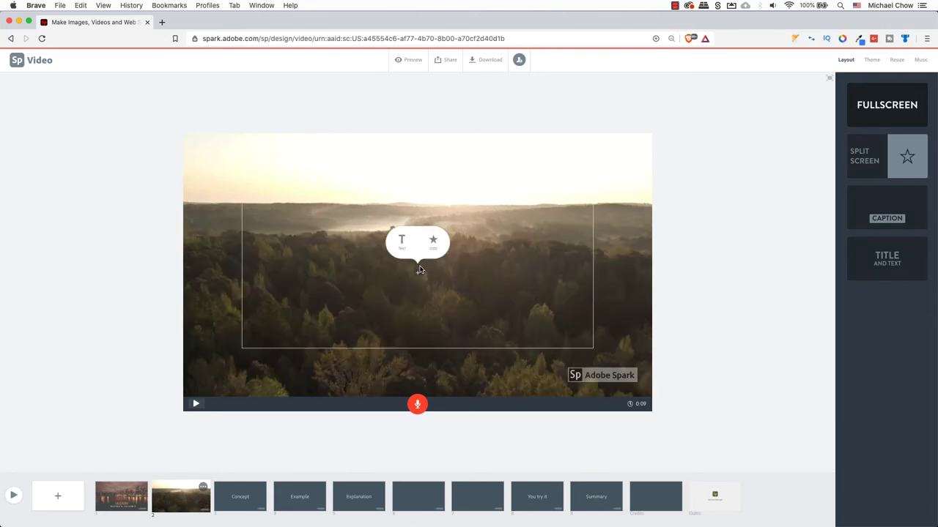
{"action": "left_click", "coordinate": [402, 240]}
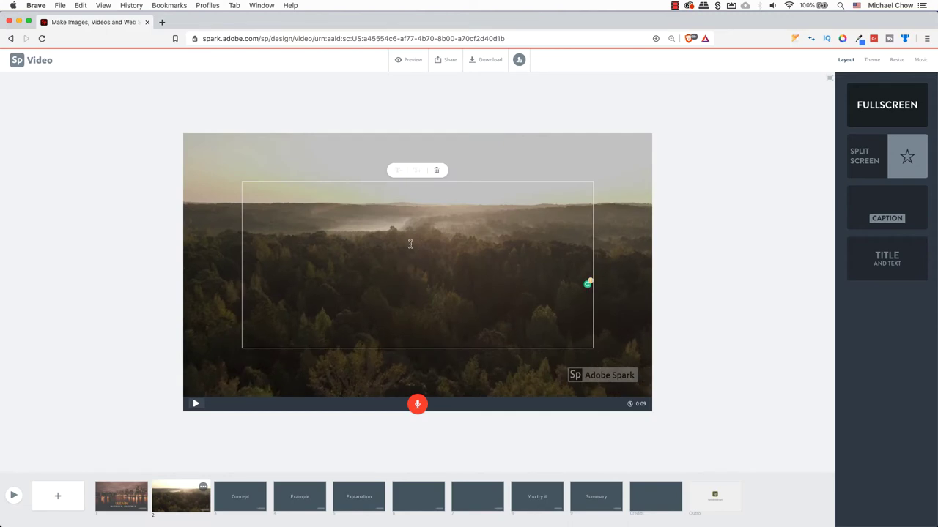
{"action": "type", "text": "We have to dare to be ourselves, however frightening or strange that may prove to be.\" May Sarton"}
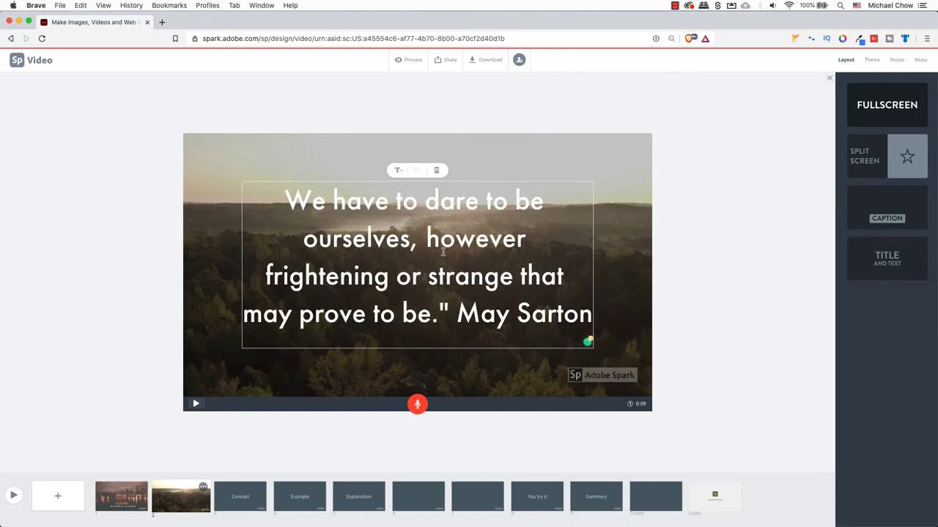
Reduce the text size of the whole quote until it fits on two lines
{"action": "key", "text": "super+a"}
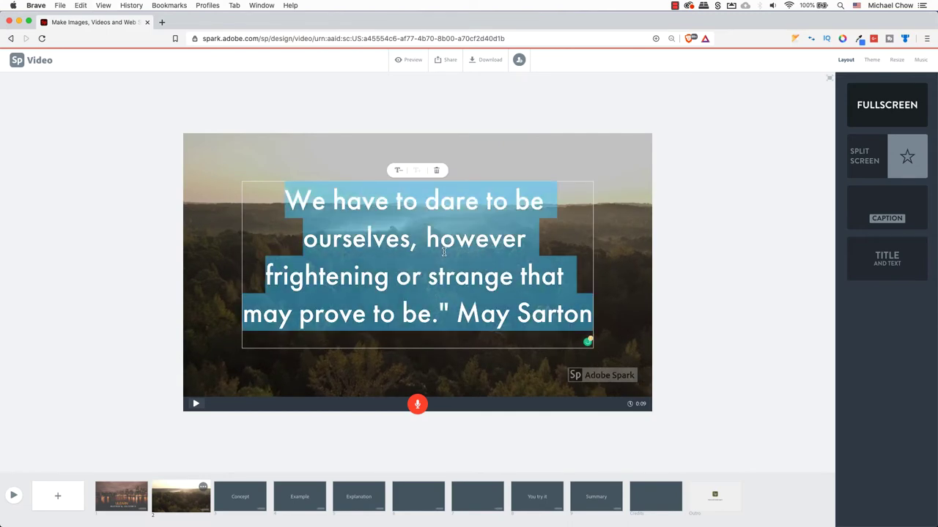
{"action": "left_click", "coordinate": [397, 170]}
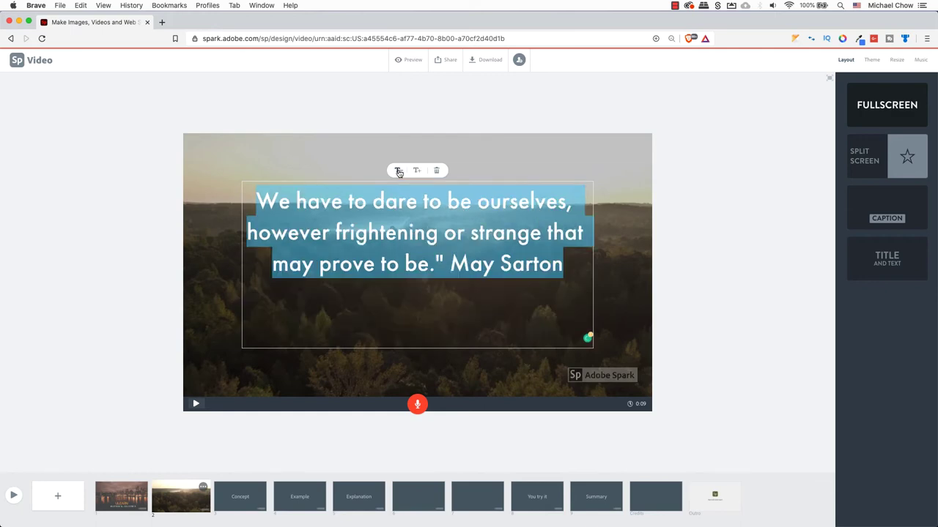
{"action": "left_click", "coordinate": [398, 171]}
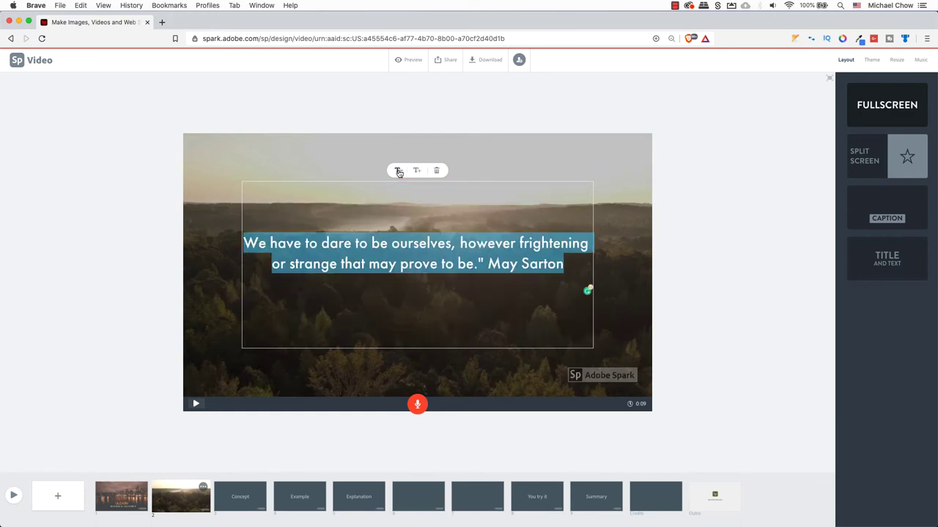
Move the May Sarton attribution to its own line, preceded by "~", and finish editing the quote
{"action": "left_click", "coordinate": [488, 265]}
{"action": "key", "text": "BackSpace"}
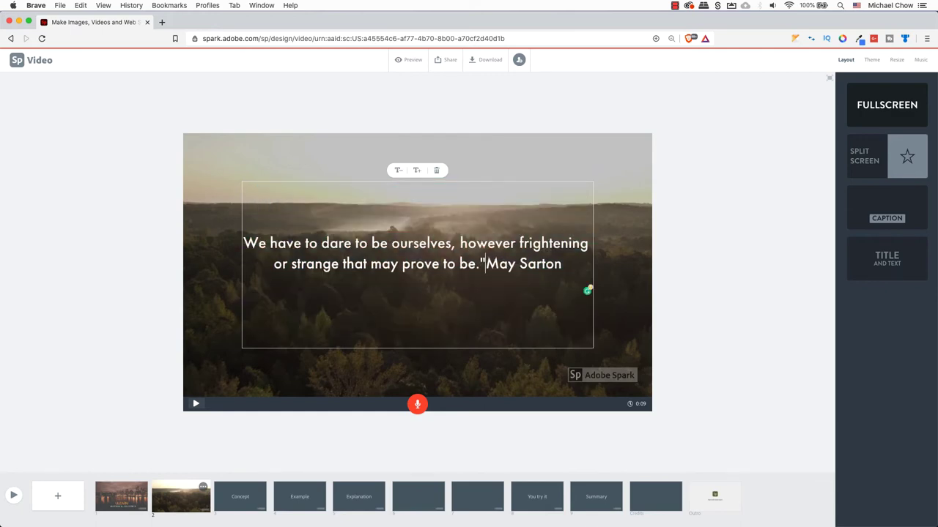
{"action": "key", "text": "Return"}
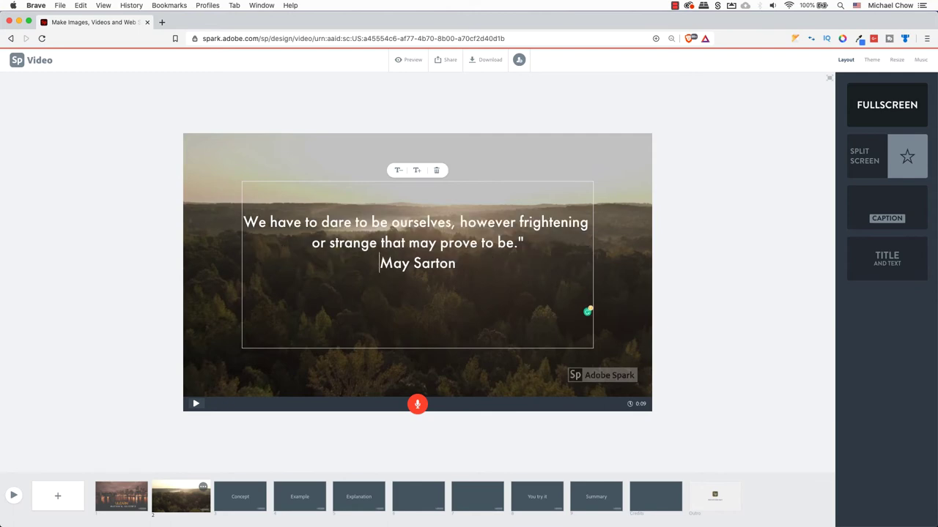
{"action": "type", "text": "~"}
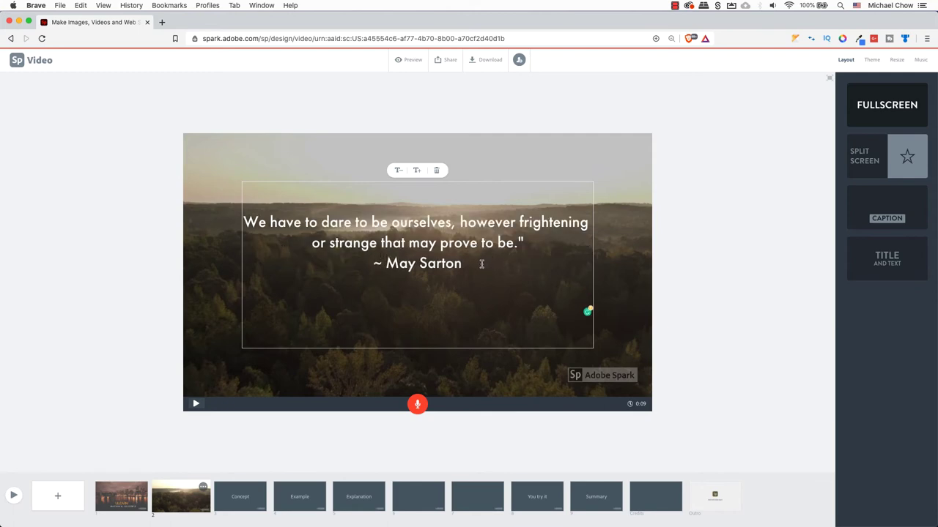
{"action": "left_click", "coordinate": [594, 254]}
Move the quote to the slide's lower edge, try the centre and right positions, and leave it at the lower left
{"action": "left_click_drag", "start_coordinate": [469, 258], "coordinate": [427, 357]}
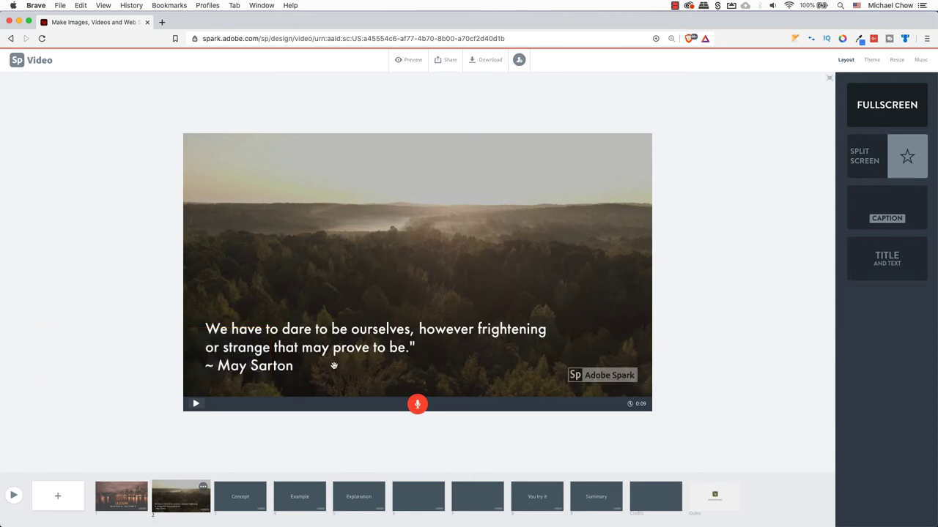
{"action": "left_click_drag", "start_coordinate": [325, 354], "coordinate": [375, 334]}
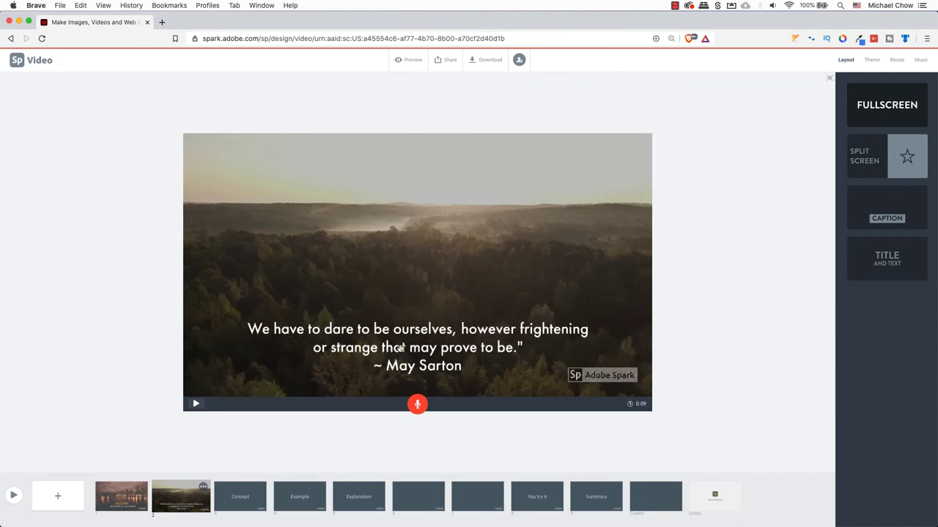
{"action": "left_click_drag", "start_coordinate": [449, 353], "coordinate": [524, 344]}
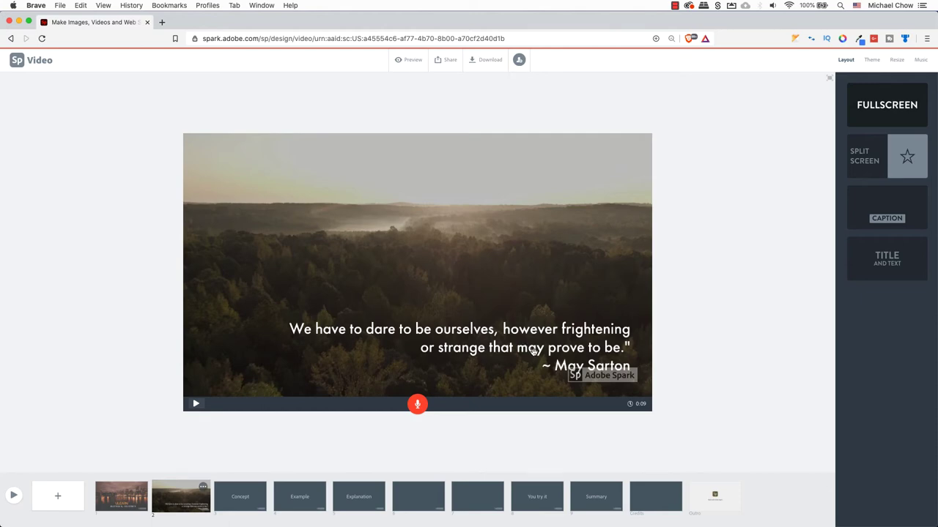
{"action": "left_click_drag", "start_coordinate": [534, 352], "coordinate": [435, 354]}
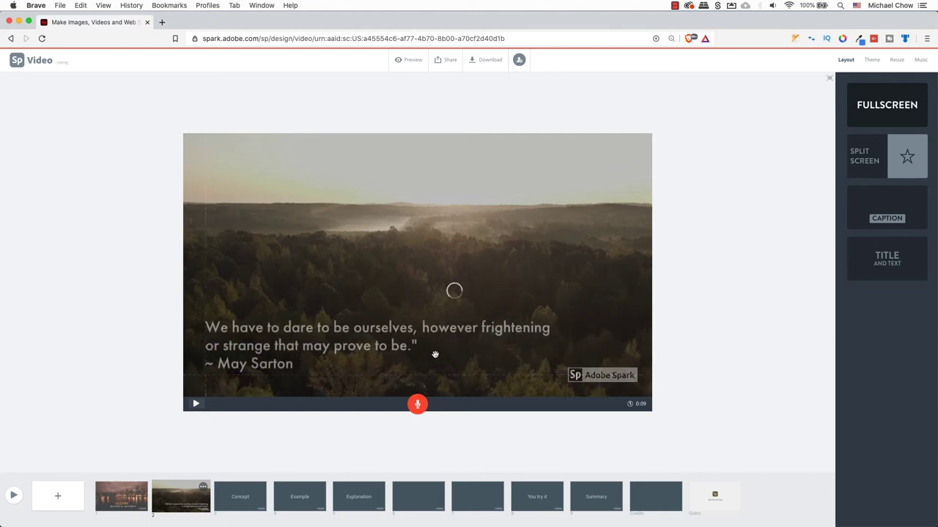
Record a voice narration over the forest slide and play it back
{"action": "left_click", "coordinate": [417, 404]}
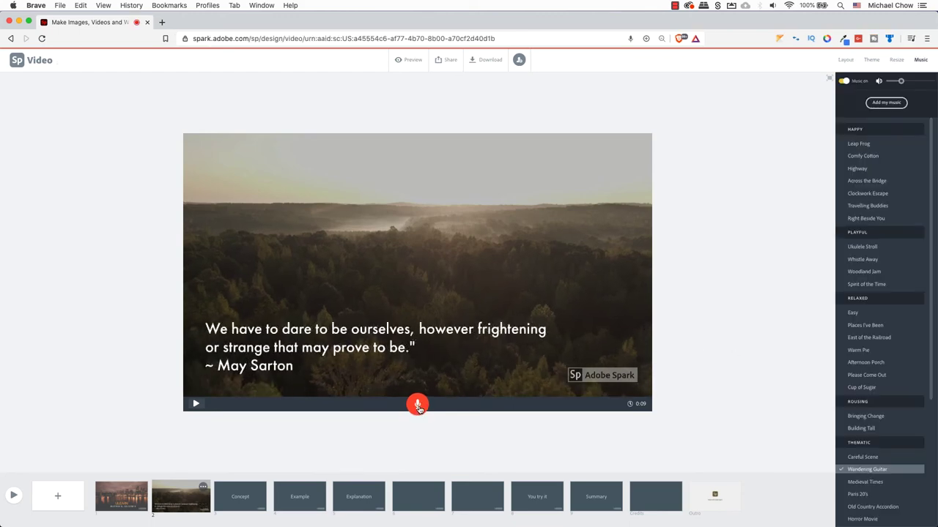
{"action": "left_click", "coordinate": [418, 405]}
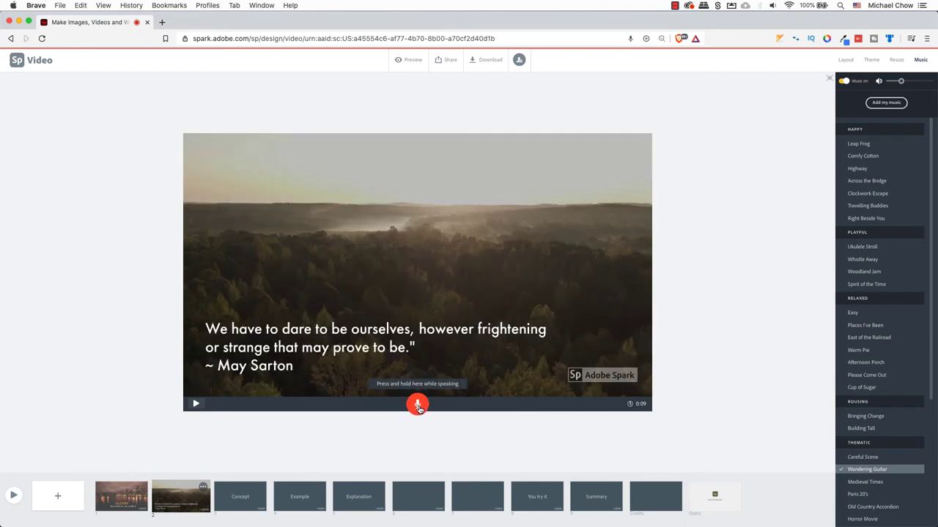
{"action": "left_click", "coordinate": [417, 404]}
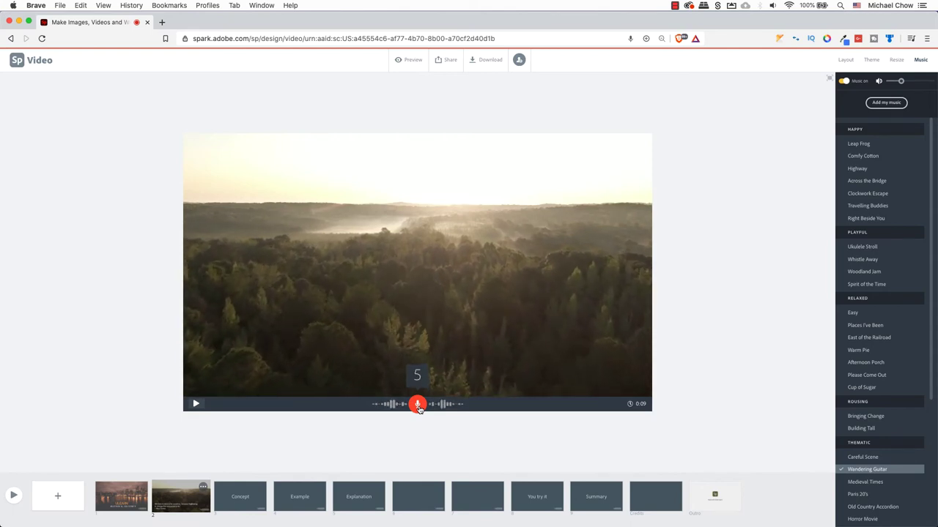
{"action": "left_click_drag", "start_coordinate": [418, 408], "coordinate": [418, 408]}
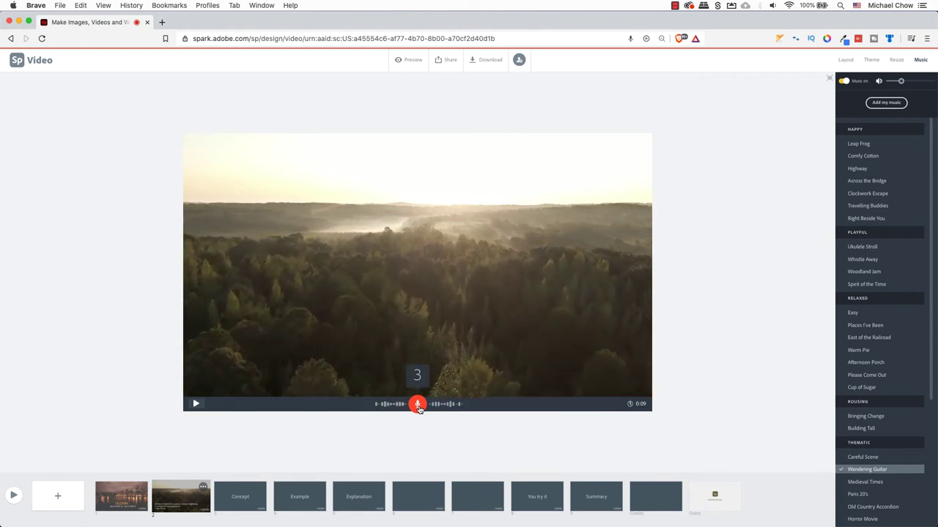
{"action": "left_click_drag", "start_coordinate": [419, 409], "coordinate": [419, 409]}
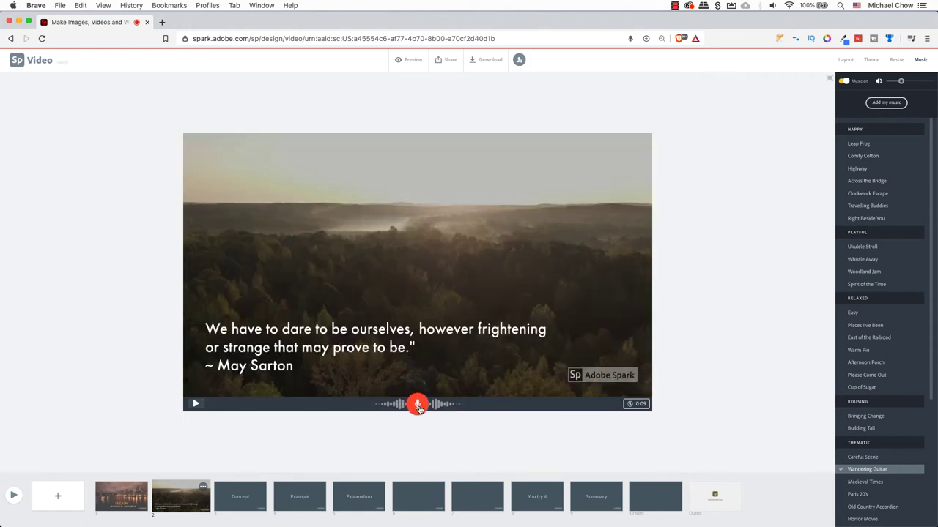
{"action": "left_click", "coordinate": [195, 405]}
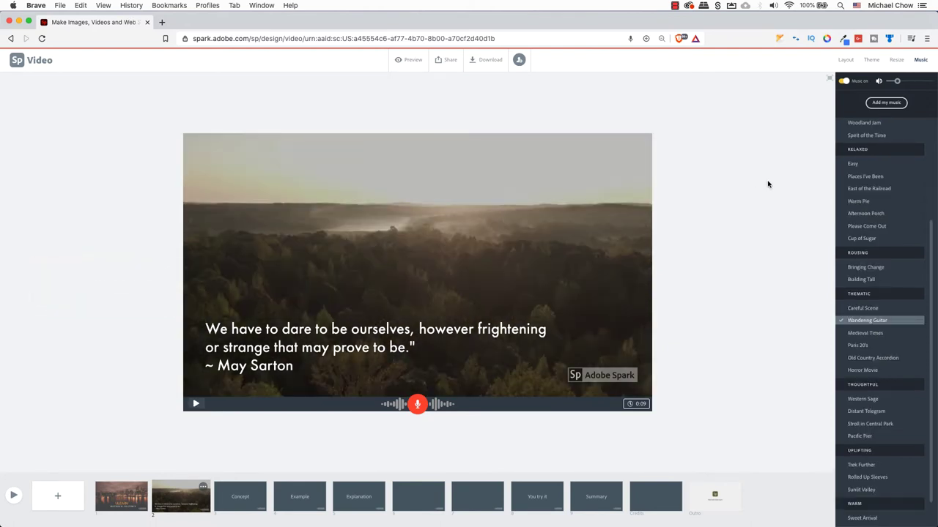
Try the background music's on/off and volume controls, leaving the music off
{"action": "left_click", "coordinate": [843, 81]}
{"action": "left_click", "coordinate": [844, 81]}
{"action": "mouse_move", "coordinate": [890, 82]}
{"action": "left_mouse_down"}
{"action": "mouse_move", "coordinate": [907, 85]}
{"action": "mouse_move", "coordinate": [885, 87]}
{"action": "left_mouse_up"}
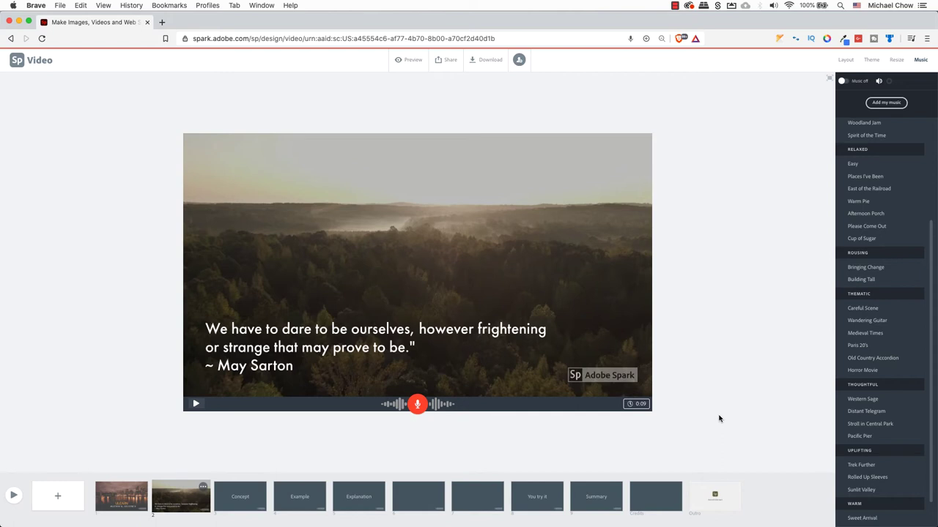
Remove the recorded narration from the forest quote slide
{"action": "left_click", "coordinate": [637, 407]}
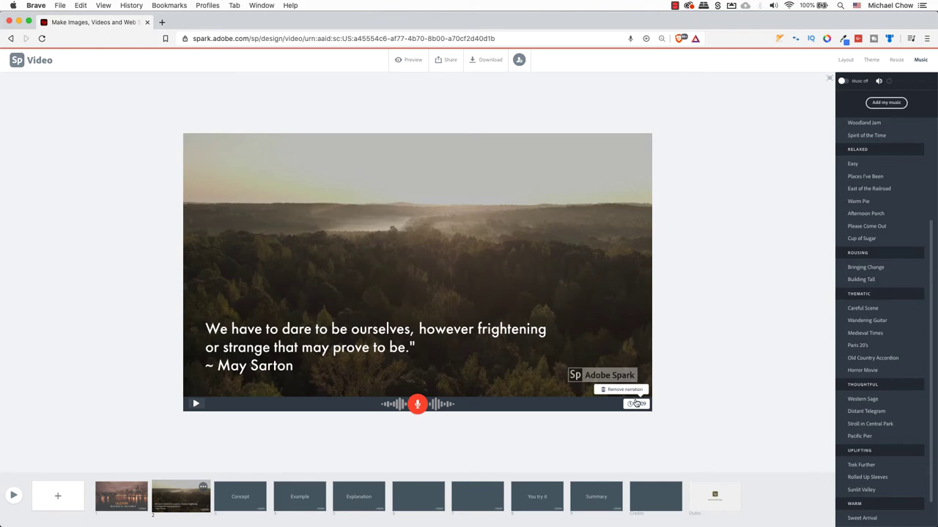
{"action": "left_click", "coordinate": [624, 389]}
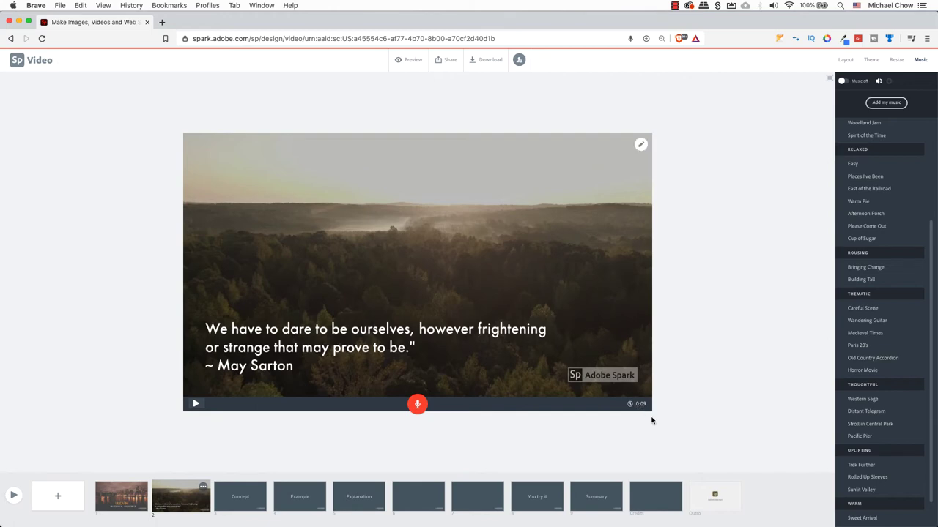
Delete the blank sixth slide, directly after the Explanation slide
{"action": "left_click", "coordinate": [428, 499]}
{"action": "left_click", "coordinate": [440, 489]}
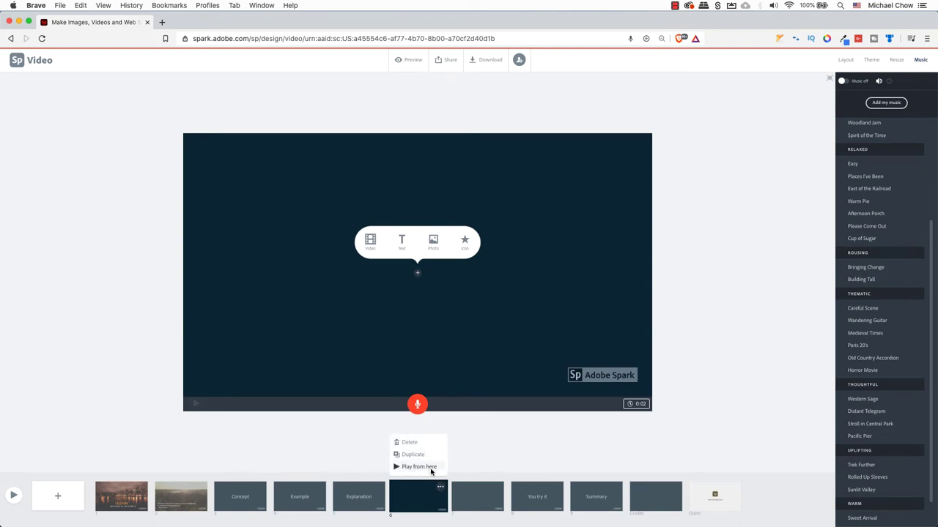
{"action": "left_click", "coordinate": [410, 442]}
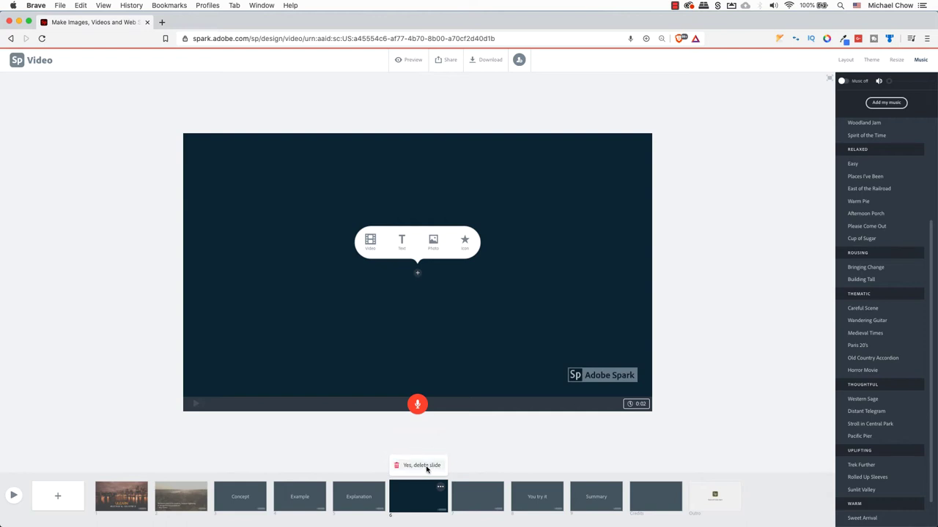
{"action": "left_click", "coordinate": [427, 466]}
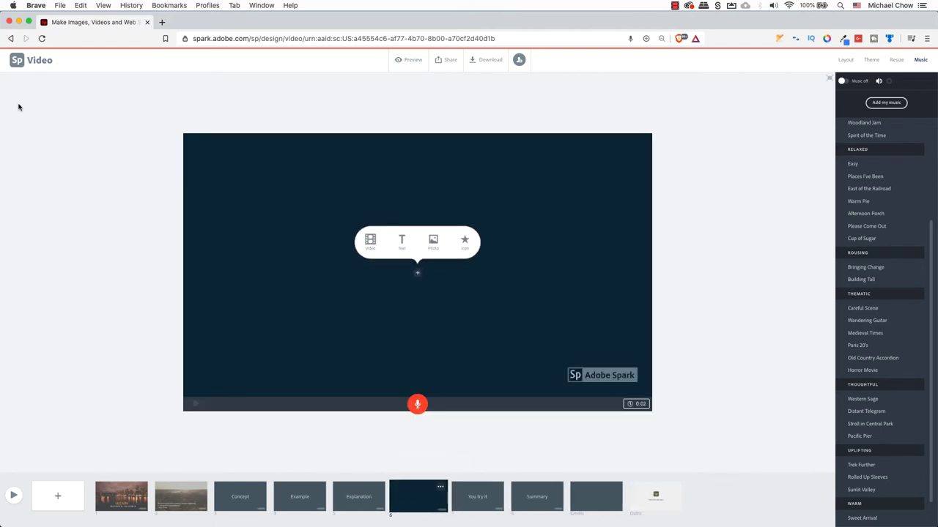
Try to undo the deletion of the blank slide
{"action": "left_click", "coordinate": [80, 6]}
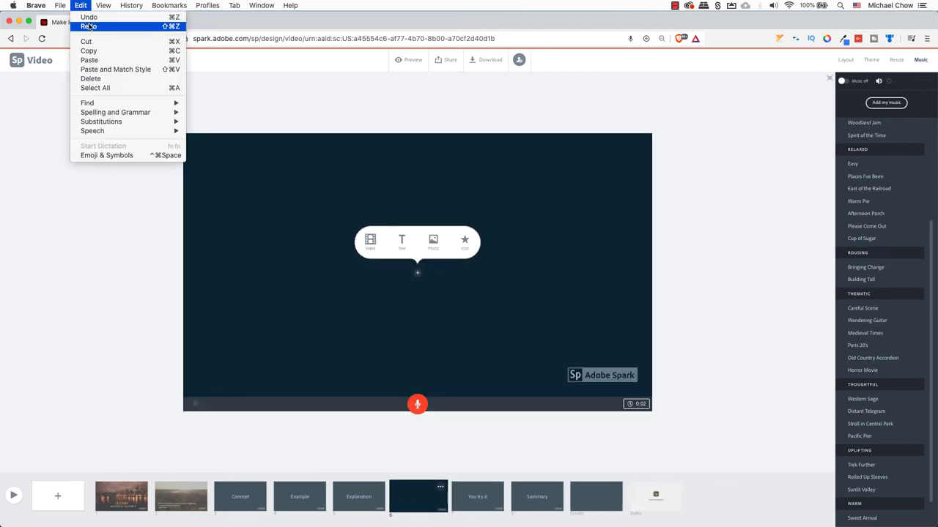
{"action": "left_click", "coordinate": [89, 17]}
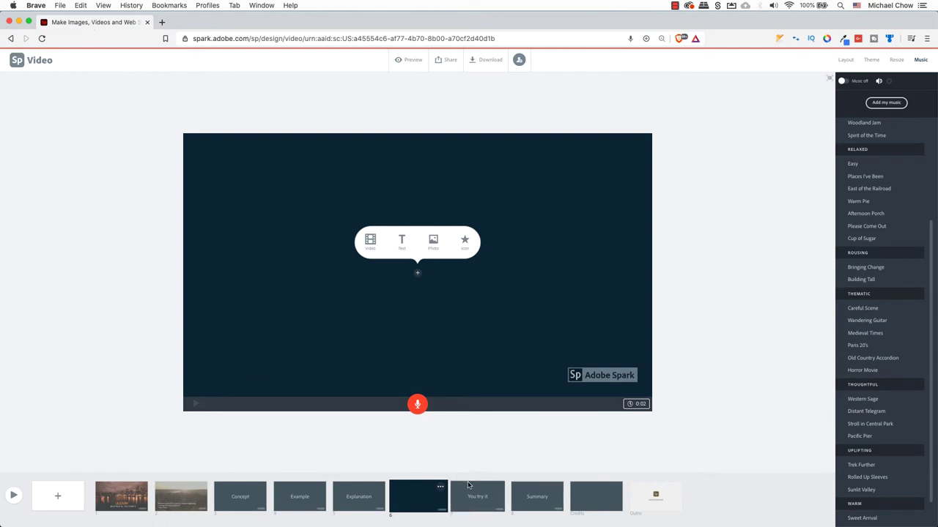
Duplicate the blank sixth slide and add two new blank slides directly after the Example slide
{"action": "left_click", "coordinate": [441, 489]}
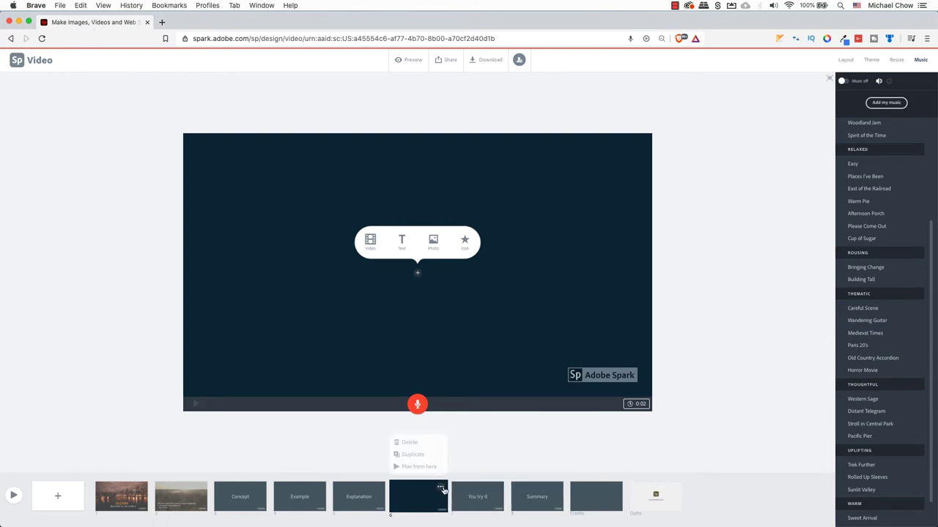
{"action": "left_click", "coordinate": [412, 455]}
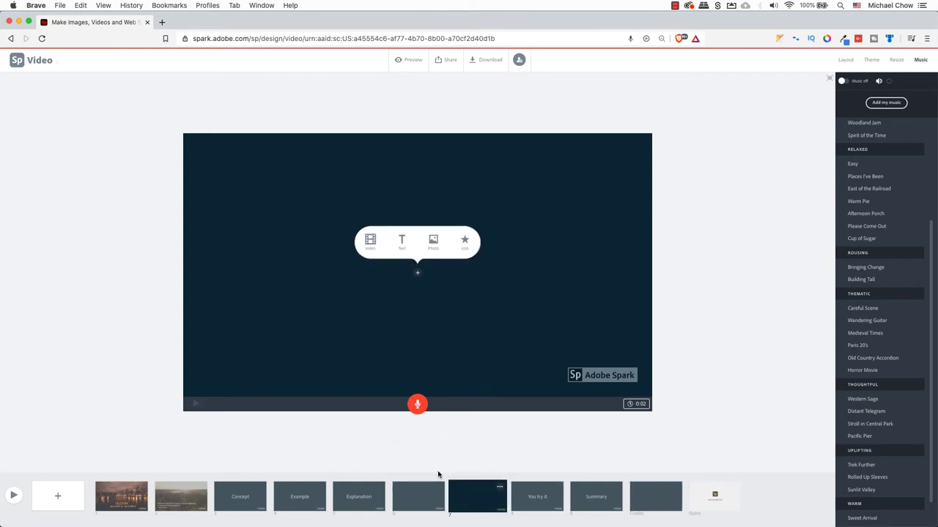
{"action": "left_click", "coordinate": [299, 496]}
{"action": "left_click", "coordinate": [60, 498]}
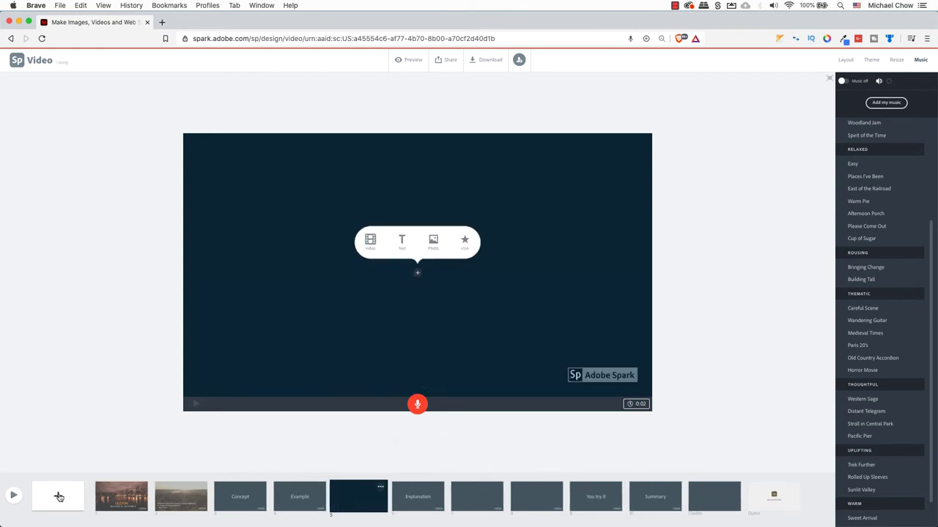
{"action": "left_click", "coordinate": [59, 497]}
Try moving the forest quote slide to fifth place and return it to second place
{"action": "left_click_drag", "start_coordinate": [181, 497], "coordinate": [377, 502]}
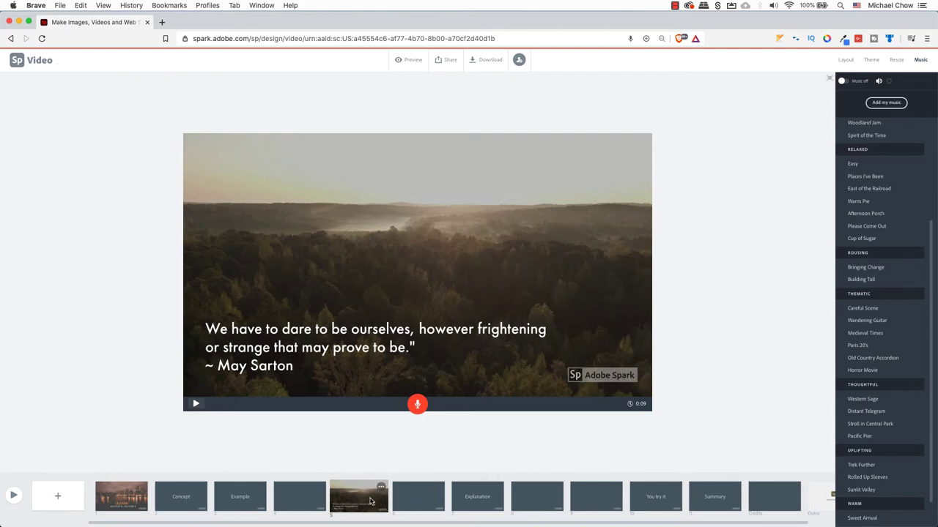
{"action": "left_click_drag", "start_coordinate": [371, 501], "coordinate": [215, 497]}
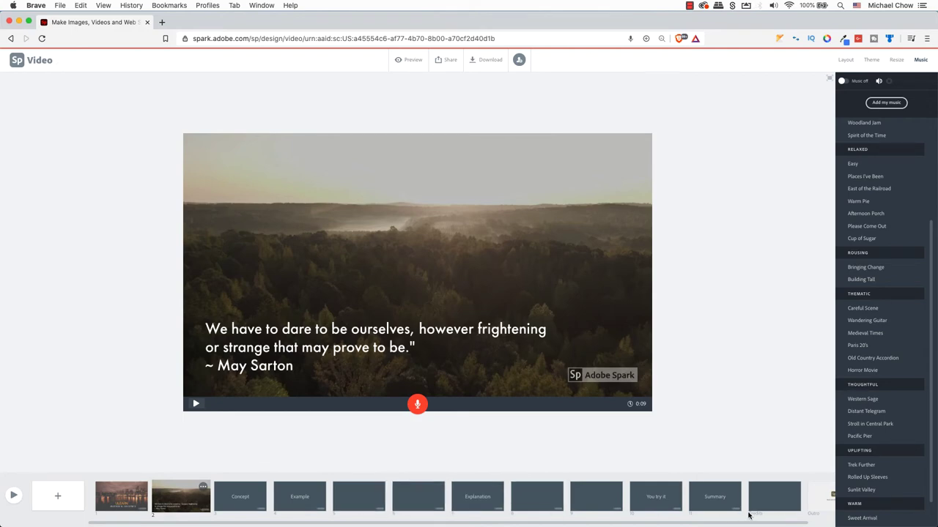
Fill in the Credits slide with "ulearn.tech" and, under Created With Work By, the names of the Unsplash and Pexels (Forest) contributors
{"action": "left_click", "coordinate": [769, 502]}
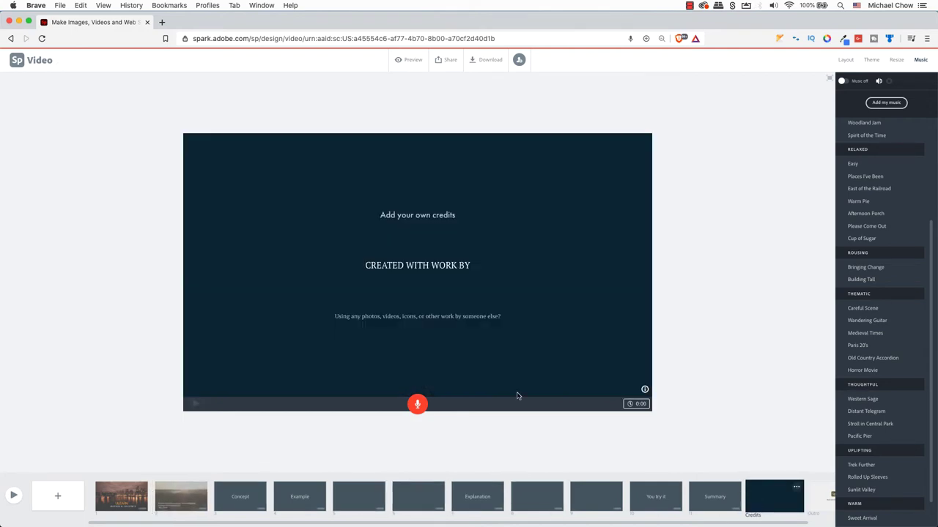
{"action": "left_click", "coordinate": [422, 215]}
{"action": "type", "text": "ulearn.tech"}
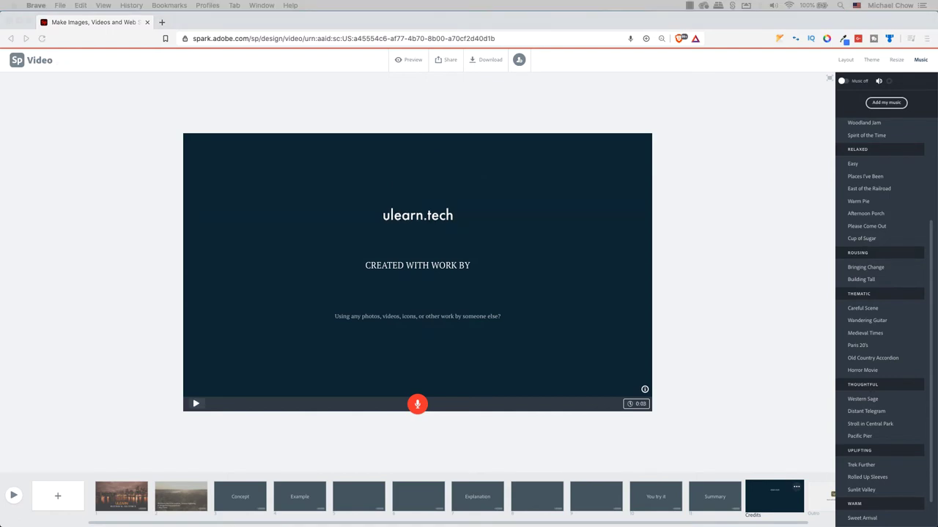
{"action": "left_click", "coordinate": [421, 266]}
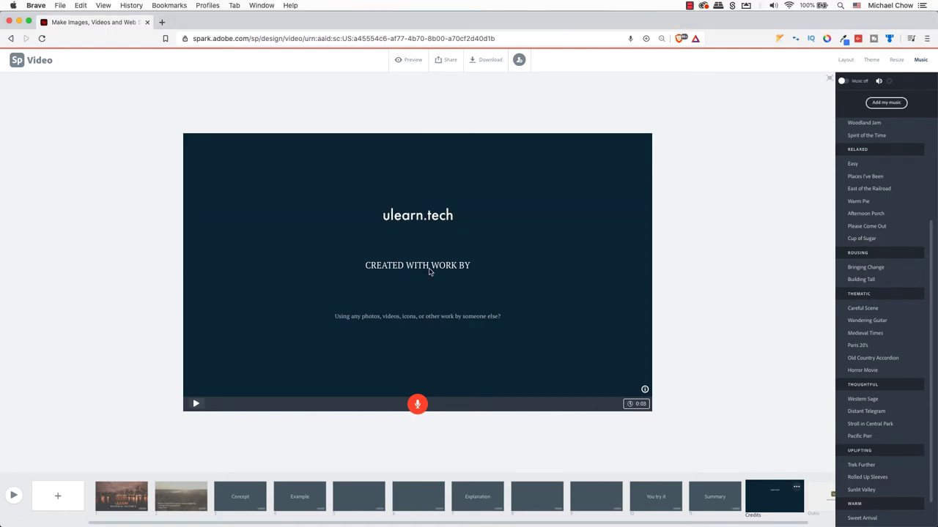
{"action": "left_click", "coordinate": [427, 286]}
{"action": "type", "text": "Unsplash: Ferdinand Stohr Pexels: Ruvim Miksanskiy (Forest)"}
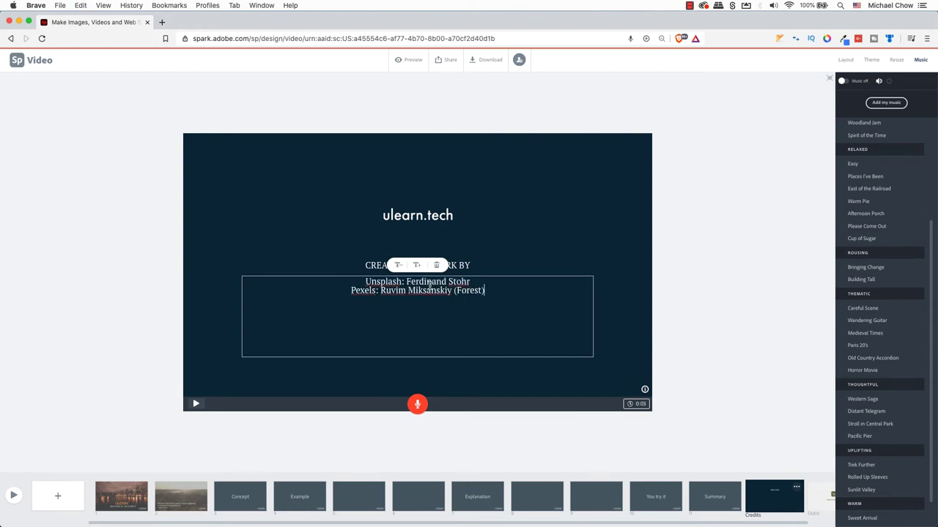
Try decreasing and increasing the text size of the contributor names on the Credits slide
{"action": "left_click_drag", "start_coordinate": [496, 293], "coordinate": [328, 278]}
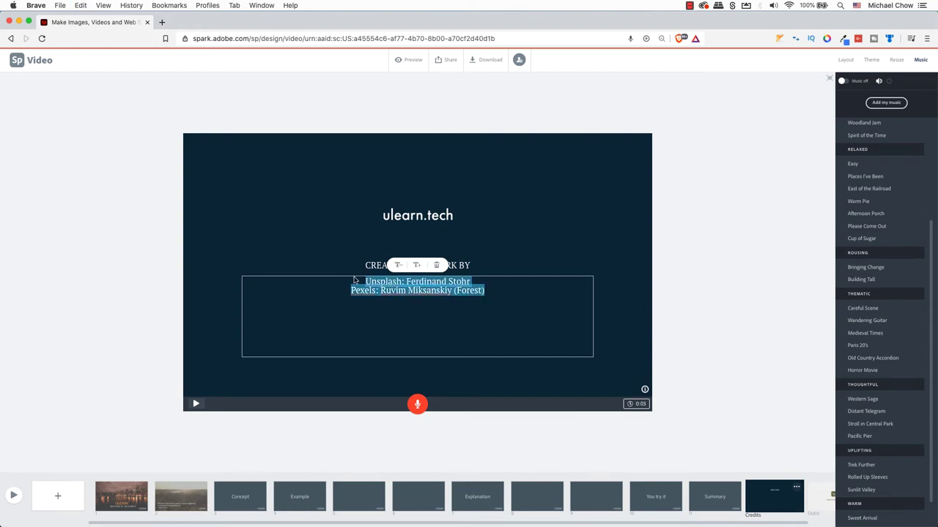
{"action": "left_click", "coordinate": [403, 267]}
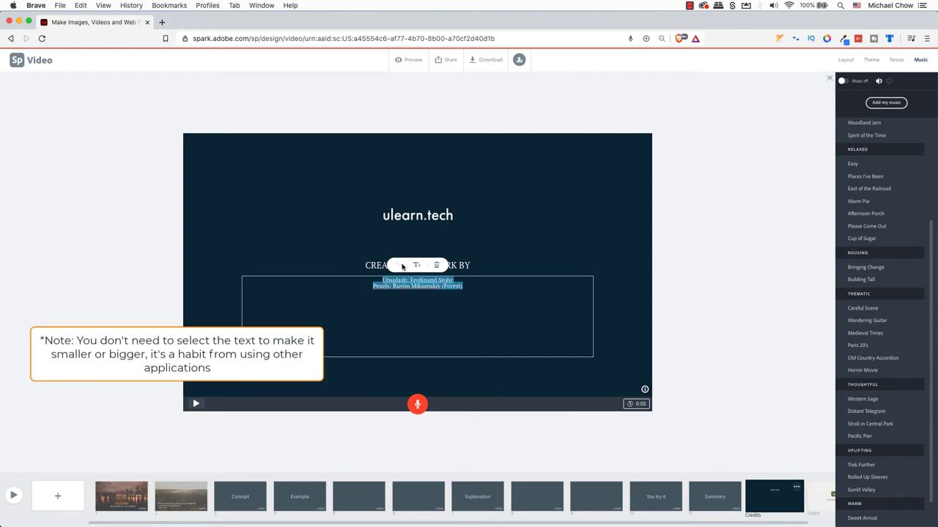
{"action": "left_click", "coordinate": [417, 266]}
{"action": "left_click", "coordinate": [714, 282]}
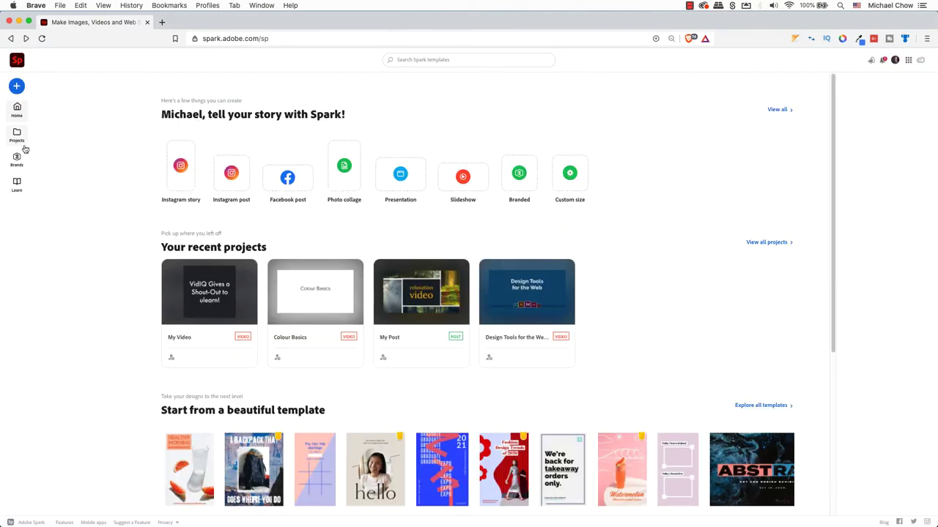
Create a new video project titled "YouTube Trailer" from the Show and Tell template and dismiss the quick tips
{"action": "left_click", "coordinate": [16, 87]}
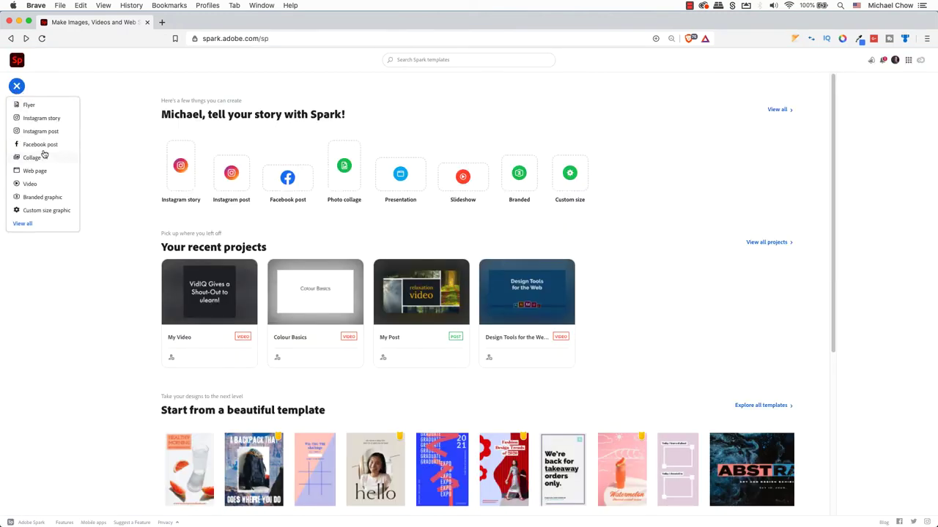
{"action": "left_click", "coordinate": [32, 185]}
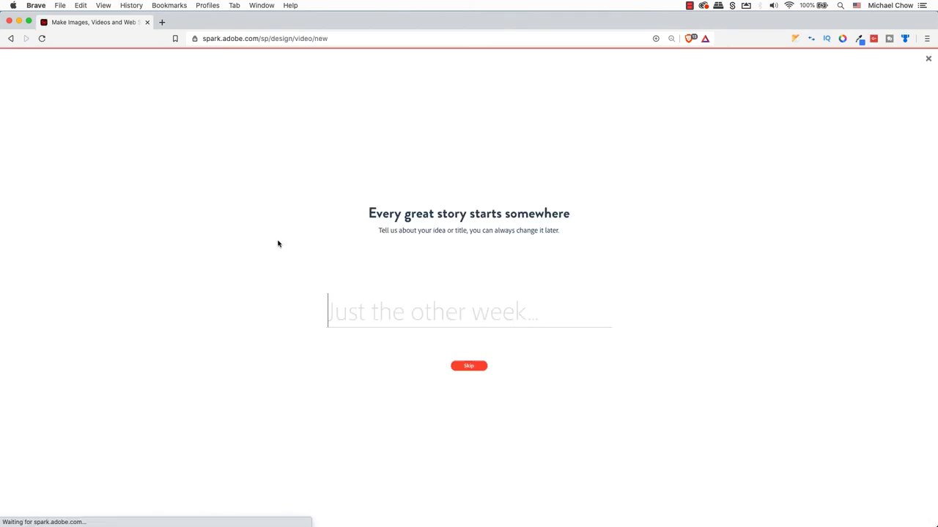
{"action": "type", "text": "YouTube Trailer"}
{"action": "left_click", "coordinate": [473, 371]}
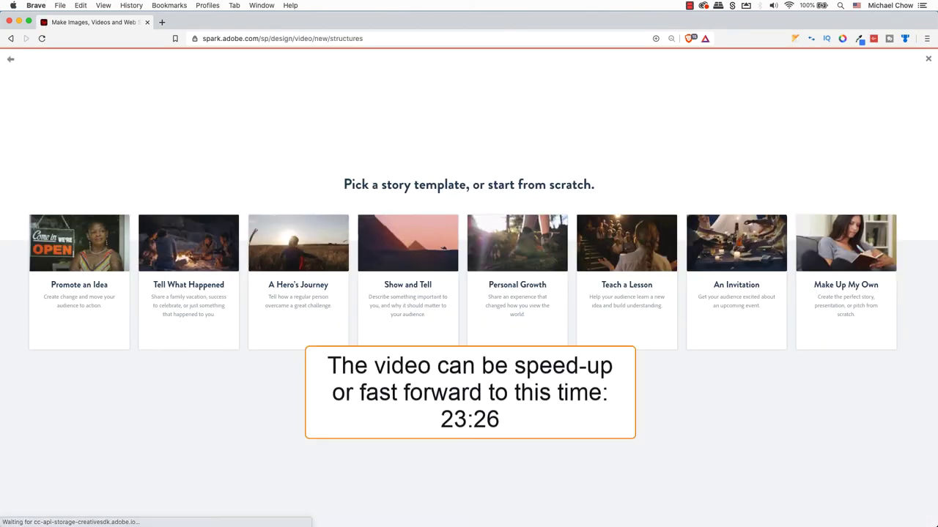
{"action": "left_click", "coordinate": [415, 336]}
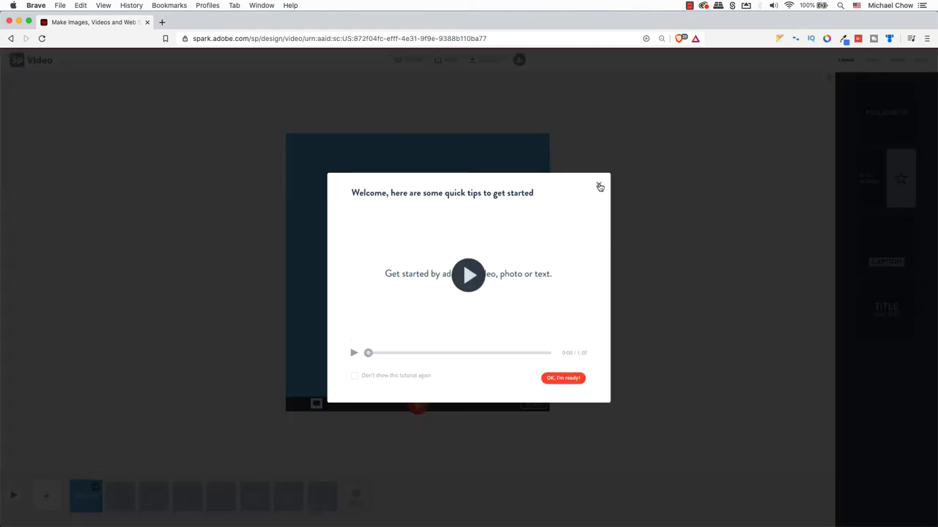
{"action": "left_click", "coordinate": [599, 187]}
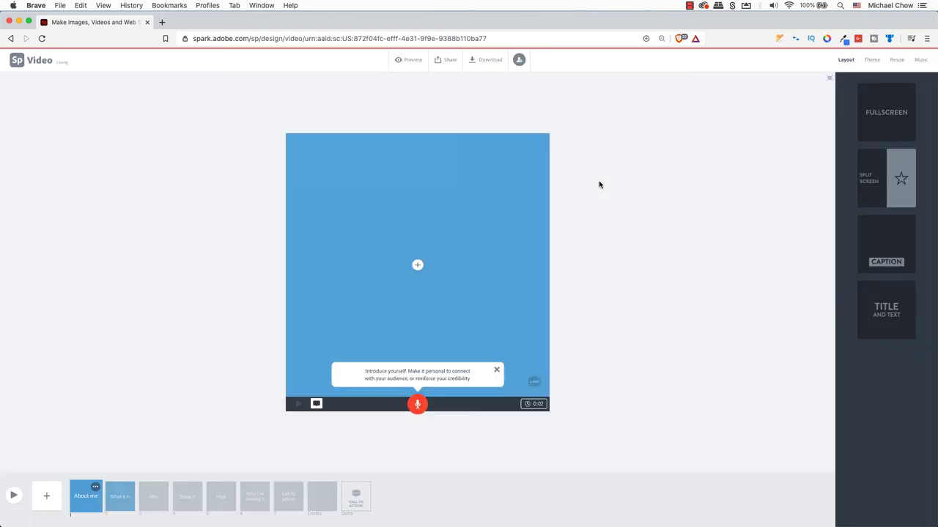
Resize the video to Widescreen and apply the Noir theme in its third, dark navy colour variation
{"action": "left_click", "coordinate": [895, 60]}
{"action": "left_click", "coordinate": [876, 108]}
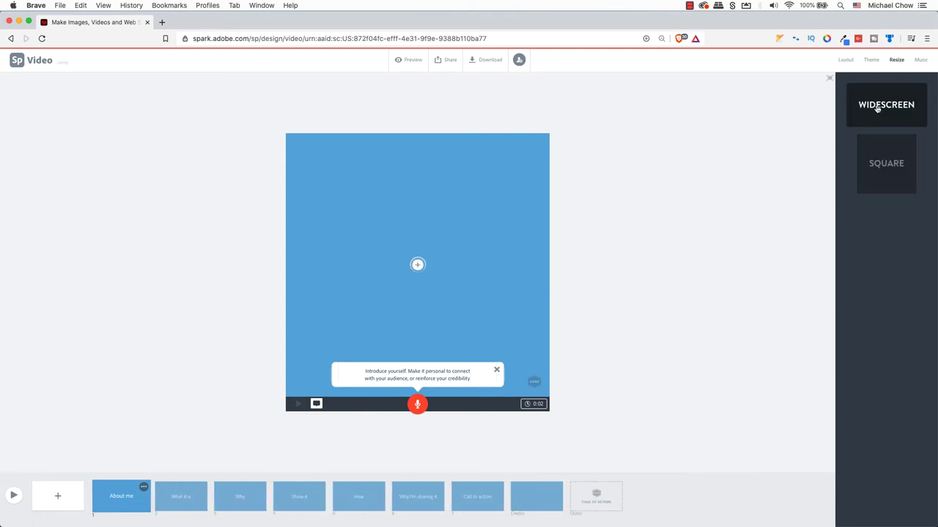
{"action": "left_click", "coordinate": [871, 60]}
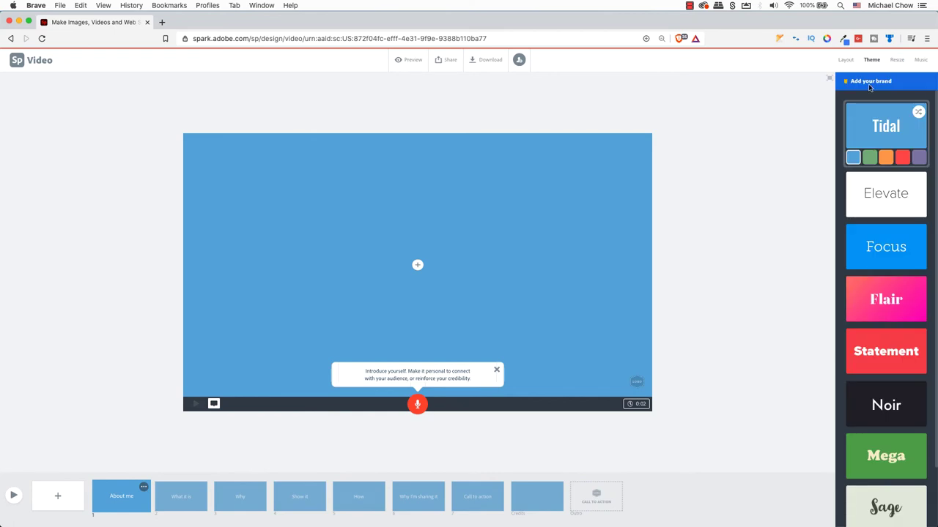
{"action": "left_click", "coordinate": [889, 410]}
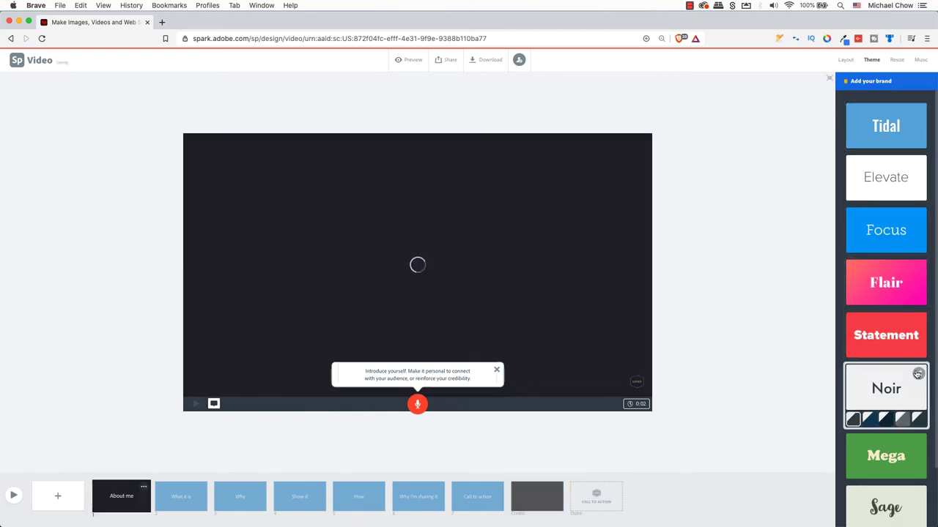
{"action": "left_click", "coordinate": [885, 420]}
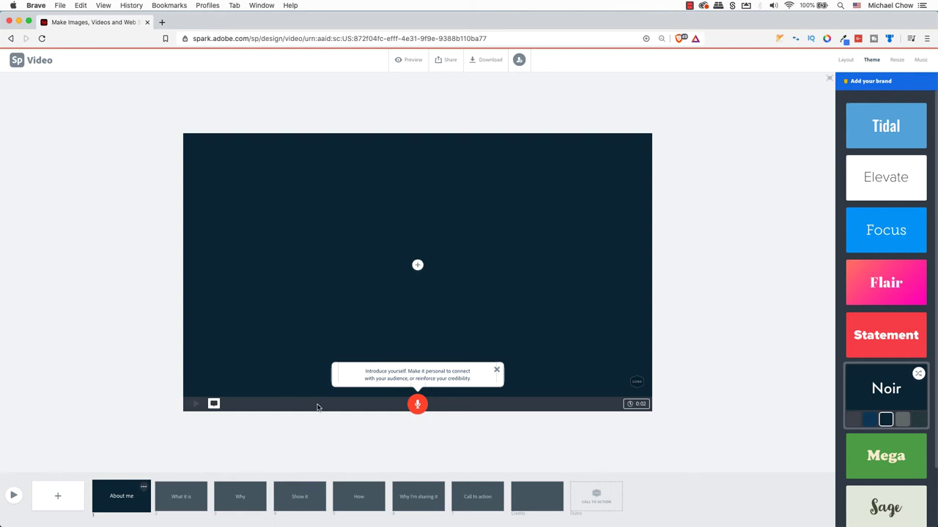
Add the photo cover-Youtube-Trailer.png from the YouTube Spark folder to the first slide, About me
{"action": "left_click", "coordinate": [418, 265]}
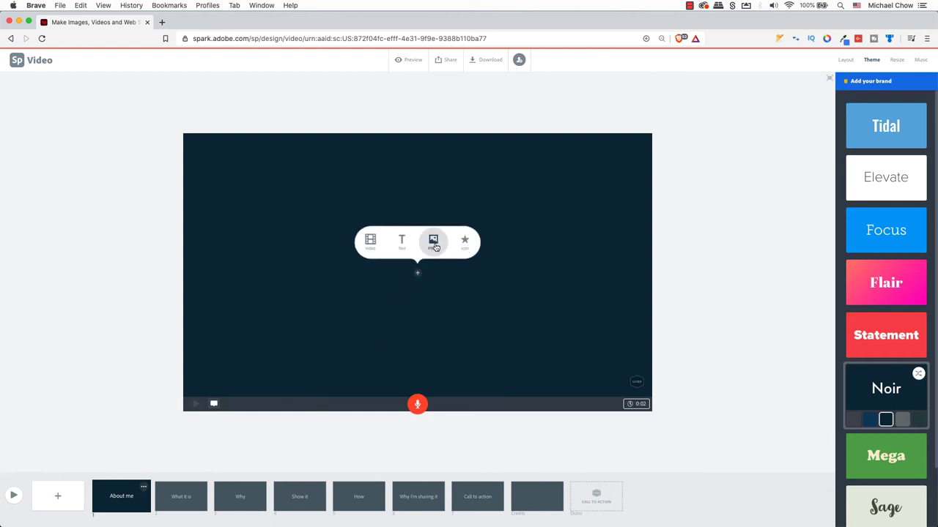
{"action": "left_click", "coordinate": [433, 242]}
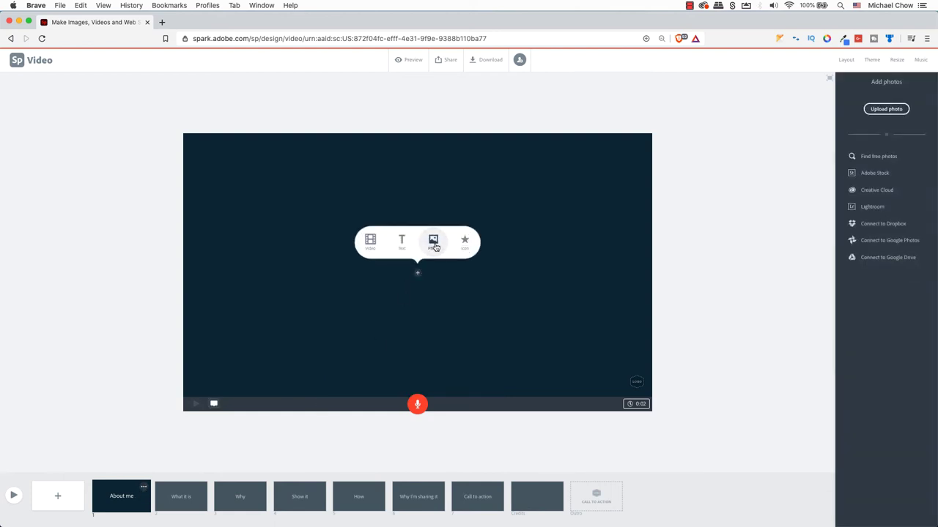
{"action": "left_click", "coordinate": [892, 112]}
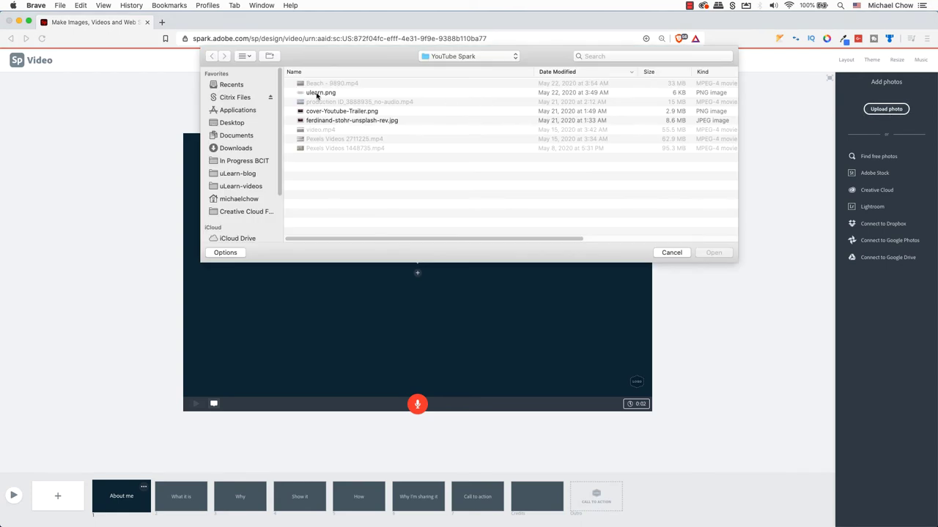
{"action": "left_click", "coordinate": [334, 112]}
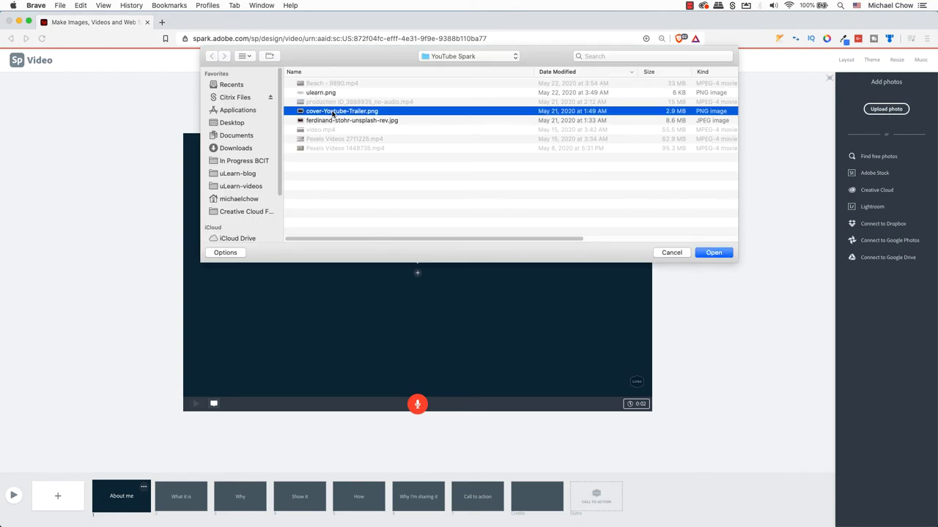
{"action": "left_click", "coordinate": [712, 254]}
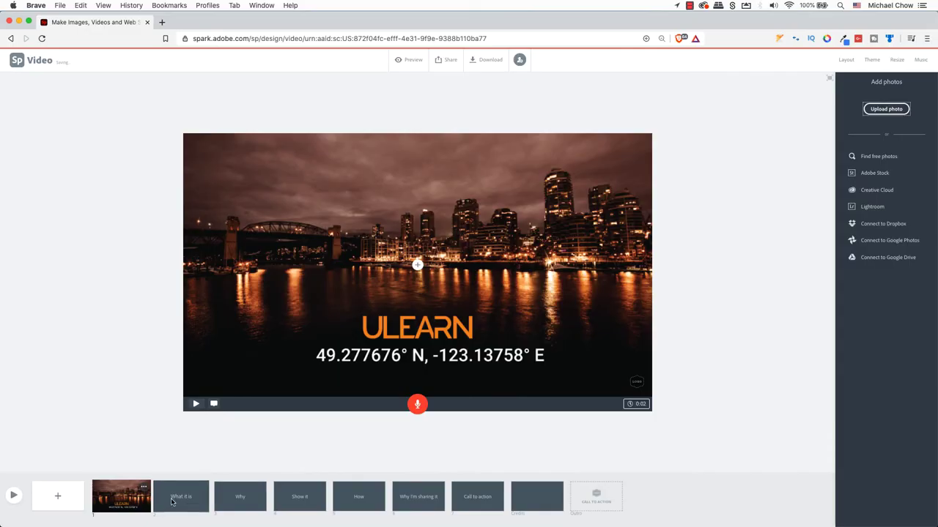
Add video.mp4 to the "What it is" slide, extending the clip selection to 9 seconds before saving it
{"action": "left_click", "coordinate": [186, 497]}
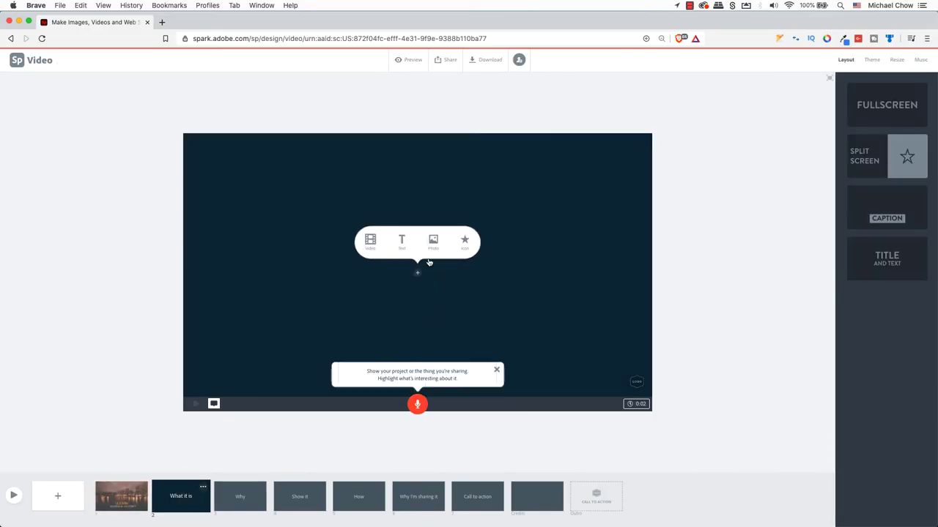
{"action": "left_click", "coordinate": [372, 246]}
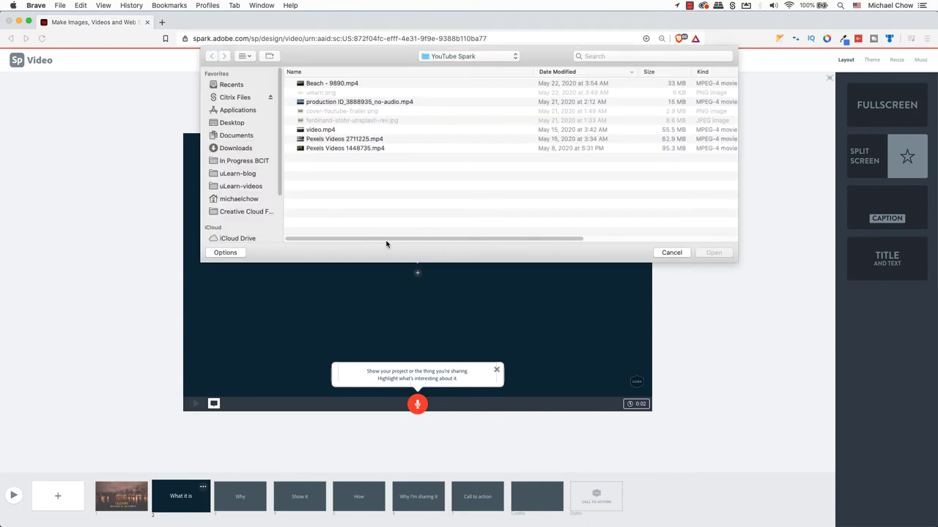
{"action": "left_click", "coordinate": [325, 134]}
{"action": "left_click", "coordinate": [707, 254]}
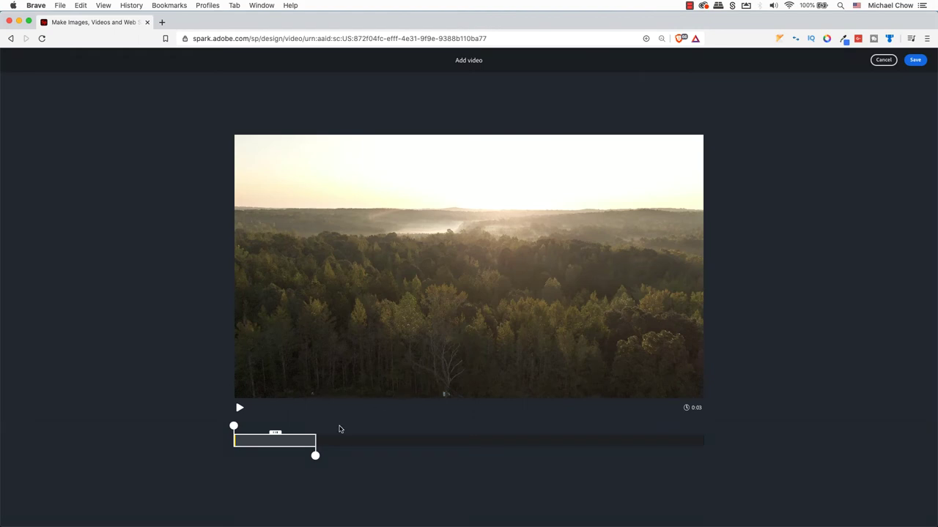
{"action": "left_click", "coordinate": [316, 456]}
{"action": "left_click_drag", "start_coordinate": [320, 456], "coordinate": [479, 457]}
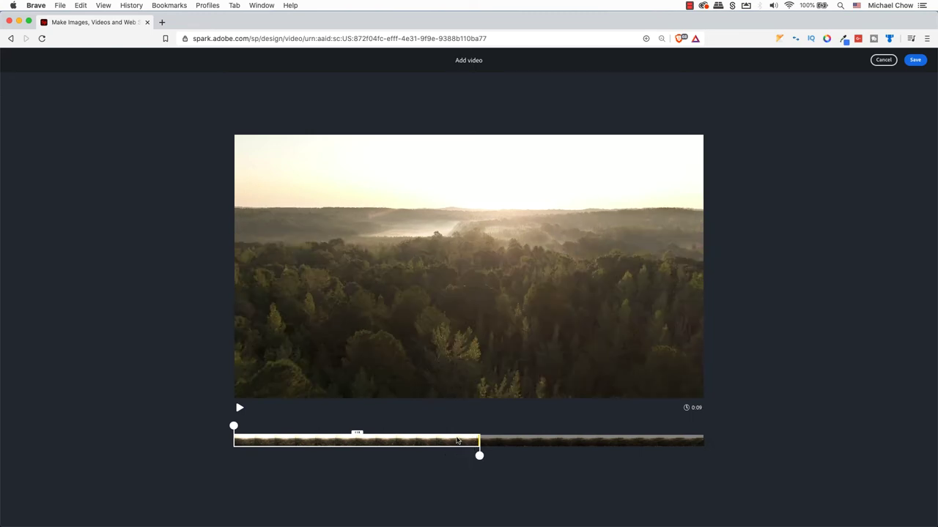
{"action": "left_click", "coordinate": [914, 60]}
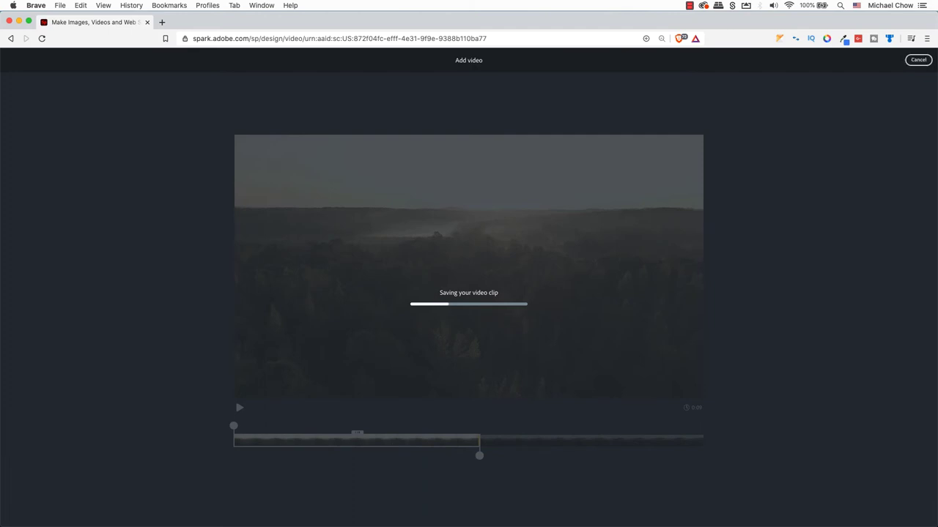
{"action": "left_click", "coordinate": [203, 365]}
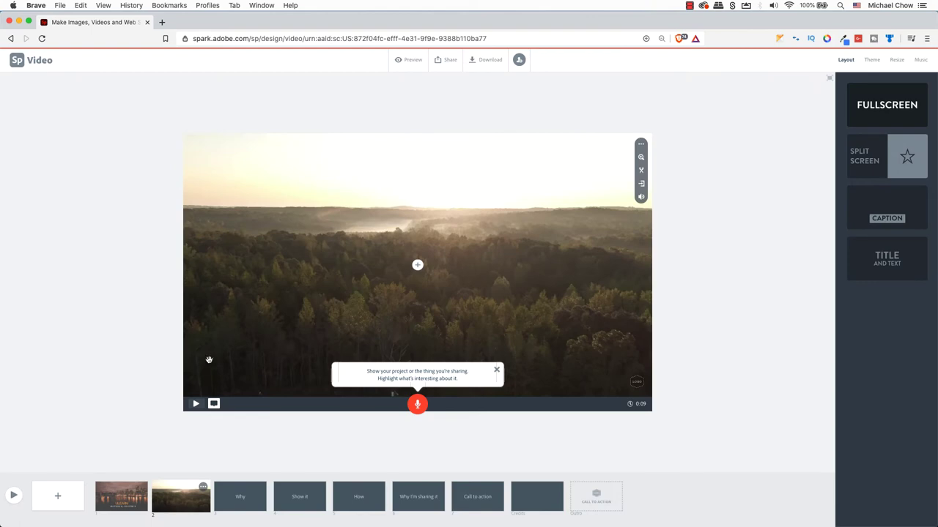
Add Pexels Videos 1448735.mp4 to the "Why" slide, extending the selection to 18 seconds and shifting it slightly past the clip's start
{"action": "left_click", "coordinate": [240, 501]}
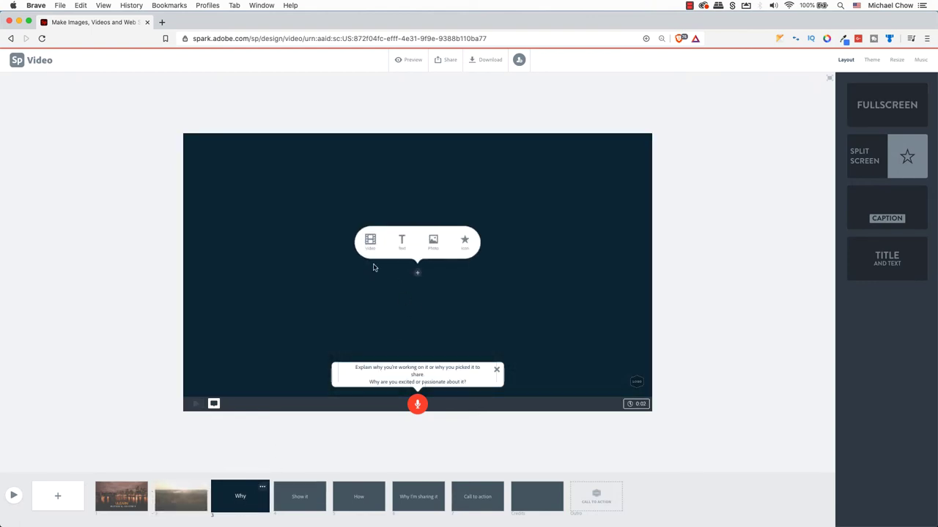
{"action": "left_click", "coordinate": [370, 242]}
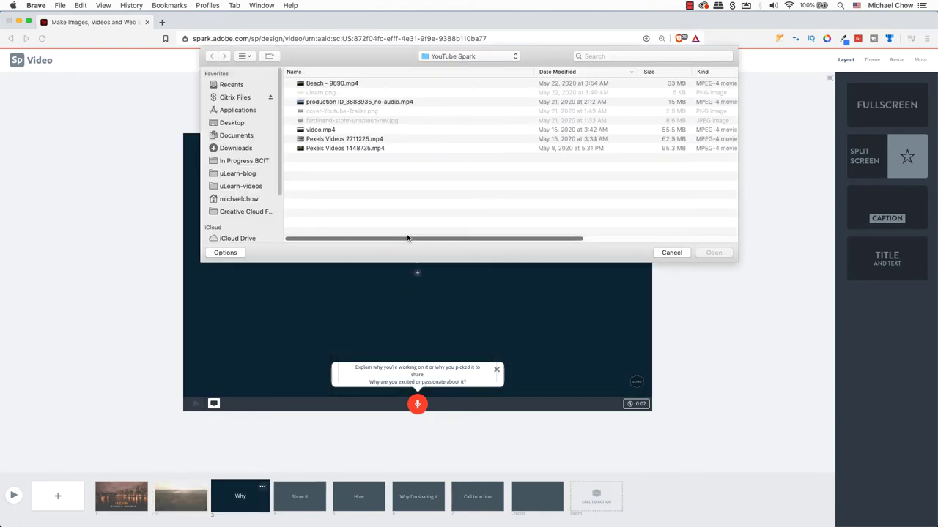
{"action": "left_click", "coordinate": [344, 149]}
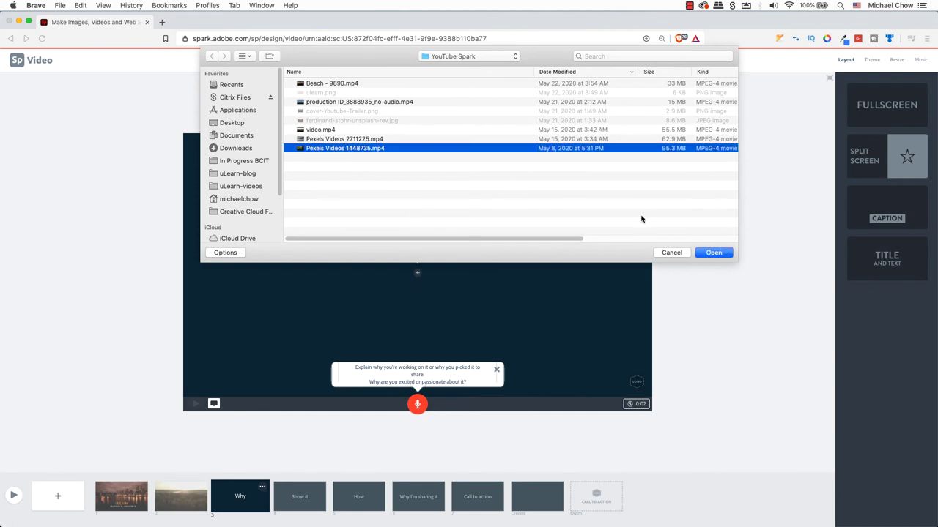
{"action": "left_click", "coordinate": [720, 254]}
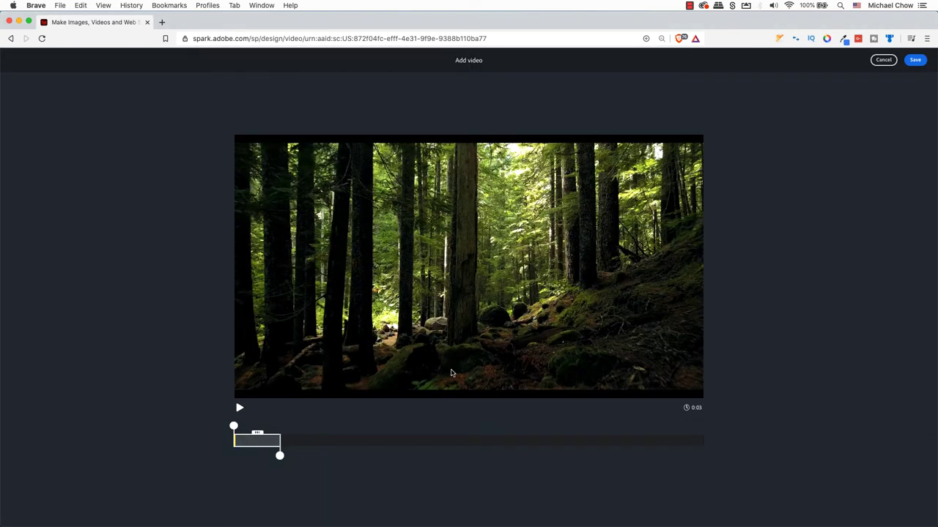
{"action": "left_click_drag", "start_coordinate": [279, 457], "coordinate": [509, 455]}
{"action": "left_click_drag", "start_coordinate": [372, 434], "coordinate": [417, 435]}
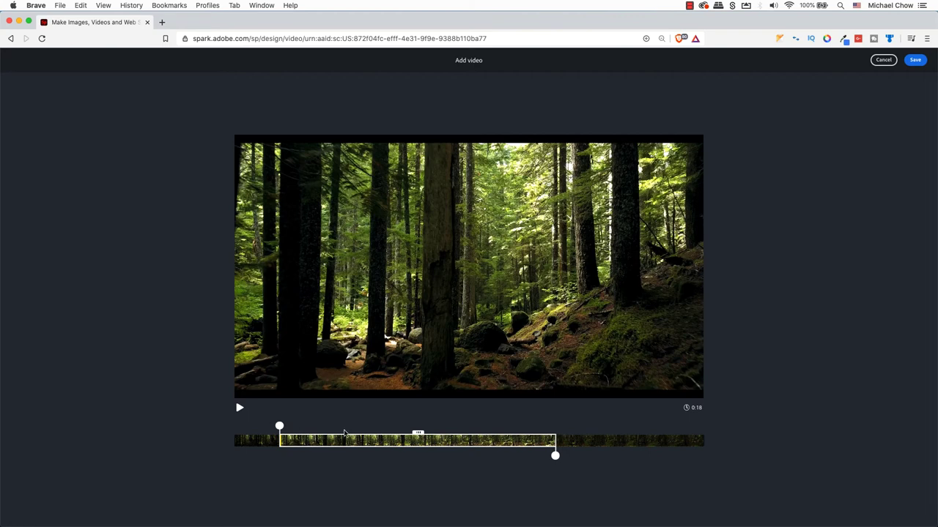
{"action": "left_click_drag", "start_coordinate": [555, 456], "coordinate": [549, 455]}
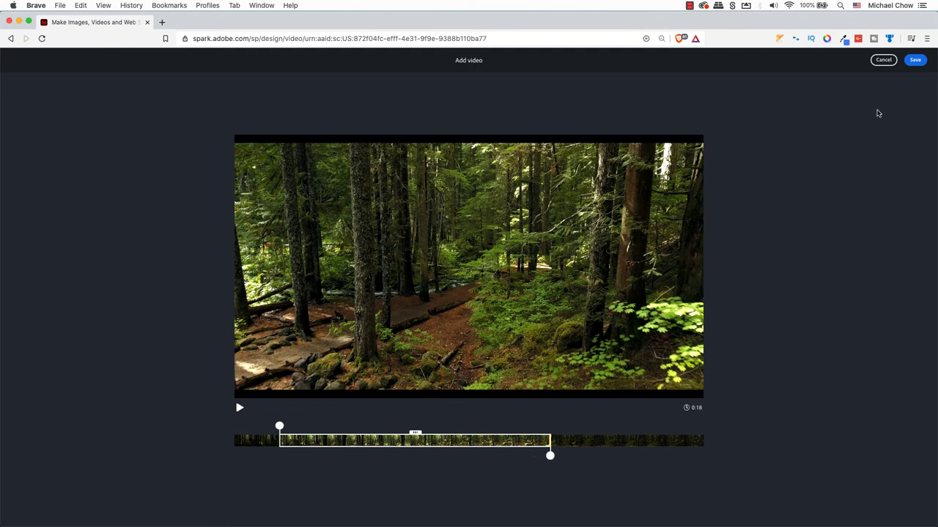
{"action": "left_click", "coordinate": [915, 62]}
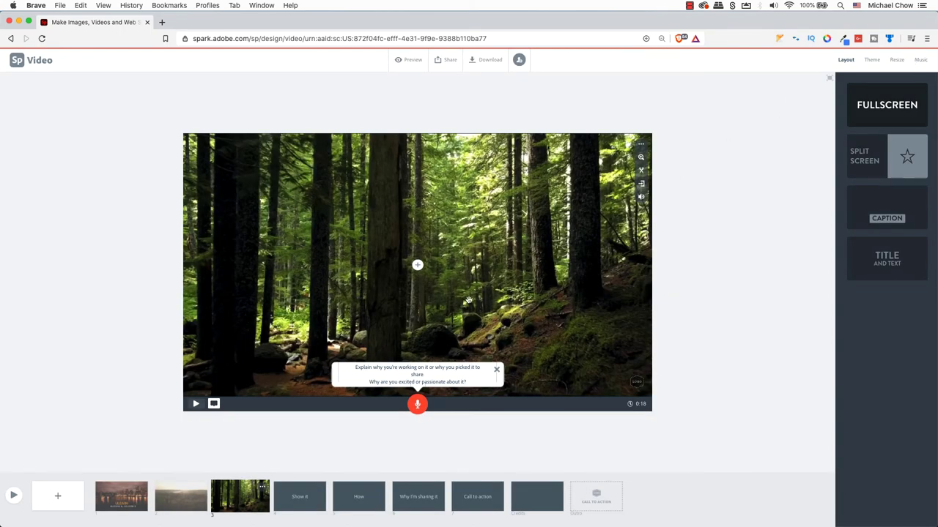
Add production ID_3888935_no-audio.mp4 to the "Show it" slide, extending the selection over the entire clip before saving it
{"action": "left_click", "coordinate": [311, 498]}
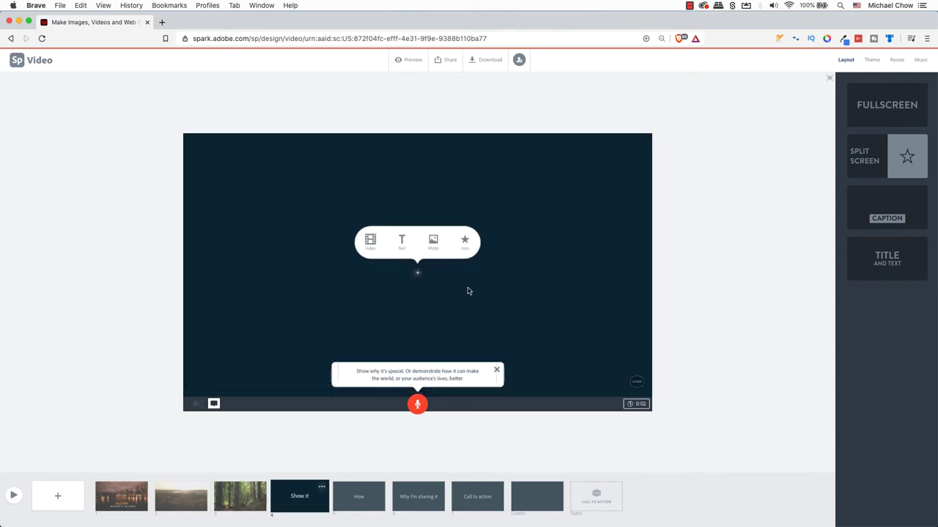
{"action": "left_click", "coordinate": [370, 243]}
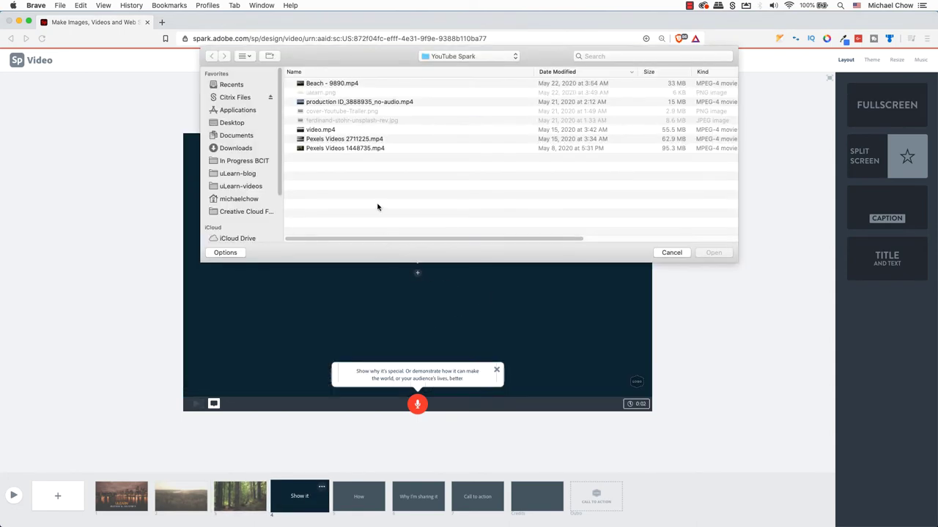
{"action": "left_click", "coordinate": [352, 104]}
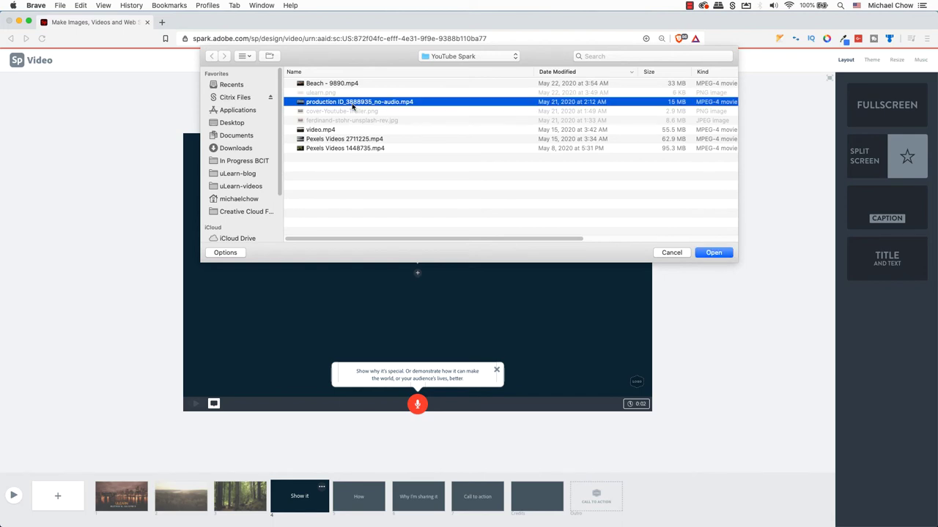
{"action": "left_click", "coordinate": [714, 253]}
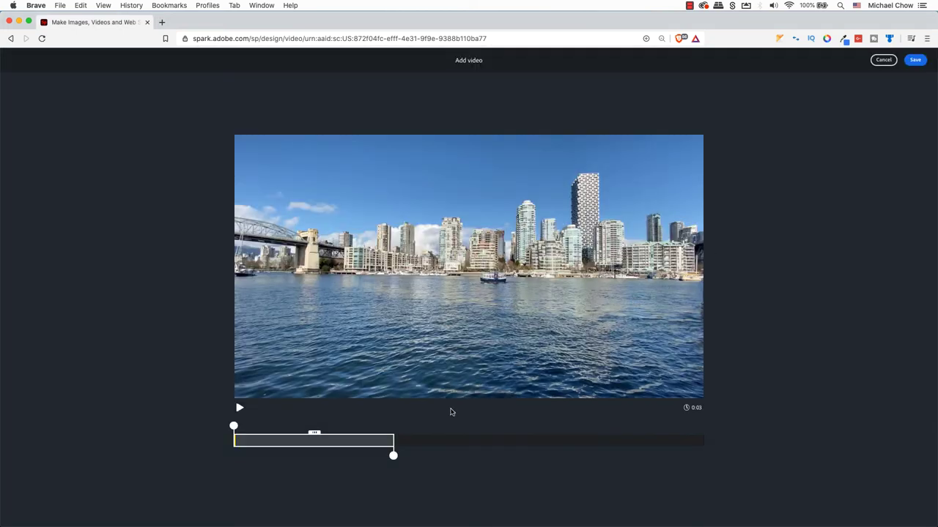
{"action": "left_click", "coordinate": [394, 456]}
{"action": "left_click_drag", "start_coordinate": [393, 456], "coordinate": [720, 462]}
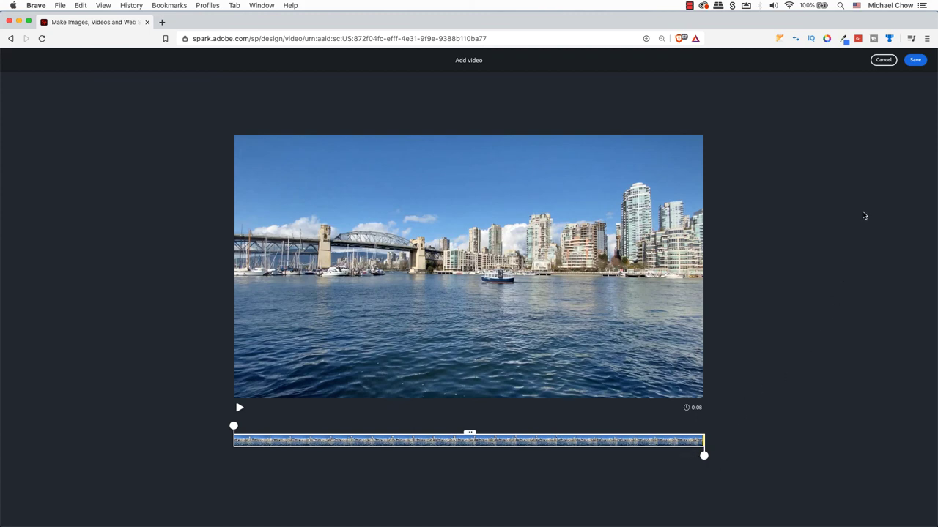
{"action": "left_click", "coordinate": [916, 61]}
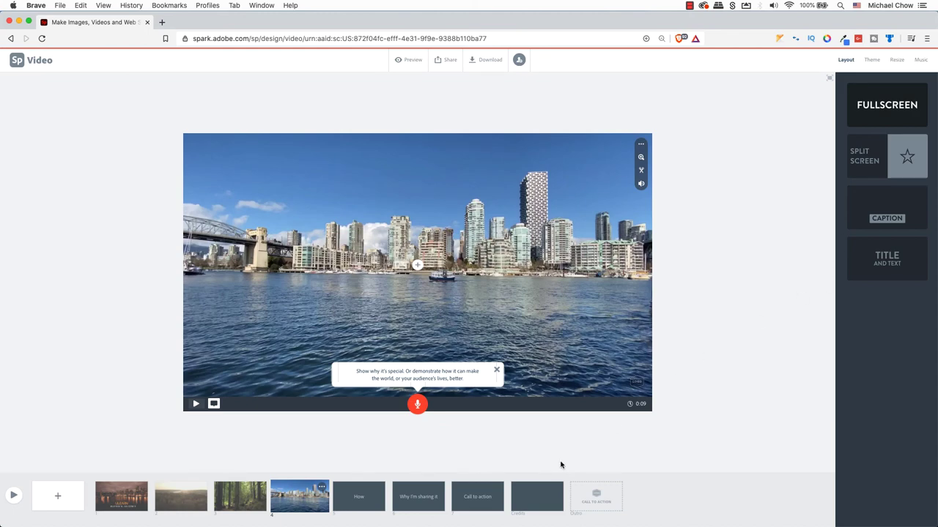
Add Beach - 9890.mp4 to the "How" slide, using a 24-second selection from the middle of the clip
{"action": "left_click", "coordinate": [346, 498]}
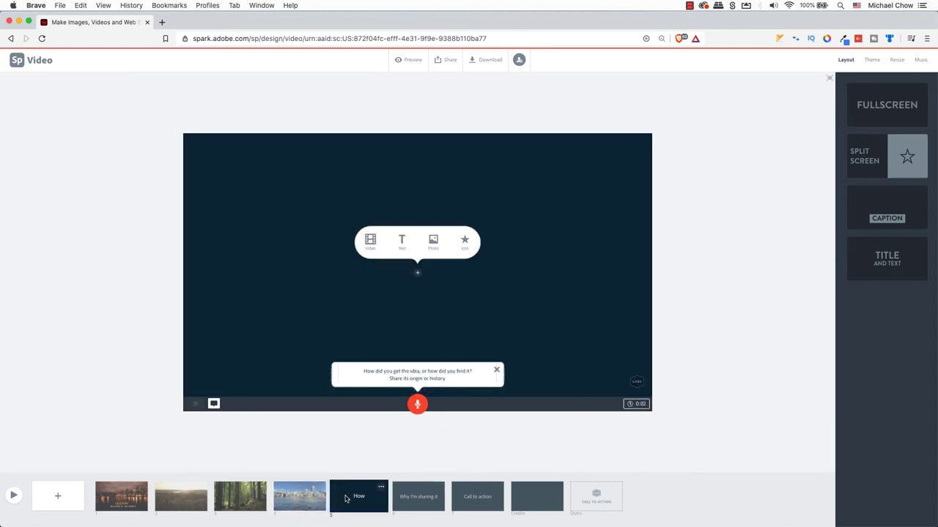
{"action": "left_click", "coordinate": [372, 242]}
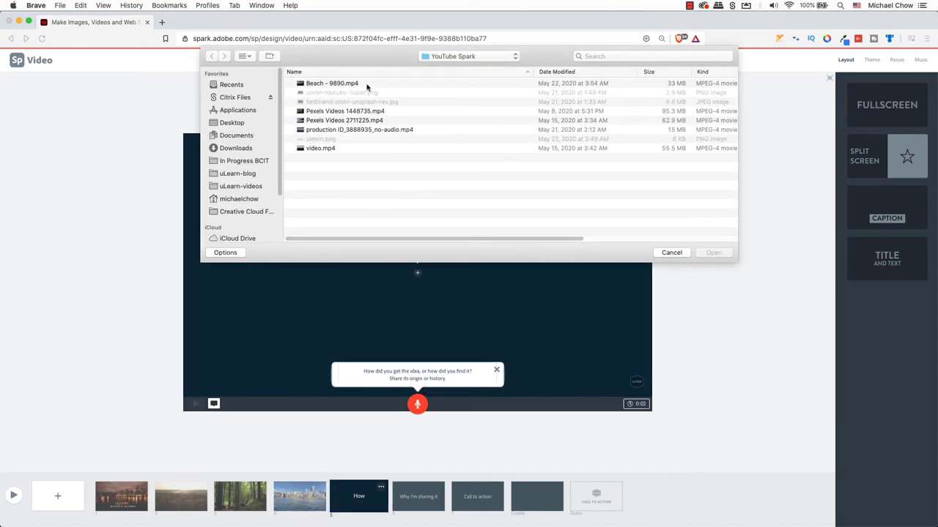
{"action": "left_click", "coordinate": [358, 84]}
{"action": "left_click", "coordinate": [713, 253]}
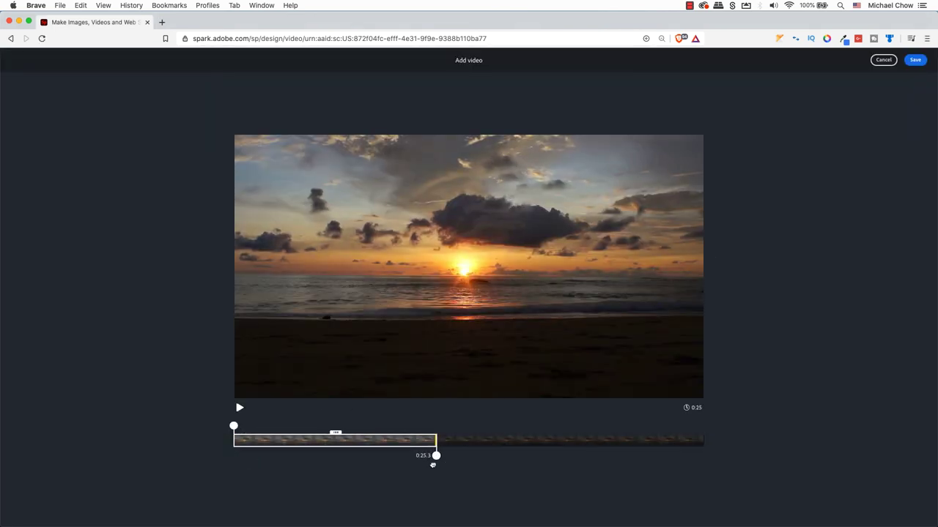
{"action": "left_click_drag", "start_coordinate": [474, 455], "coordinate": [431, 456]}
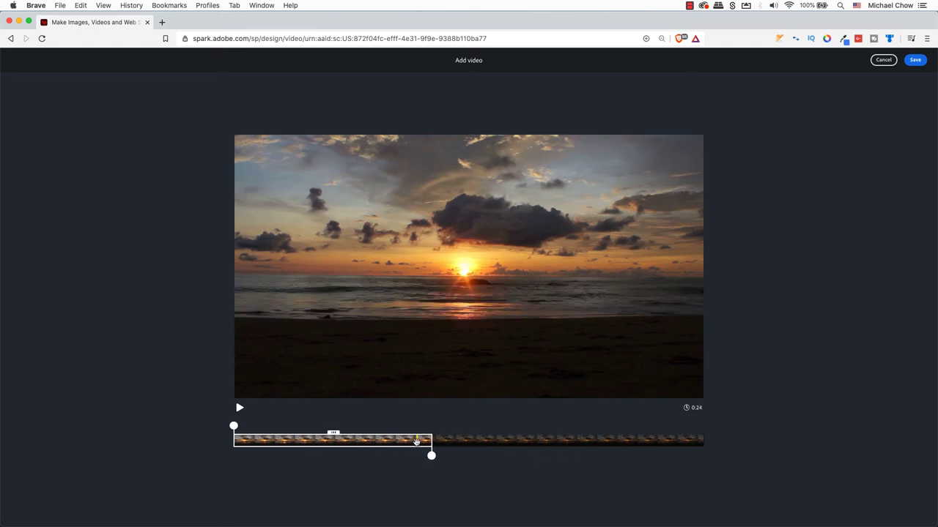
{"action": "left_click_drag", "start_coordinate": [332, 432], "coordinate": [457, 436]}
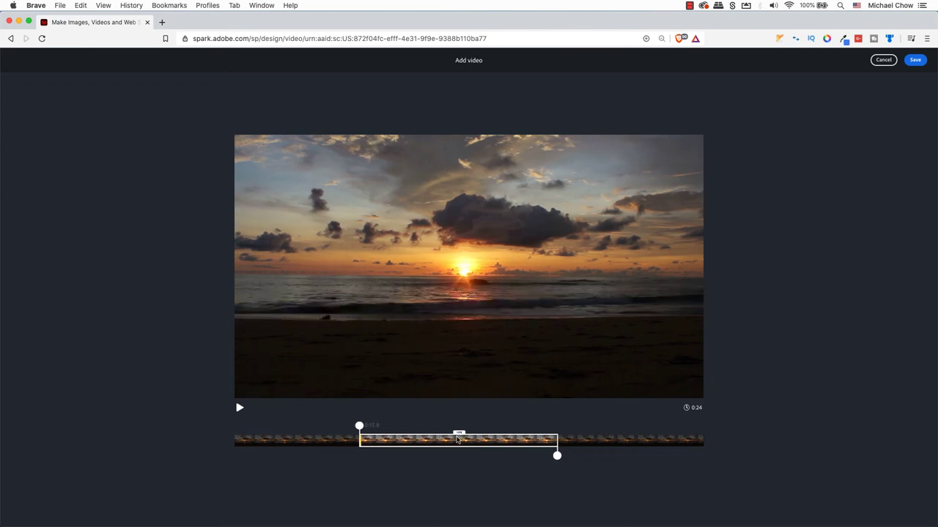
{"action": "left_click", "coordinate": [921, 61]}
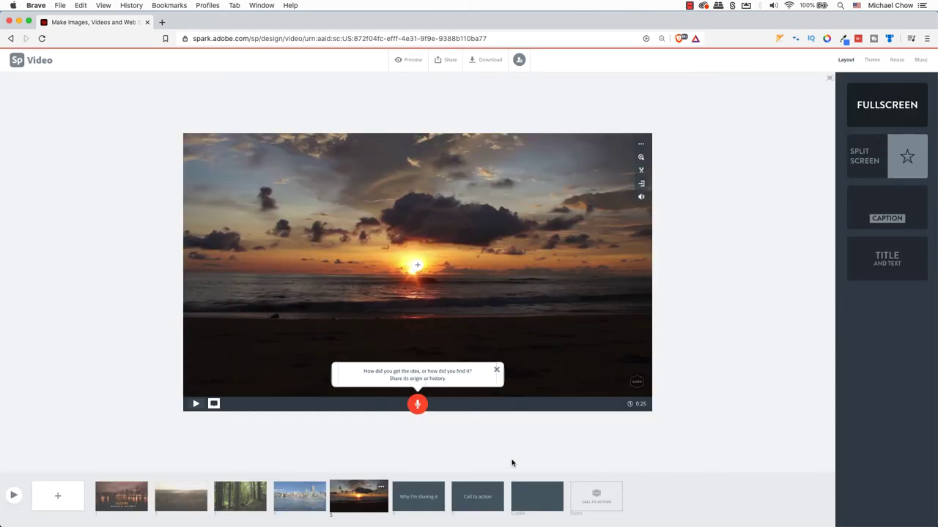
Add Pexels Videos 2711225.mp4 to the "Why I'm sharing it" slide, previewing it and trimming the selection to 14 seconds from the start
{"action": "left_click", "coordinate": [409, 504]}
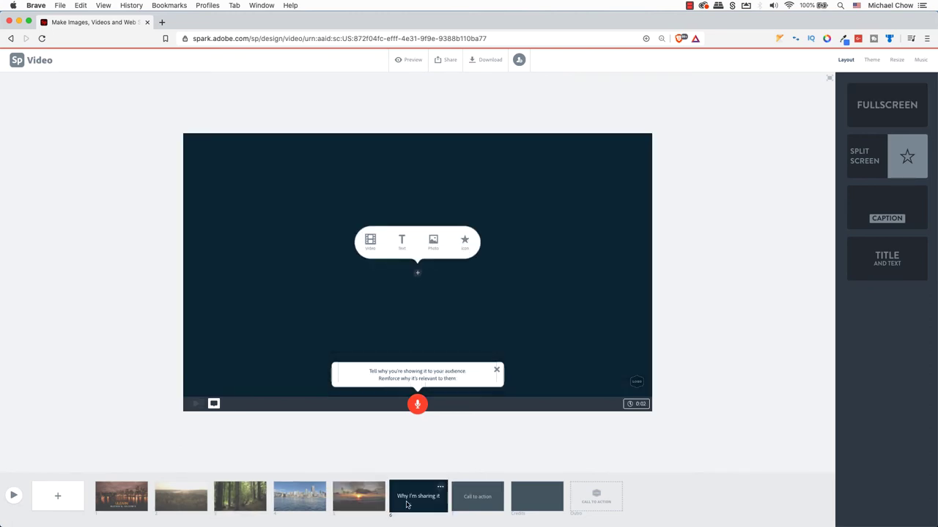
{"action": "left_click", "coordinate": [371, 242]}
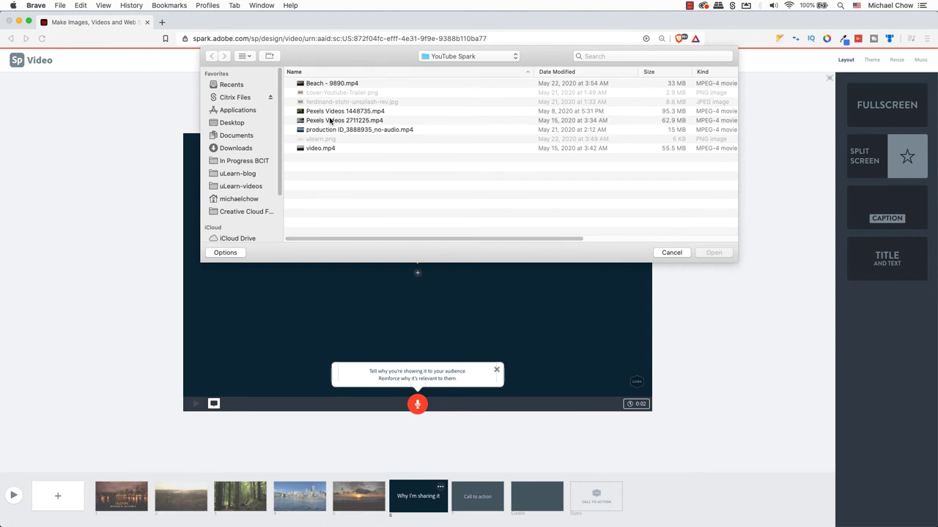
{"action": "left_click", "coordinate": [330, 120]}
{"action": "left_click", "coordinate": [714, 252]}
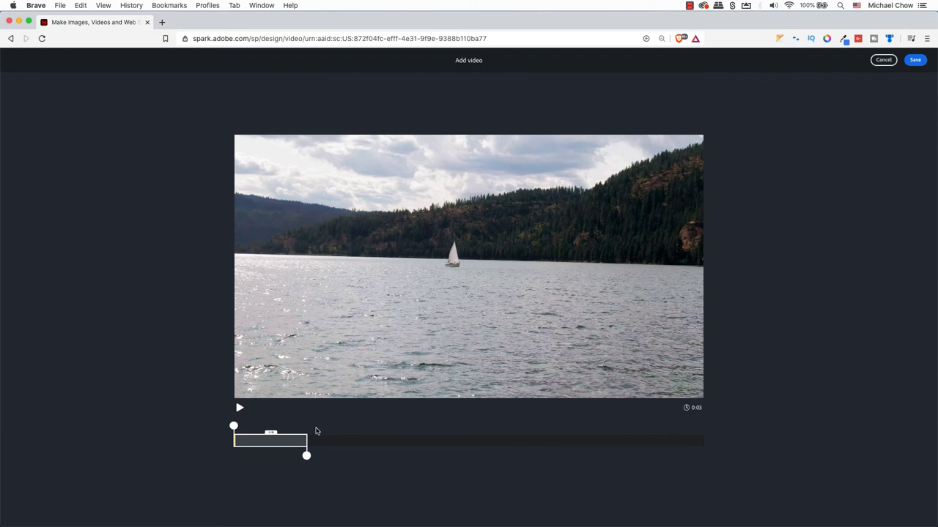
{"action": "left_click_drag", "start_coordinate": [306, 456], "coordinate": [621, 455]}
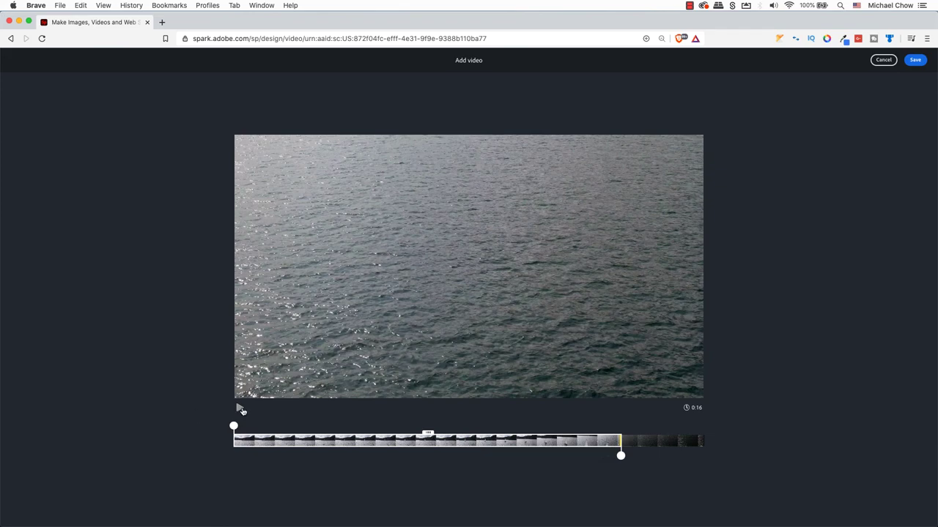
{"action": "left_click", "coordinate": [240, 409]}
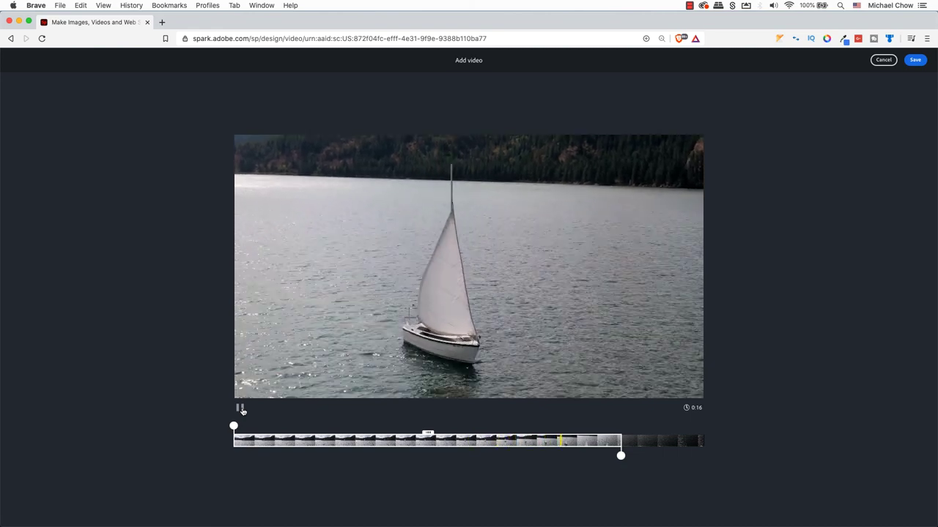
{"action": "left_click", "coordinate": [241, 409]}
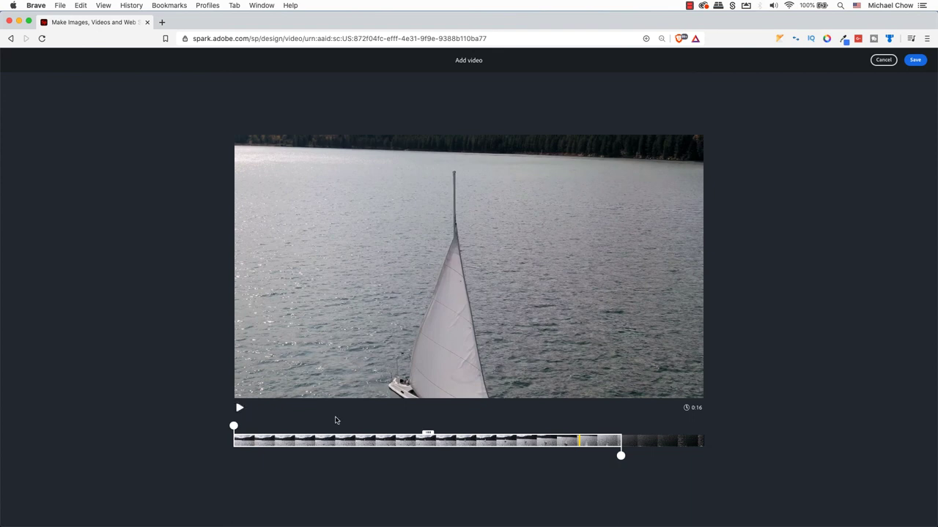
{"action": "left_click_drag", "start_coordinate": [620, 456], "coordinate": [575, 455]}
{"action": "left_click", "coordinate": [915, 60]}
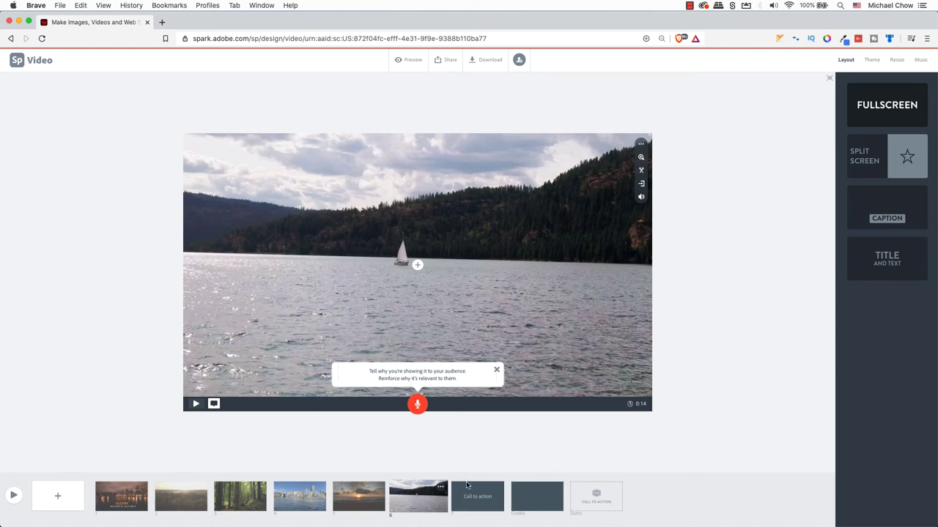
Delete the empty "Call to action" slide and hide the credits slide
{"action": "left_click", "coordinate": [496, 493]}
{"action": "left_click", "coordinate": [499, 489]}
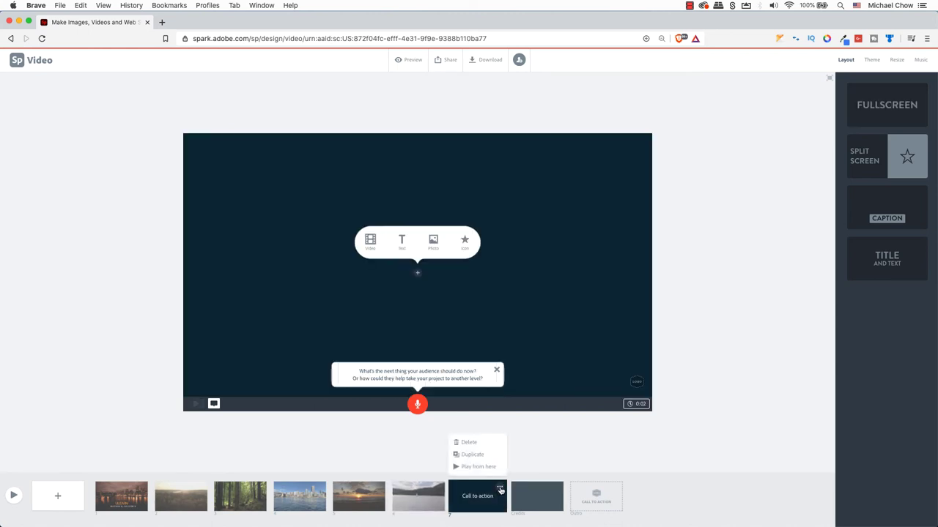
{"action": "left_click", "coordinate": [467, 442]}
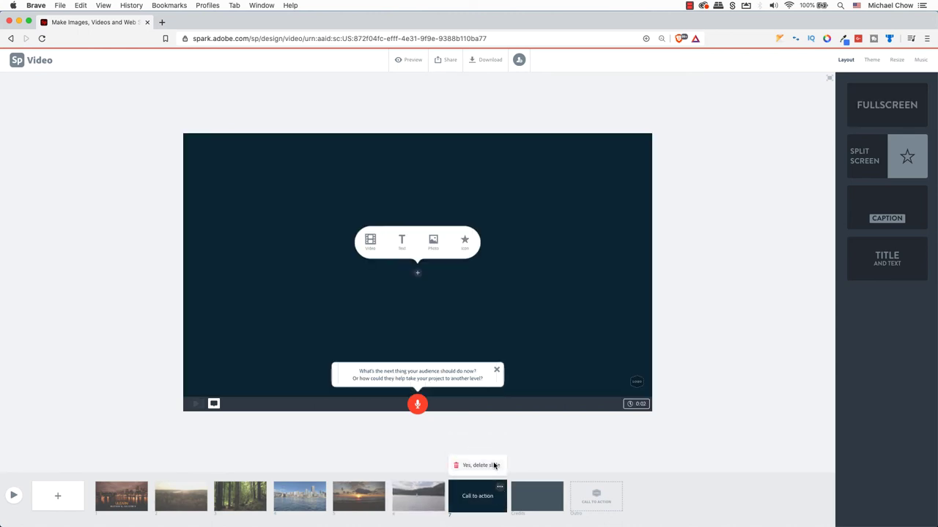
{"action": "left_click", "coordinate": [494, 465]}
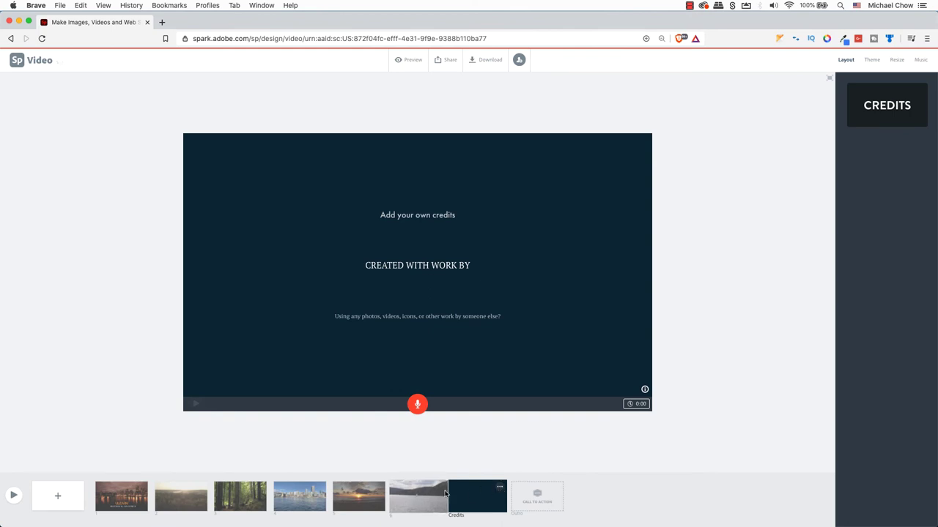
{"action": "left_click", "coordinate": [499, 489]}
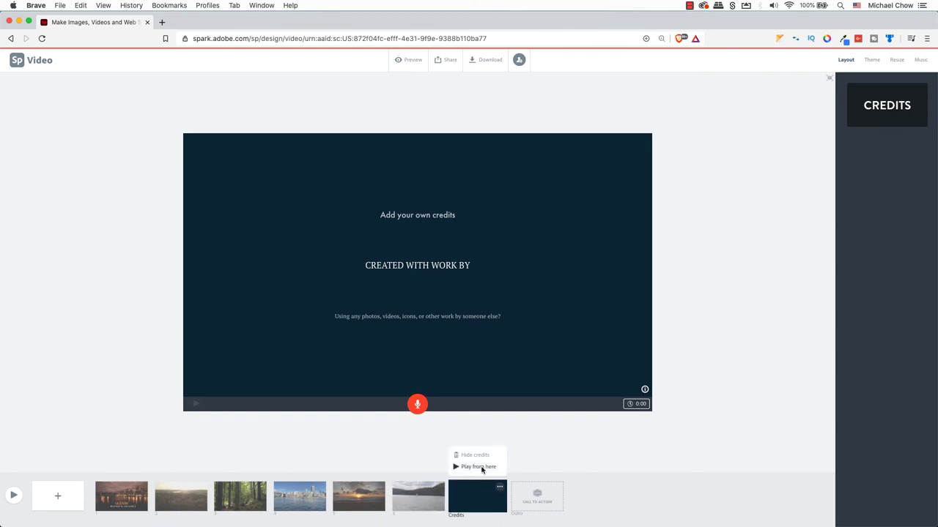
{"action": "left_click", "coordinate": [475, 455]}
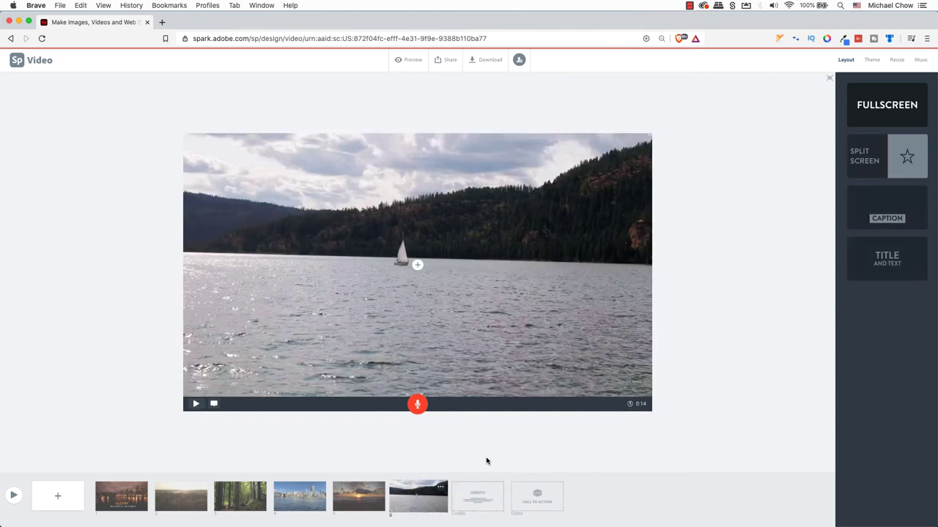
Postpone customizing the outro slide and move the beach sunset slide behind the sailboat slide
{"action": "left_click", "coordinate": [538, 495]}
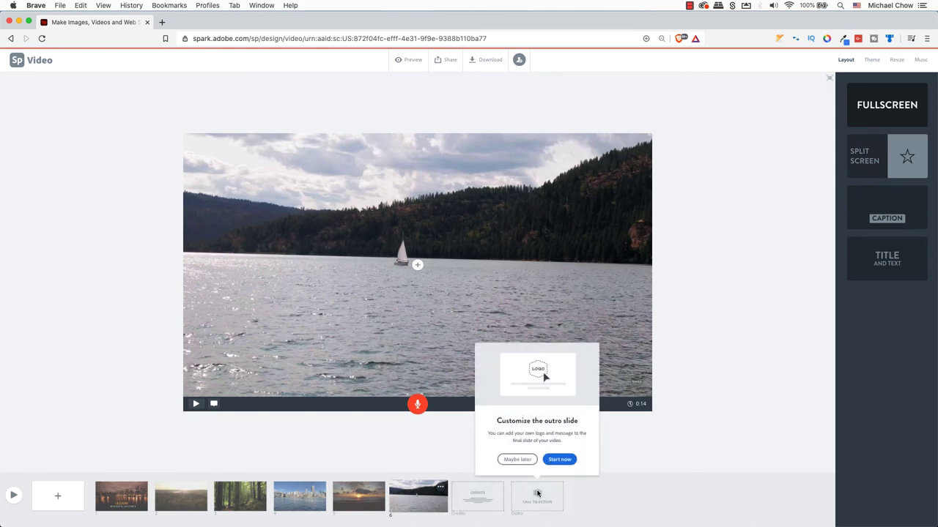
{"action": "left_click", "coordinate": [517, 459]}
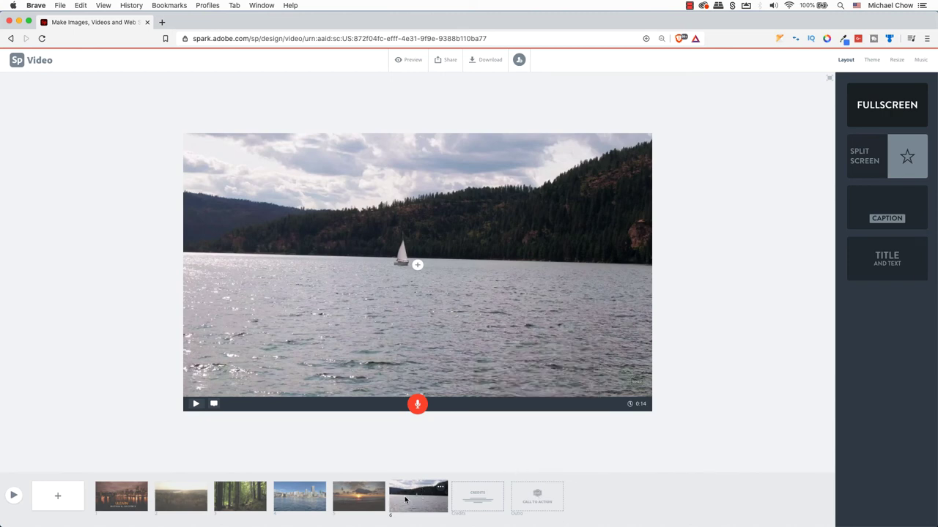
{"action": "left_click_drag", "start_coordinate": [359, 498], "coordinate": [422, 500]}
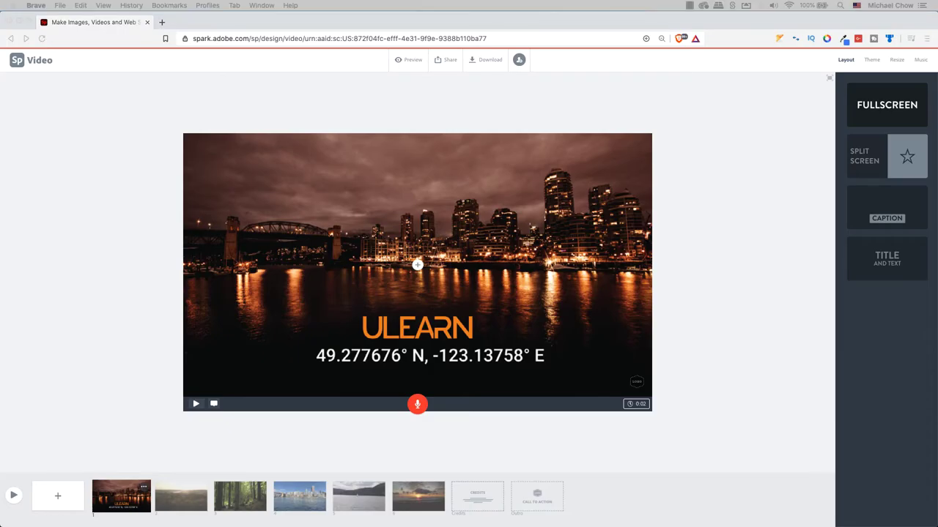
Record voice narration on the opening ULEARN title slide and on the forest slide
{"action": "left_click_drag", "start_coordinate": [417, 404], "coordinate": [419, 405]}
{"action": "left_click", "coordinate": [217, 490]}
{"action": "left_click", "coordinate": [235, 502]}
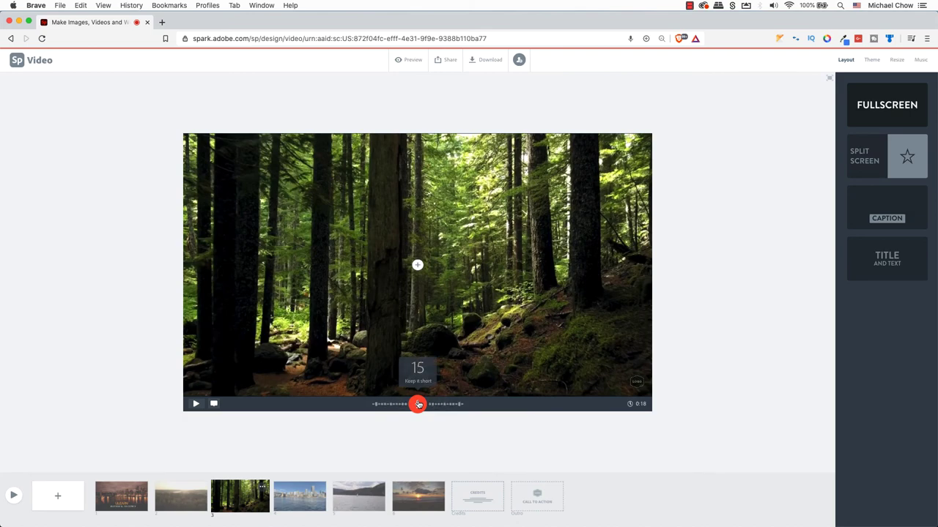
{"action": "left_click_drag", "start_coordinate": [418, 404], "coordinate": [417, 405]}
{"action": "left_click_drag", "start_coordinate": [417, 405], "coordinate": [419, 407]}
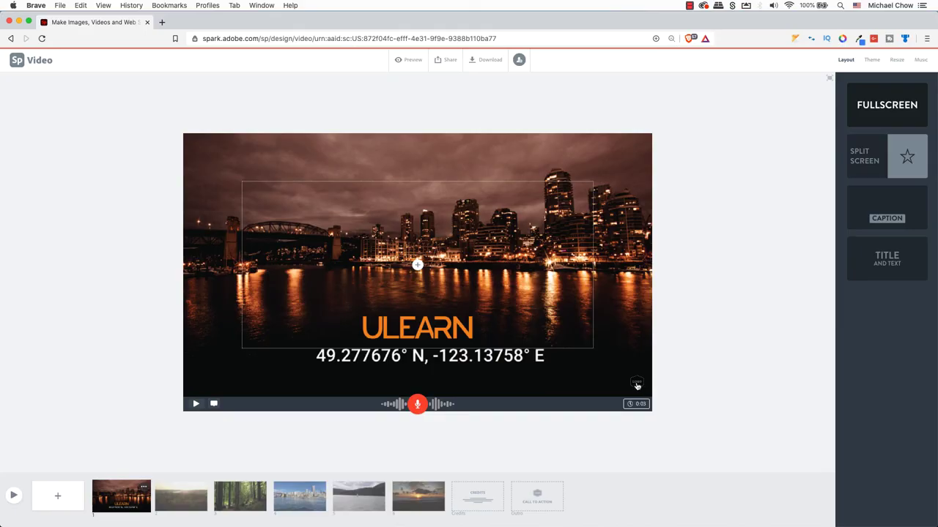
Start a new brand from the title slide's logo placeholder and upload ulearn.png as the brand logo
{"action": "left_click", "coordinate": [637, 384]}
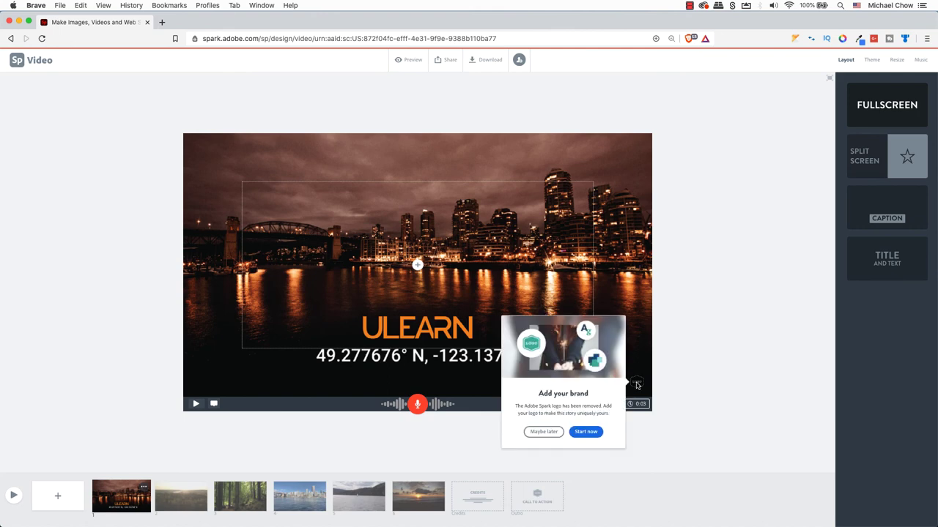
{"action": "left_click", "coordinate": [585, 431]}
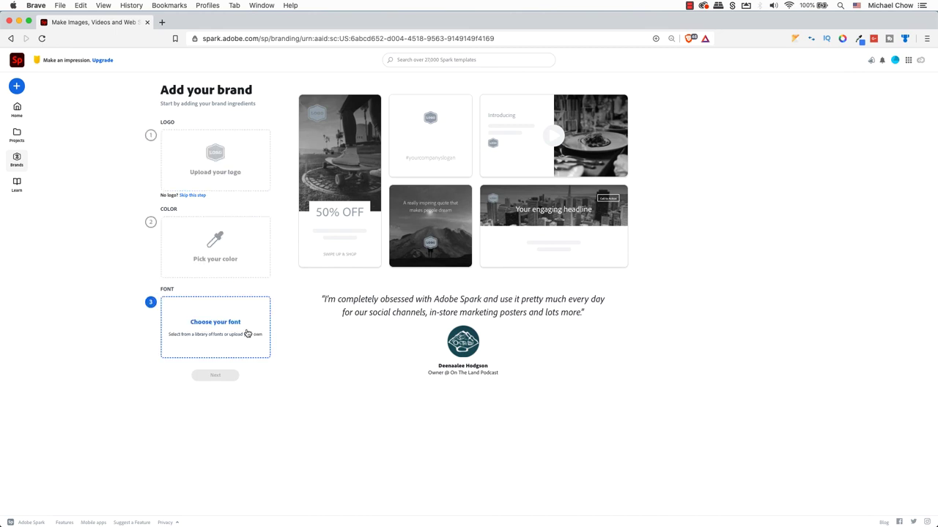
{"action": "left_click", "coordinate": [229, 176]}
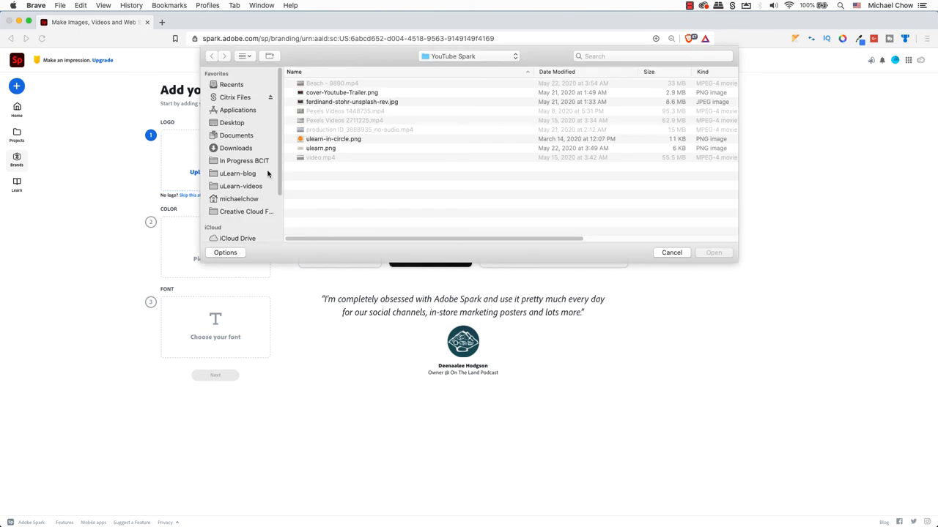
{"action": "left_click", "coordinate": [319, 150]}
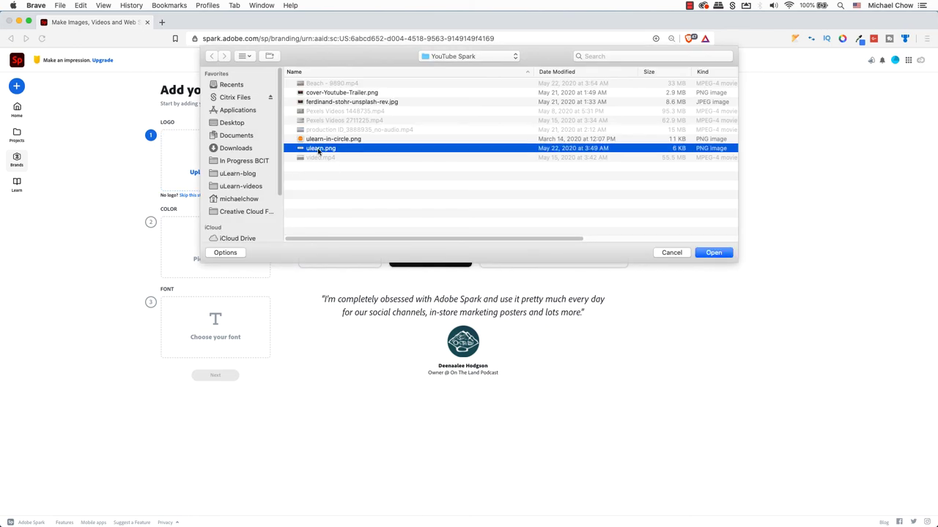
{"action": "left_click", "coordinate": [713, 253]}
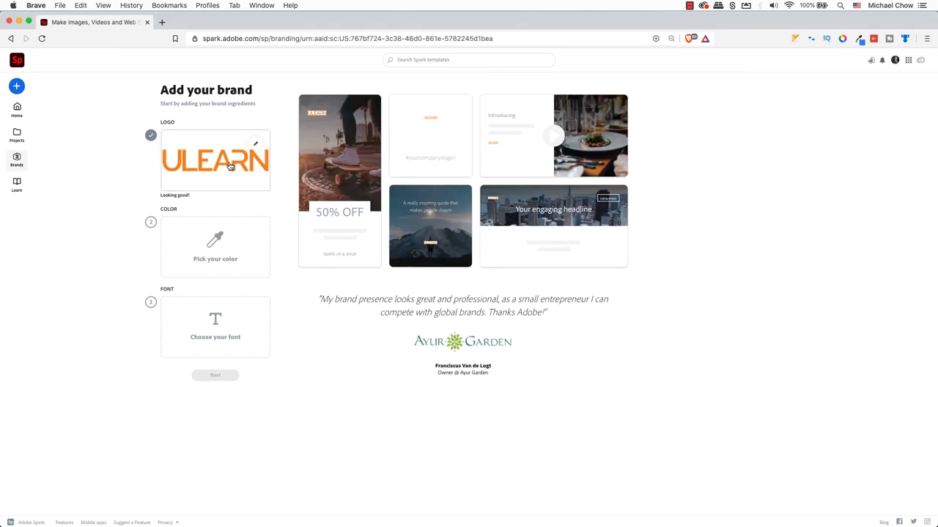
Replace the brand logo with ulearn-in-circle.png
{"action": "left_click", "coordinate": [254, 146]}
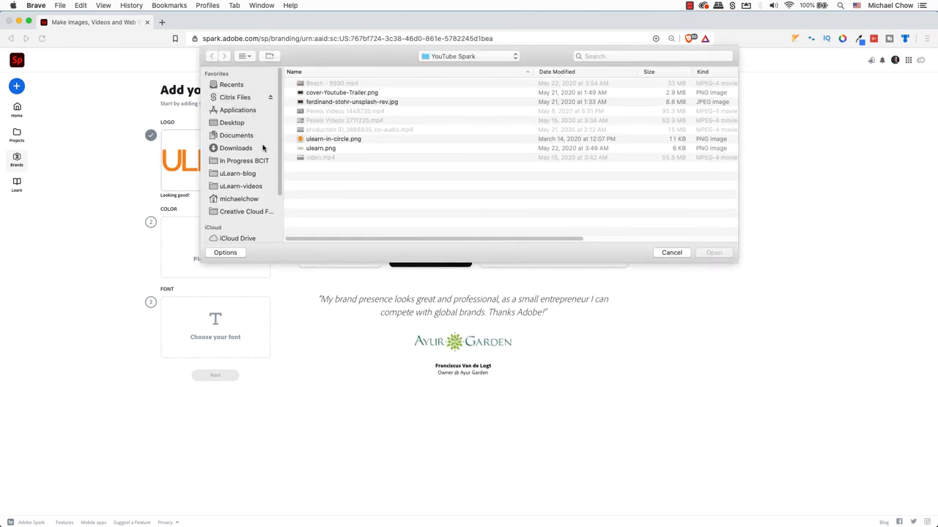
{"action": "left_click", "coordinate": [334, 139]}
{"action": "left_click", "coordinate": [713, 253]}
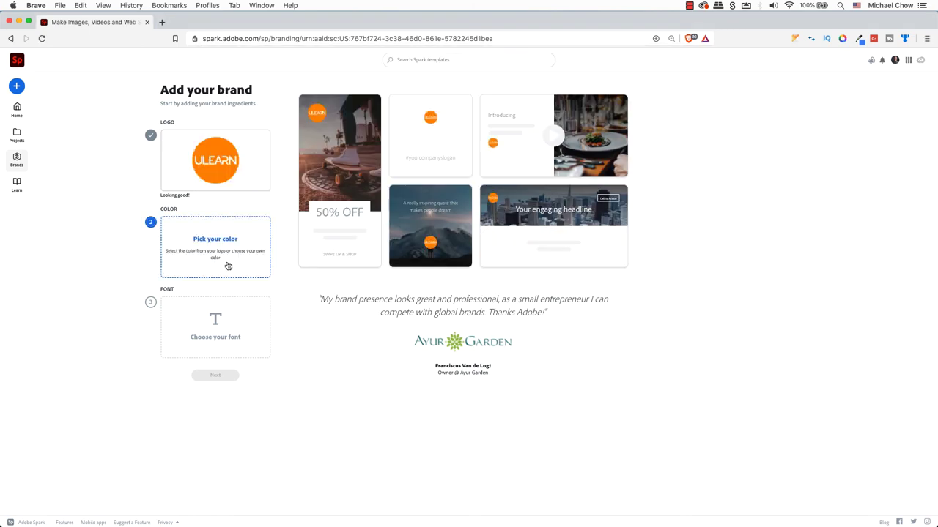
Set the brand color to the logo's orange #FF8800 and the brand font to Lato Bold
{"action": "left_click", "coordinate": [228, 266]}
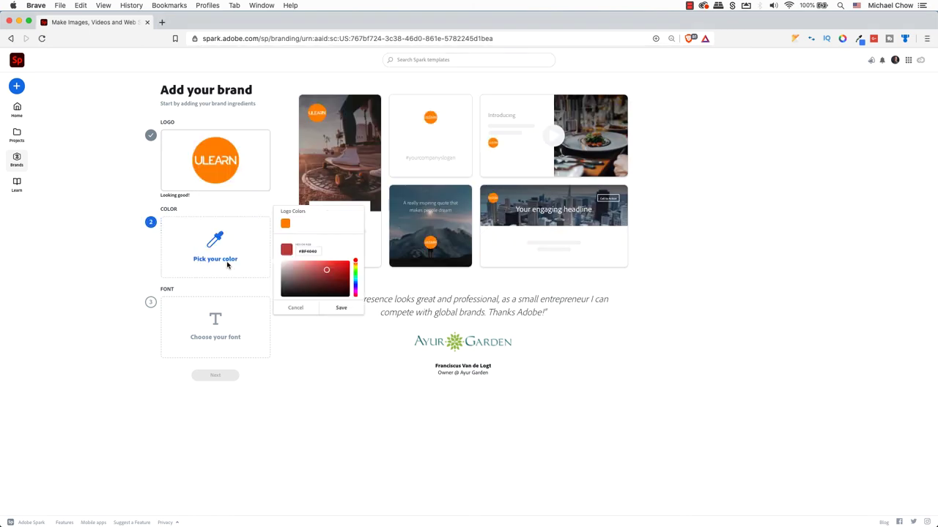
{"action": "left_click", "coordinate": [286, 224]}
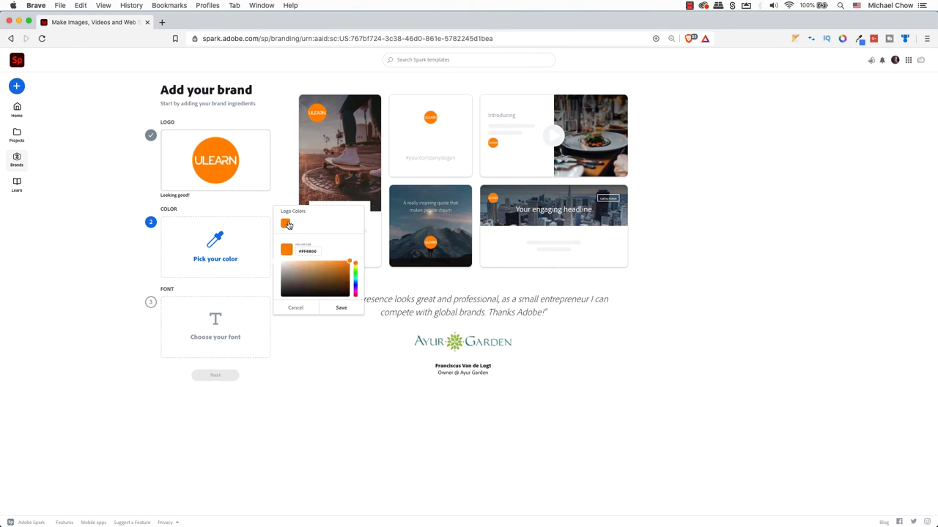
{"action": "left_click", "coordinate": [342, 307]}
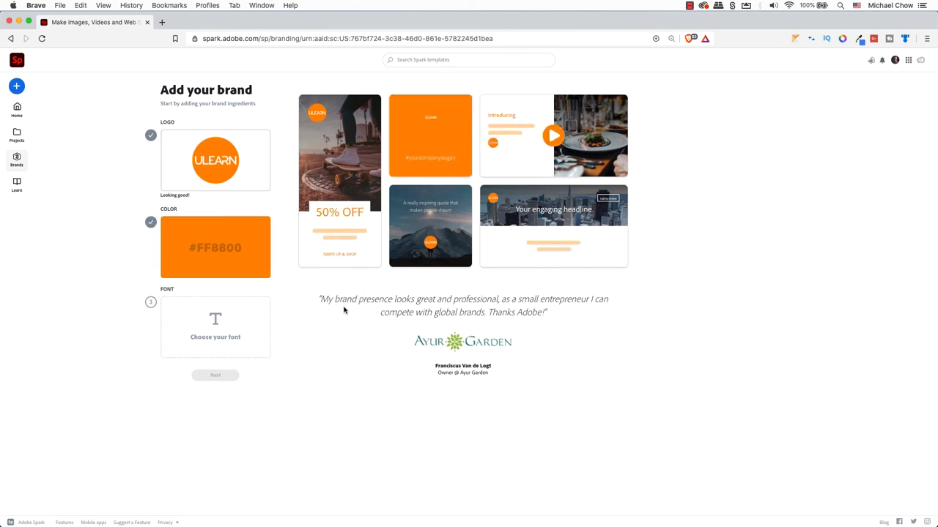
{"action": "left_click", "coordinate": [234, 326]}
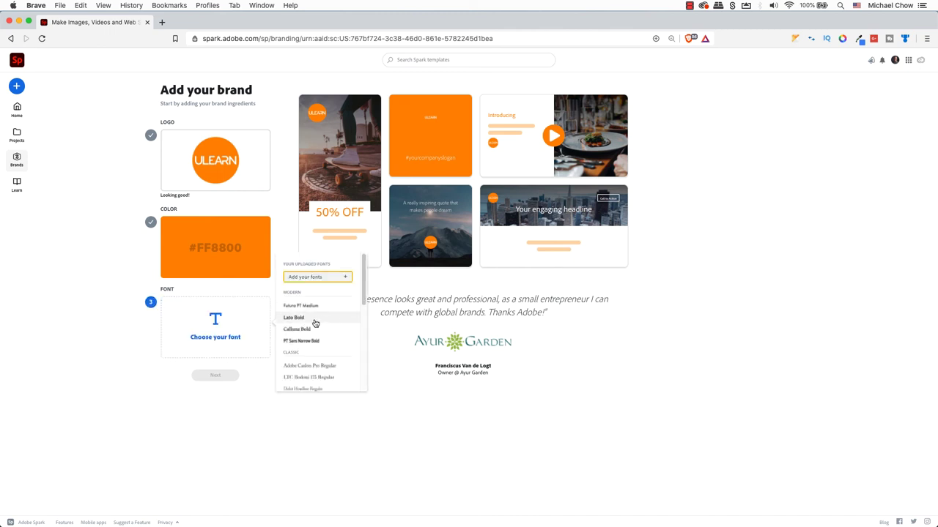
{"action": "left_click", "coordinate": [316, 323]}
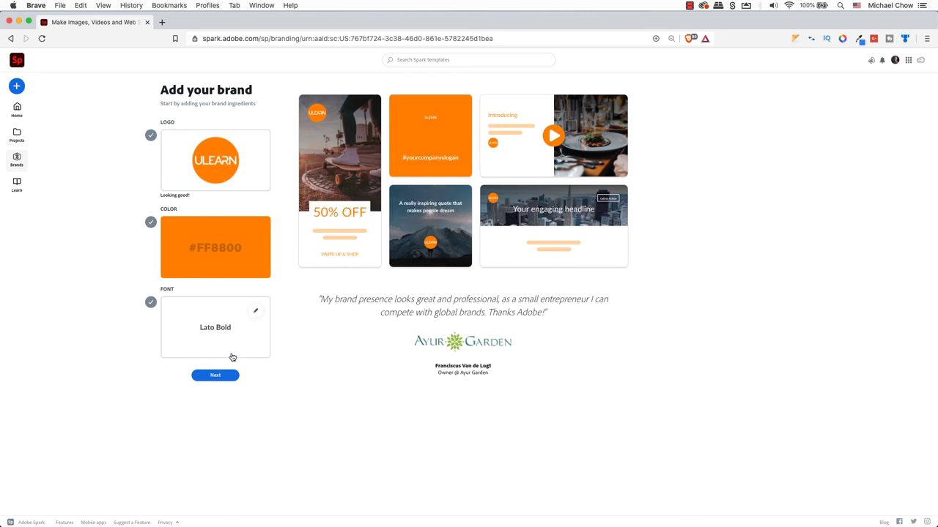
Create the brand with the name ulearn and decline adding another brand
{"action": "left_click", "coordinate": [221, 377]}
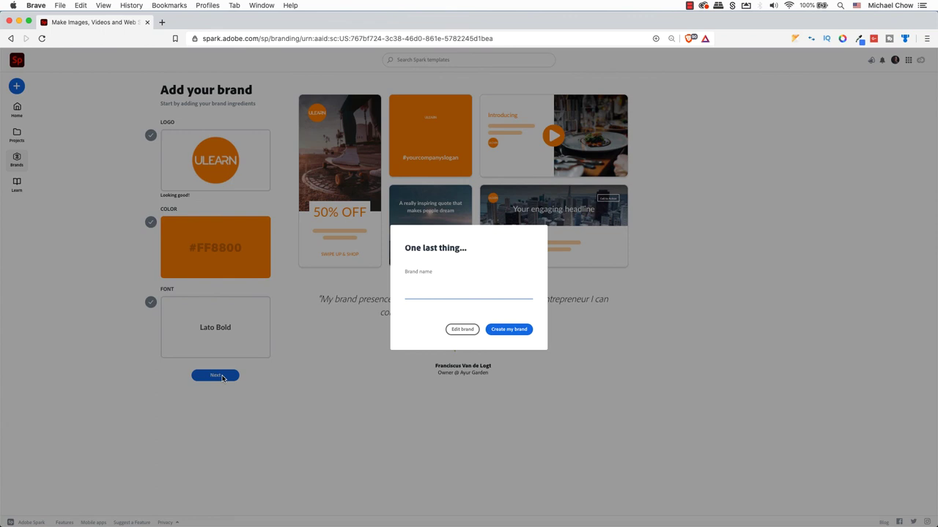
{"action": "type", "text": "ulearn"}
{"action": "left_click", "coordinate": [495, 330]}
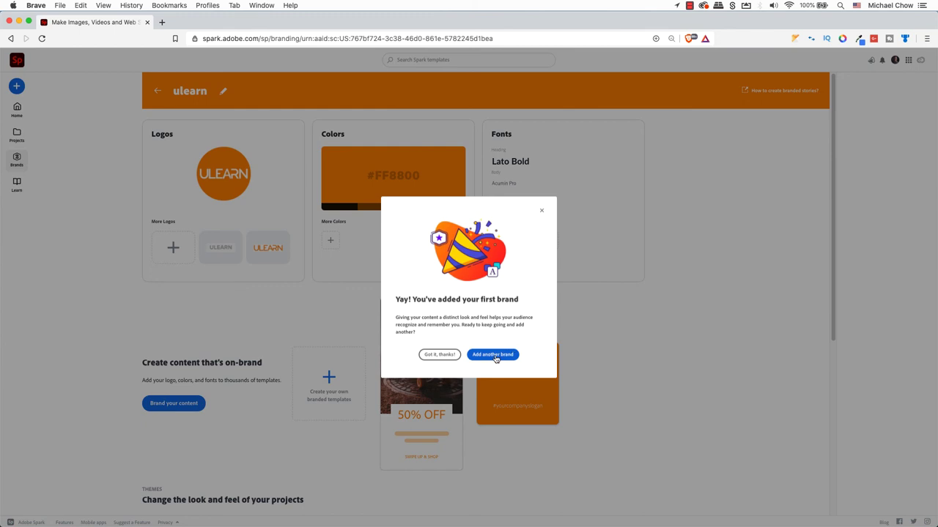
{"action": "left_click", "coordinate": [443, 356]}
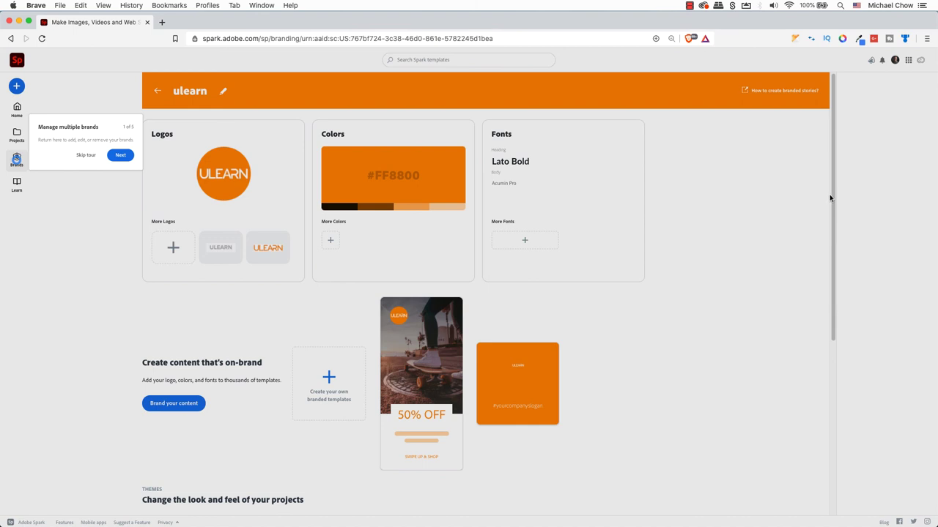
Go through the brand page tour and examine the brand's themes and branded surfaces
{"action": "key", "text": "Return"}
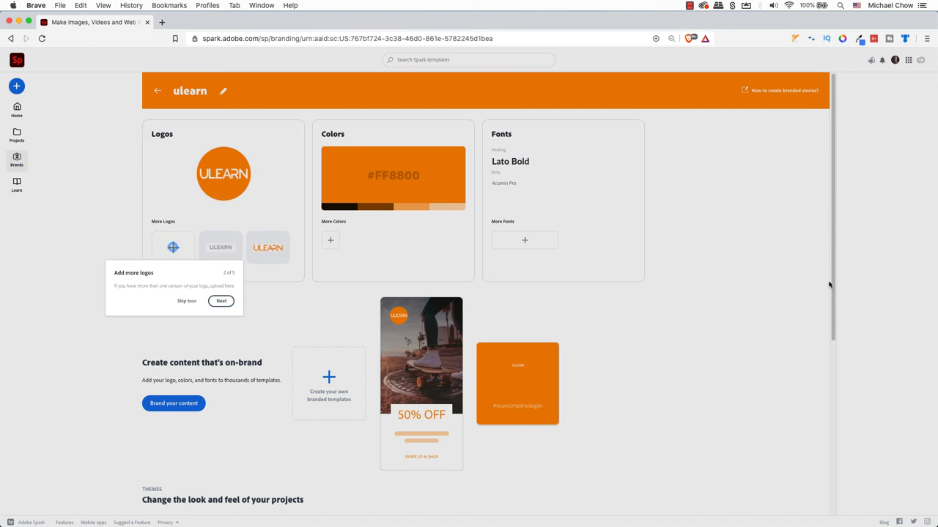
{"action": "left_click", "coordinate": [222, 300]}
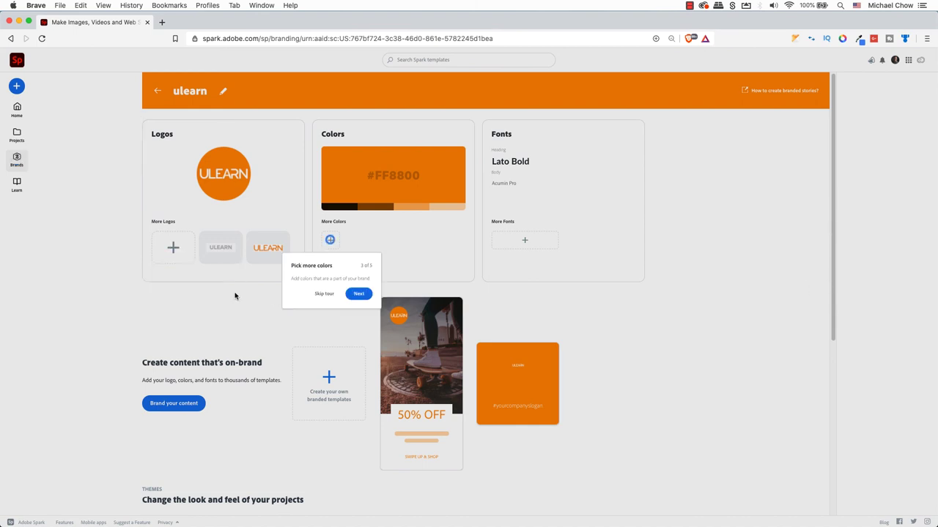
{"action": "left_click", "coordinate": [360, 295]}
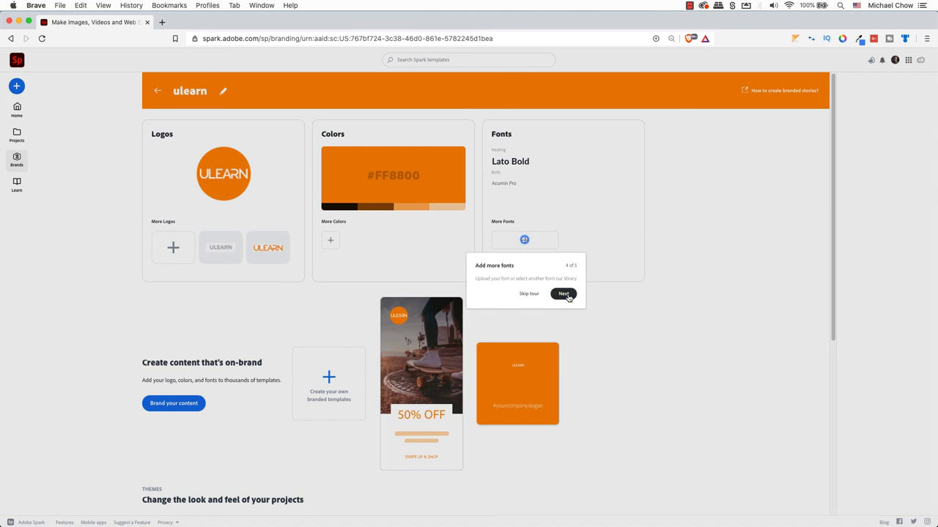
{"action": "left_click", "coordinate": [564, 294]}
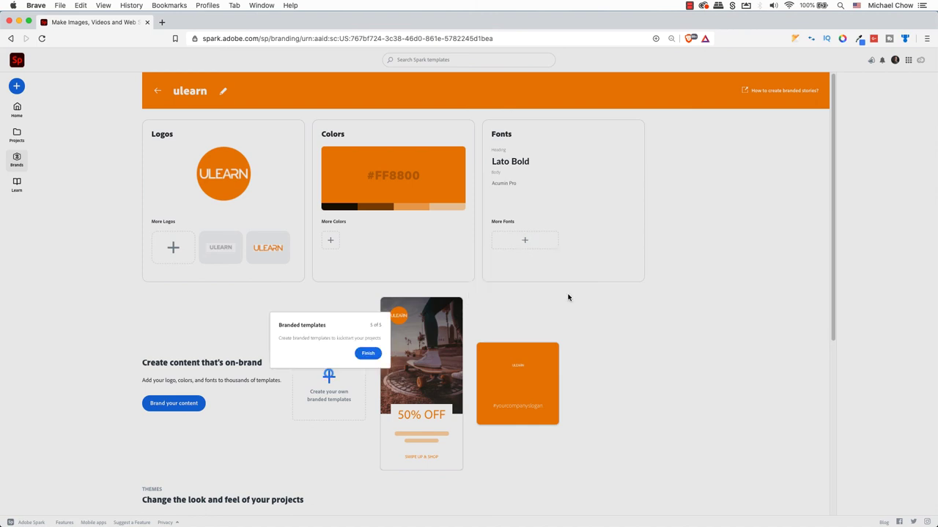
{"action": "left_click", "coordinate": [369, 354]}
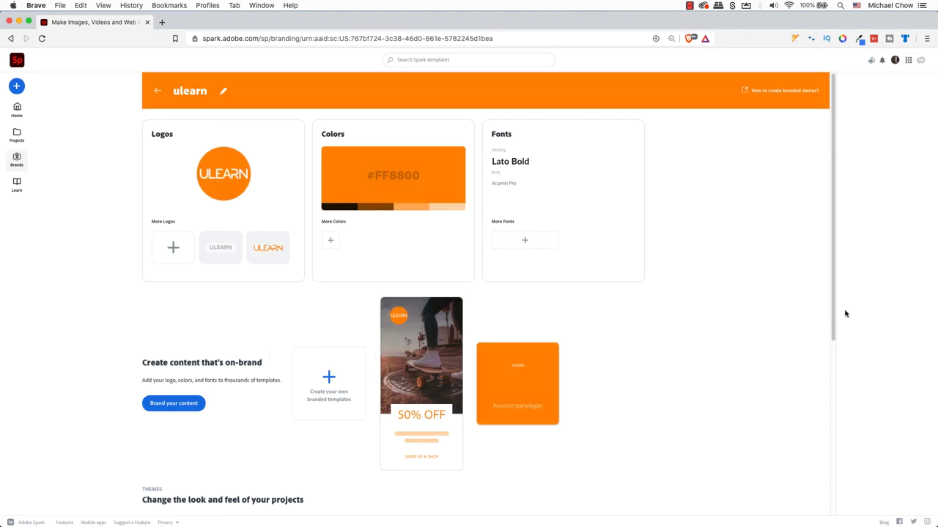
{"action": "left_click_drag", "start_coordinate": [832, 308], "coordinate": [807, 495]}
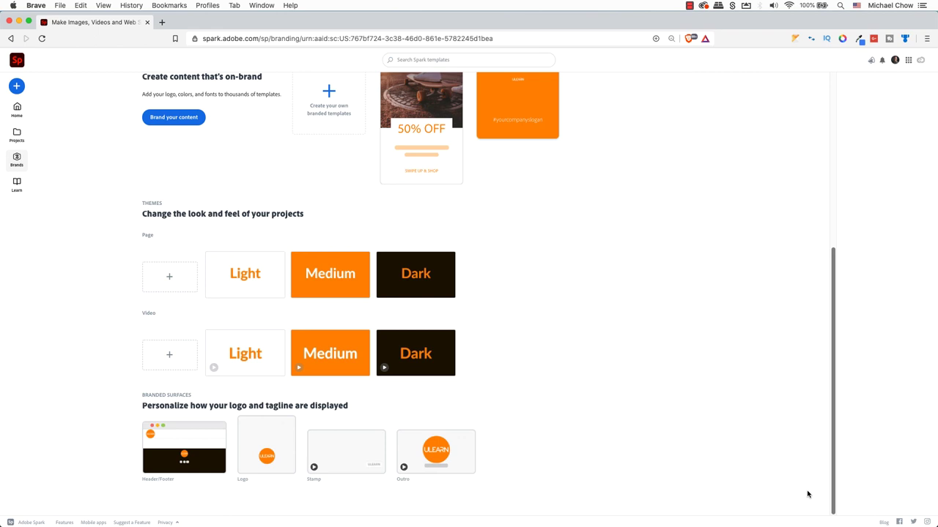
{"action": "scroll", "coordinate": [808, 494], "scroll_direction": "up", "scroll_amount": 8}
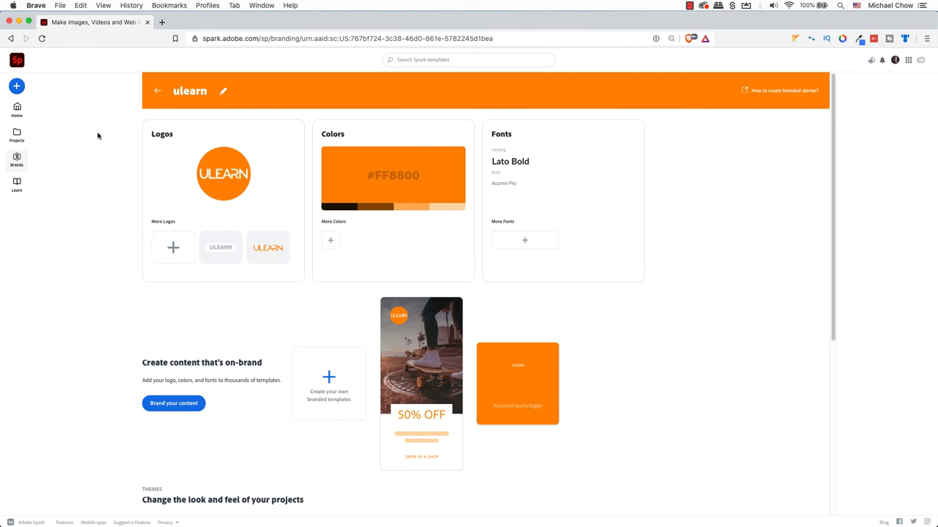
Reopen the YouTube Trailer video project and dismiss the welcome tips
{"action": "left_click", "coordinate": [18, 136]}
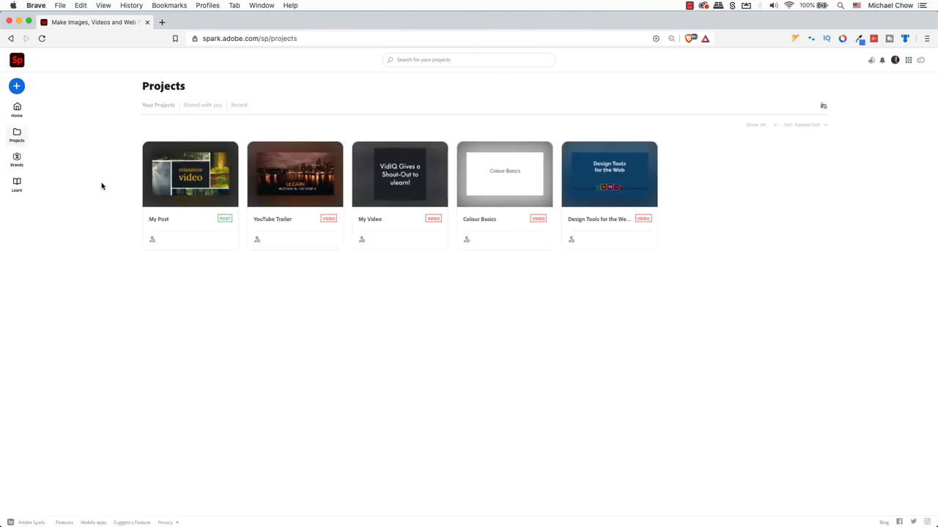
{"action": "left_click", "coordinate": [279, 180]}
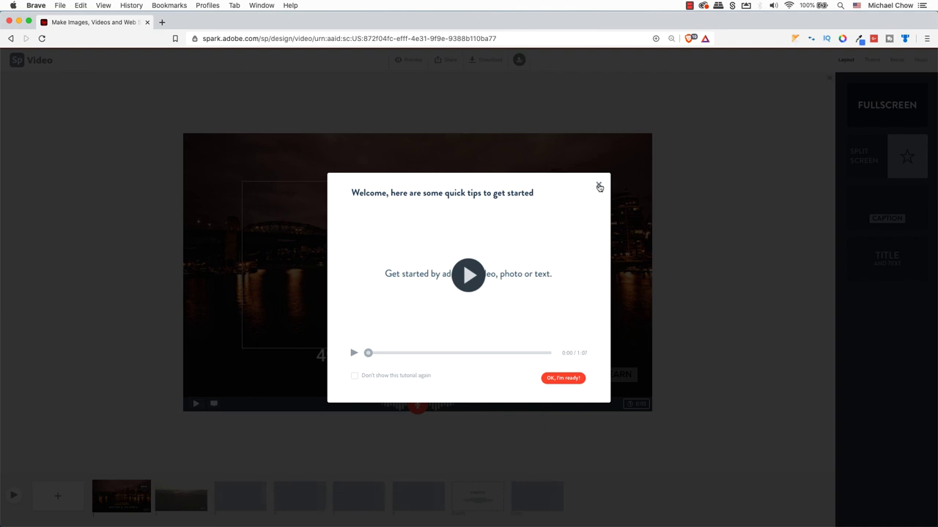
{"action": "left_click", "coordinate": [599, 185]}
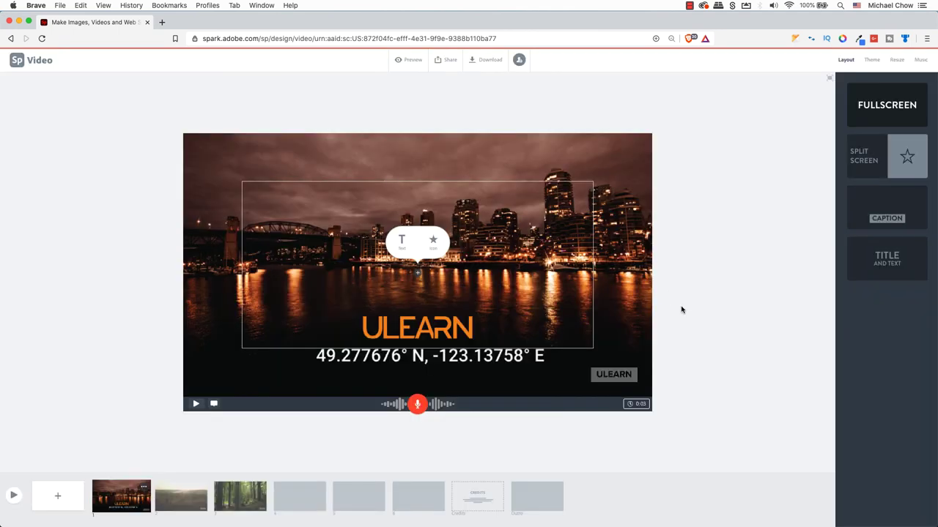
Turn off the ULEARN brand stamp on the opening title slide
{"action": "left_click", "coordinate": [615, 377]}
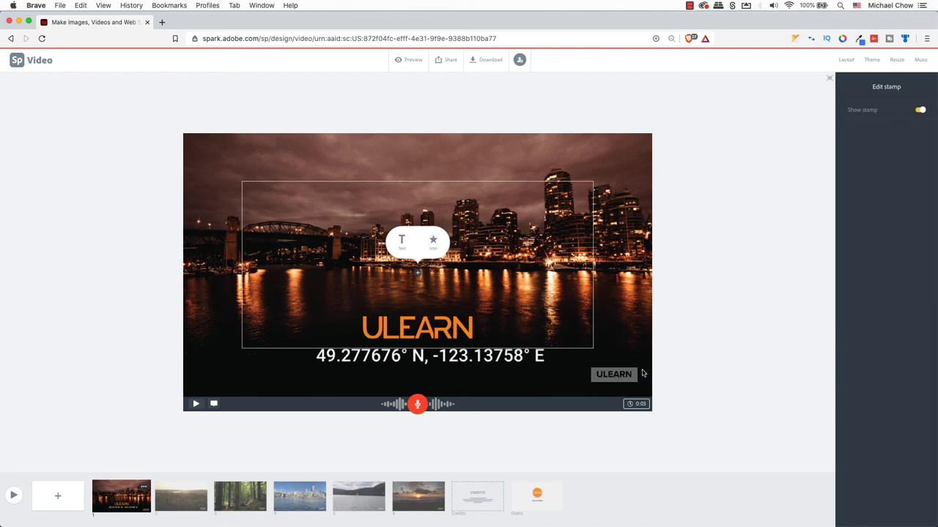
{"action": "left_click", "coordinate": [920, 110]}
{"action": "left_click", "coordinate": [919, 112]}
{"action": "left_click", "coordinate": [921, 110]}
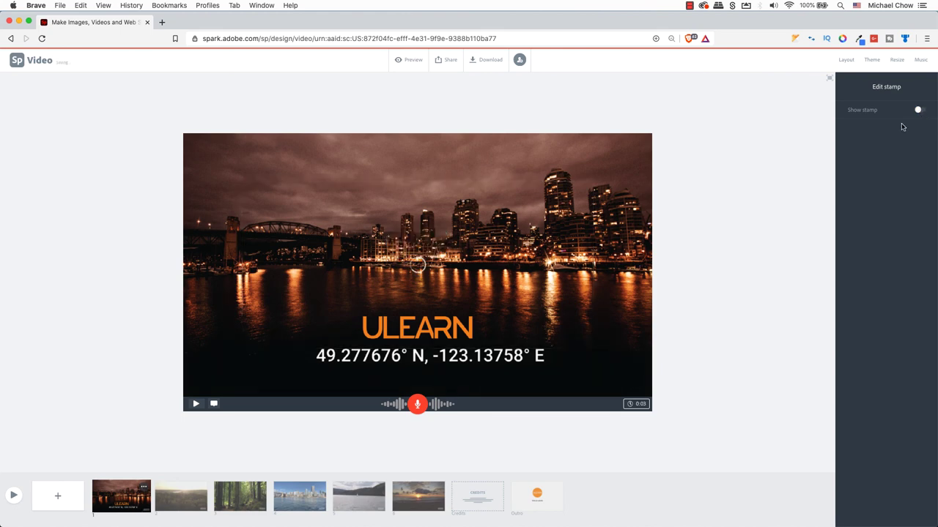
Extend the outro slide's text to read "Visit our website...ulearn.tech"
{"action": "left_click", "coordinate": [538, 502]}
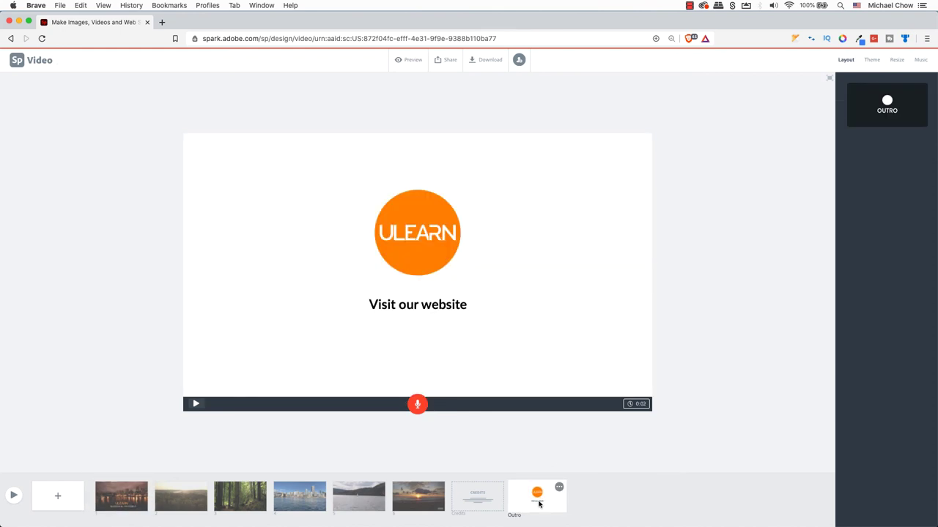
{"action": "left_click", "coordinate": [415, 307]}
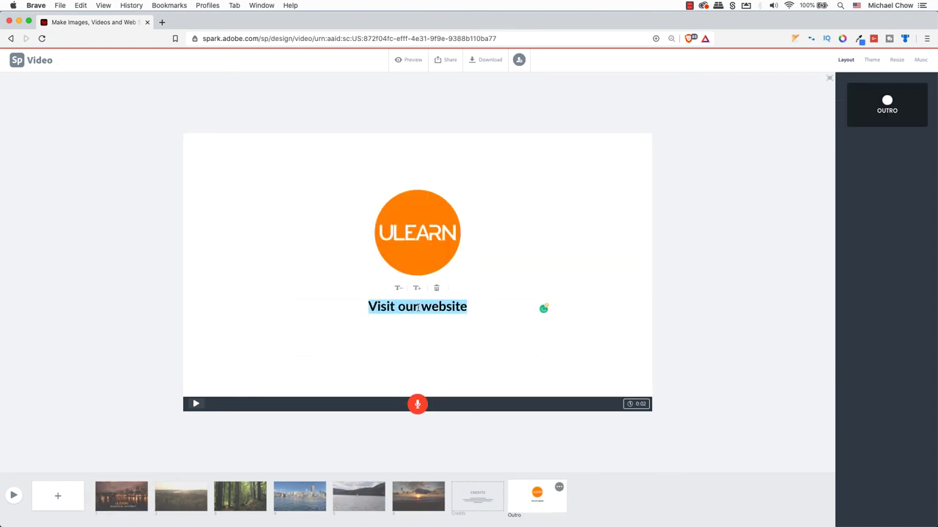
{"action": "left_click", "coordinate": [474, 309]}
{"action": "type", "text": "...ulearn.tech"}
{"action": "left_click", "coordinate": [714, 314]}
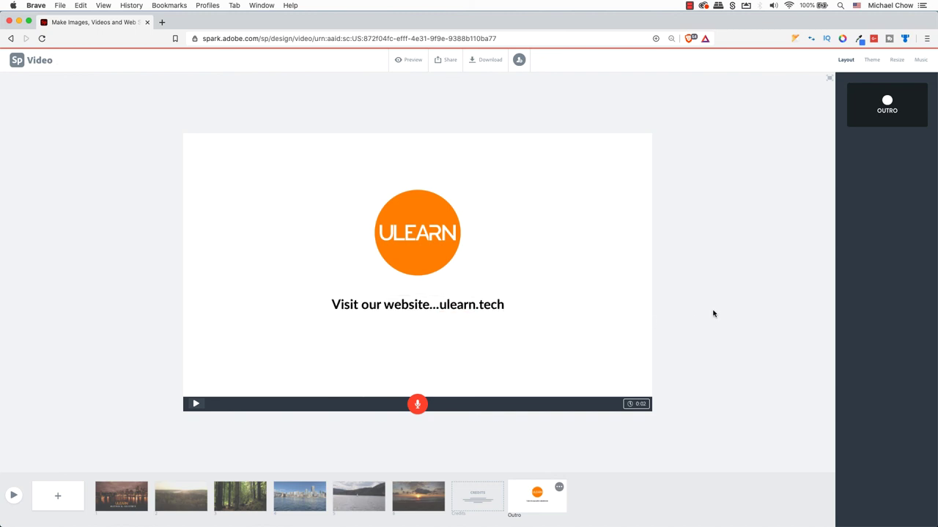